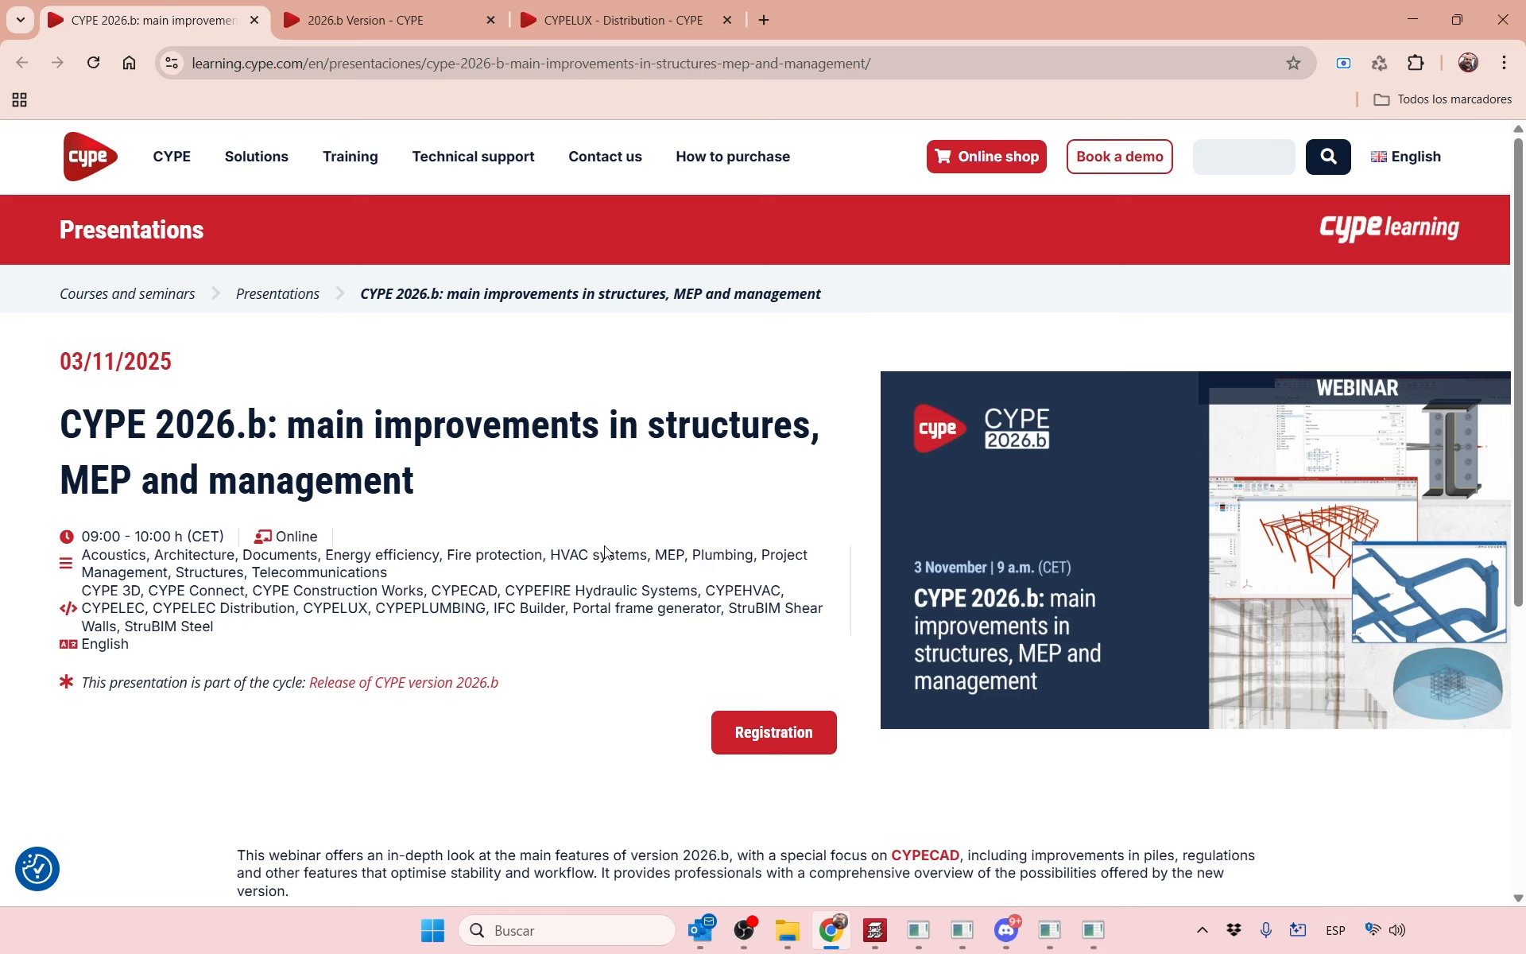
Bring the Modular Building project forward and open Automatic distribution listing the zone types.
mouse_move(1094, 930)
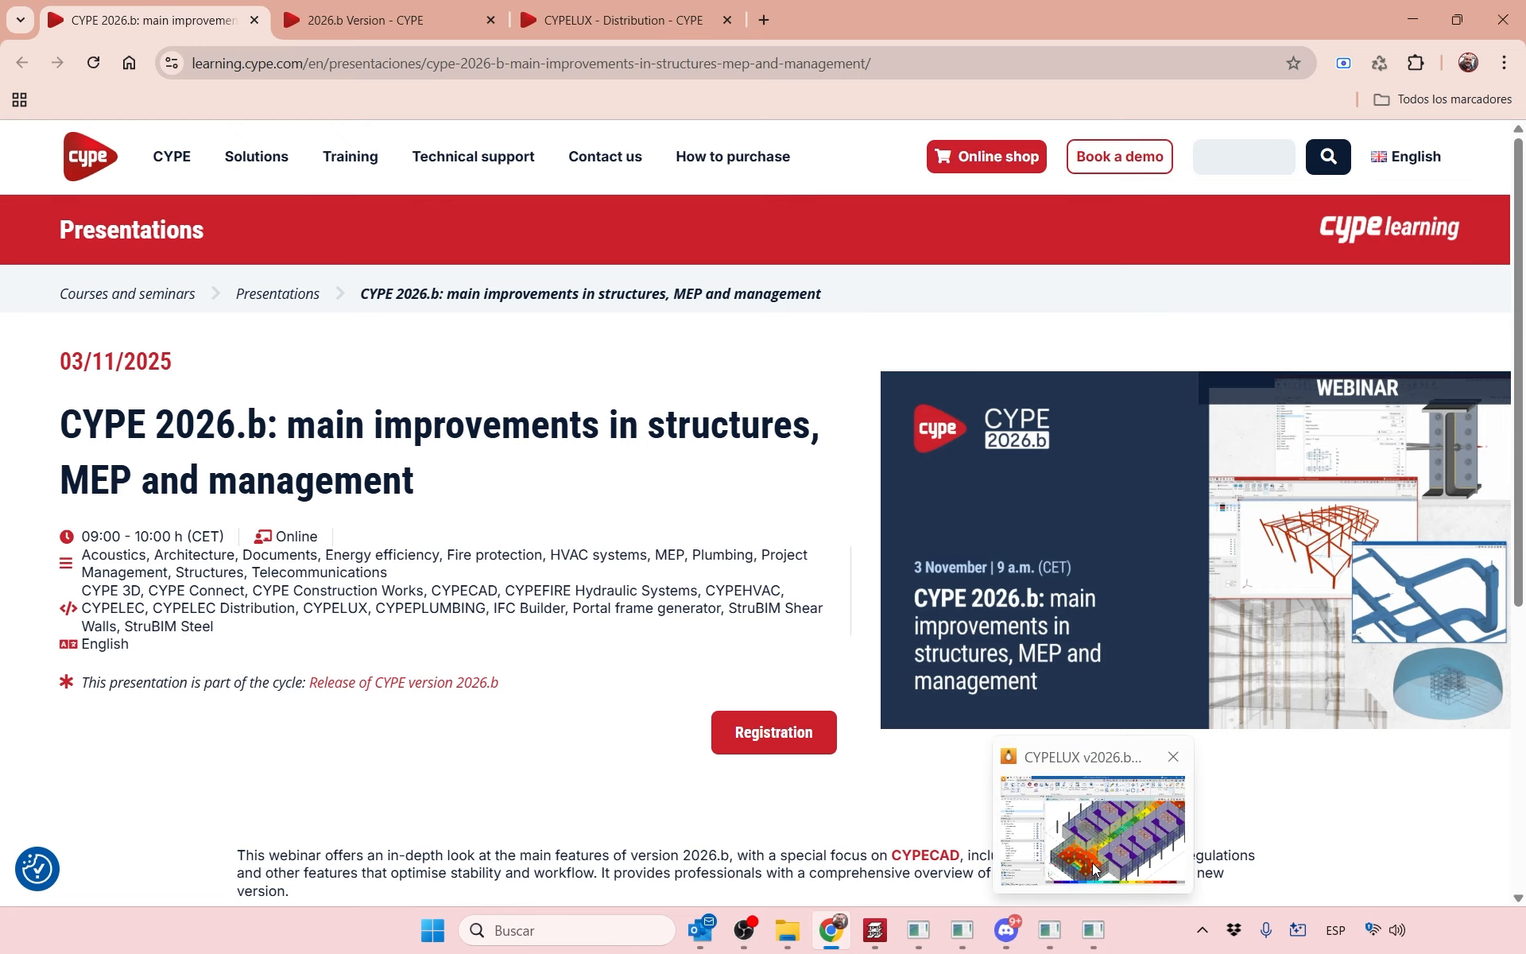
click(1093, 835)
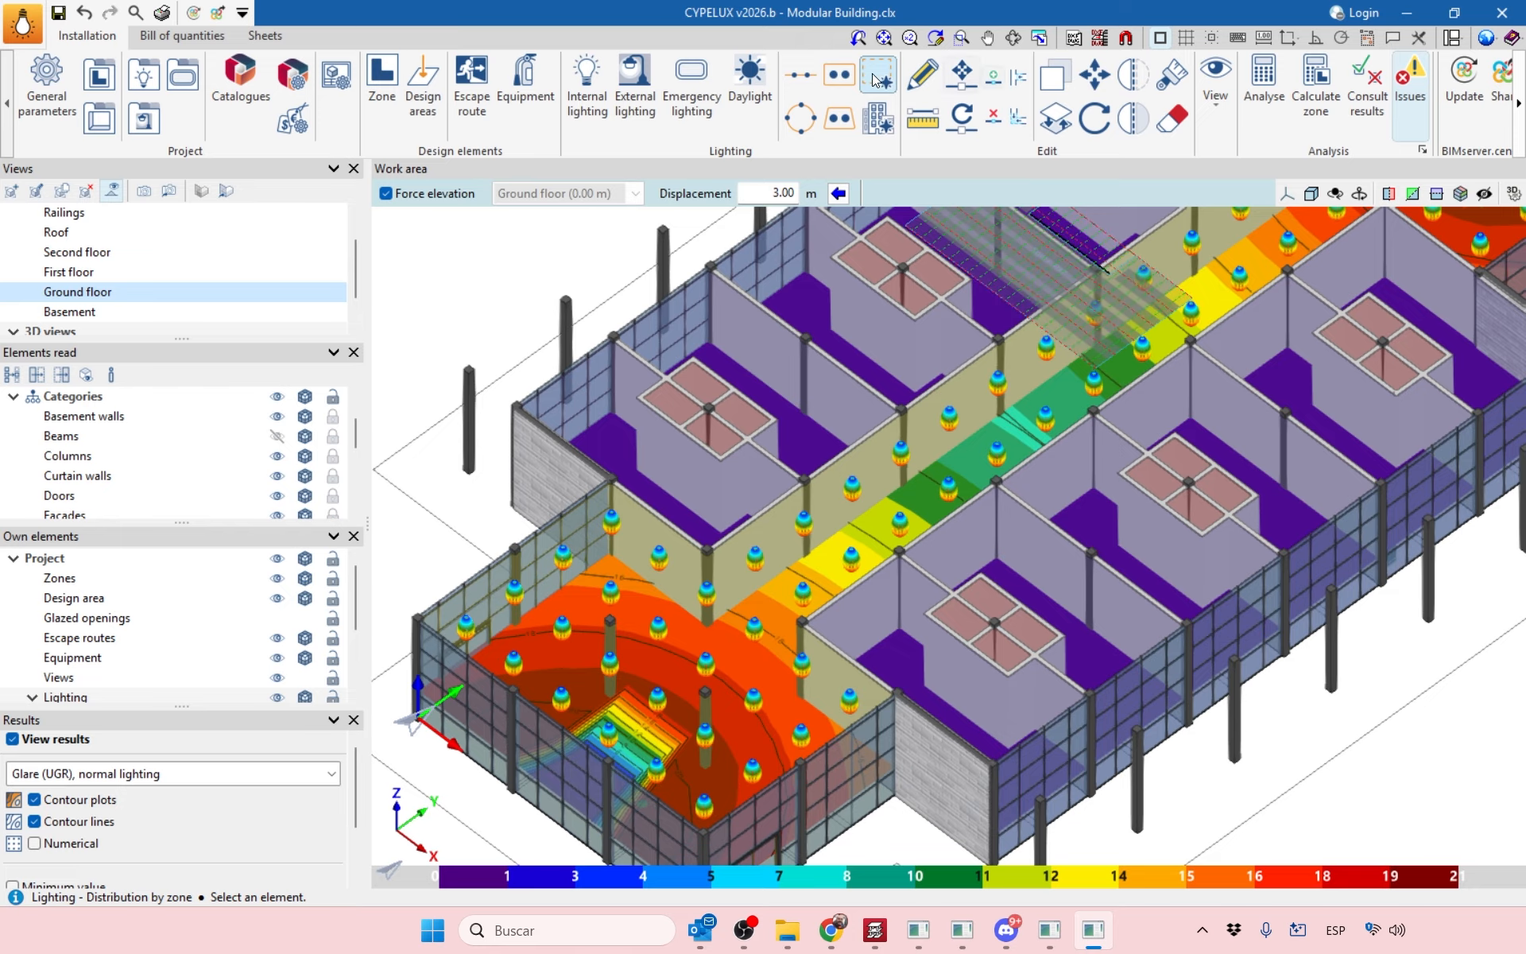
click(879, 121)
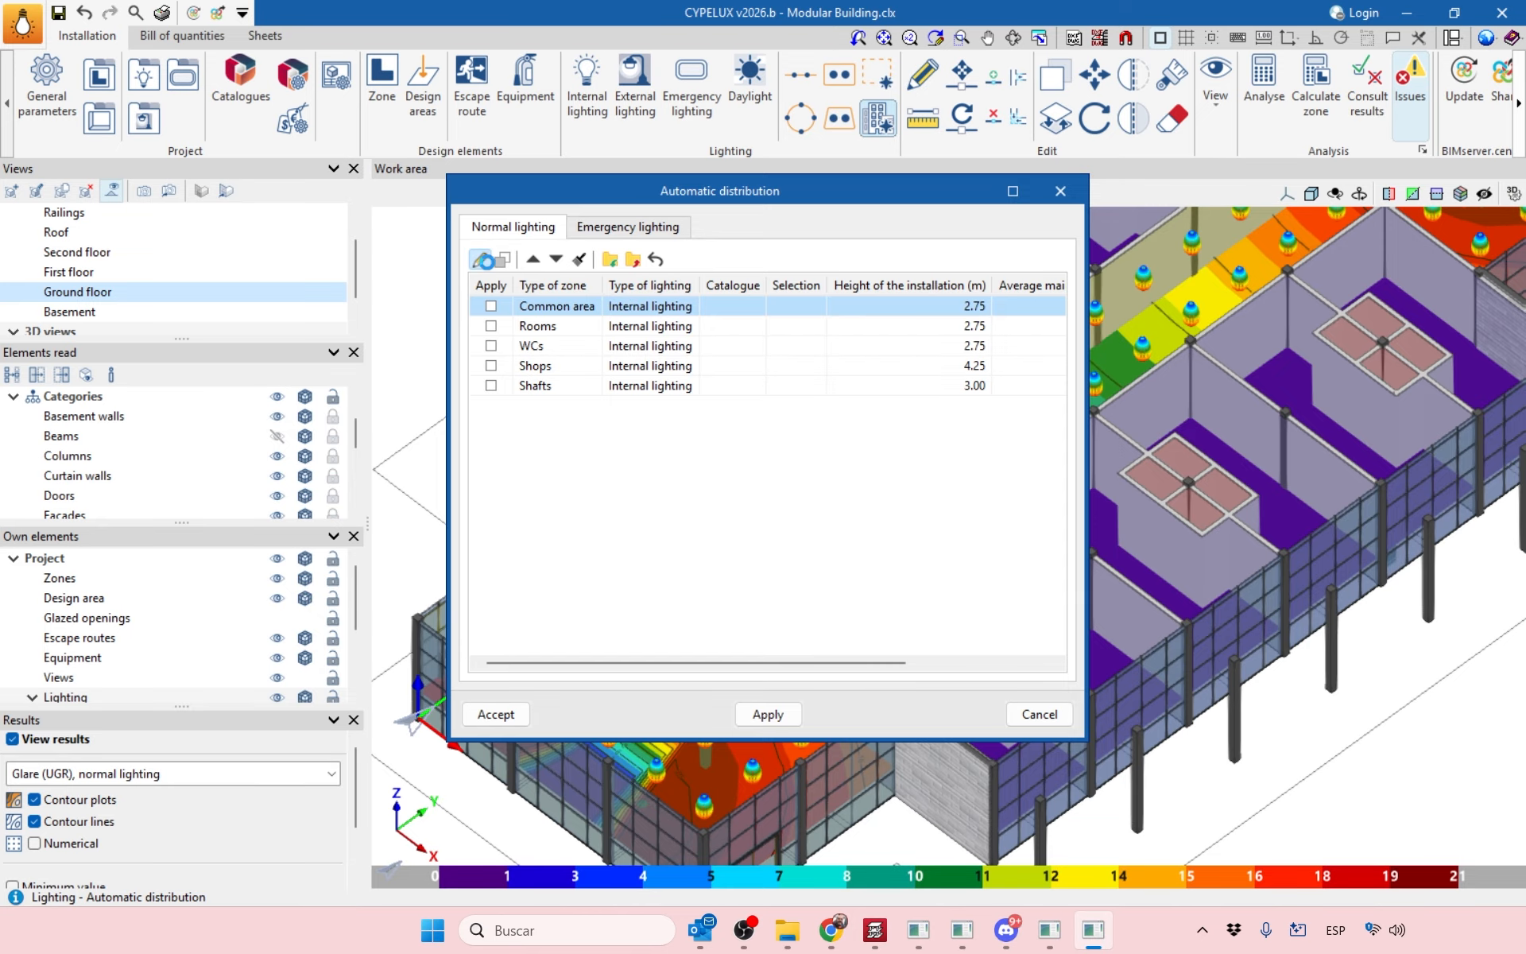
Inspect the Common area zone's installation height and illuminance, then close both dialogs unchanged.
click(479, 259)
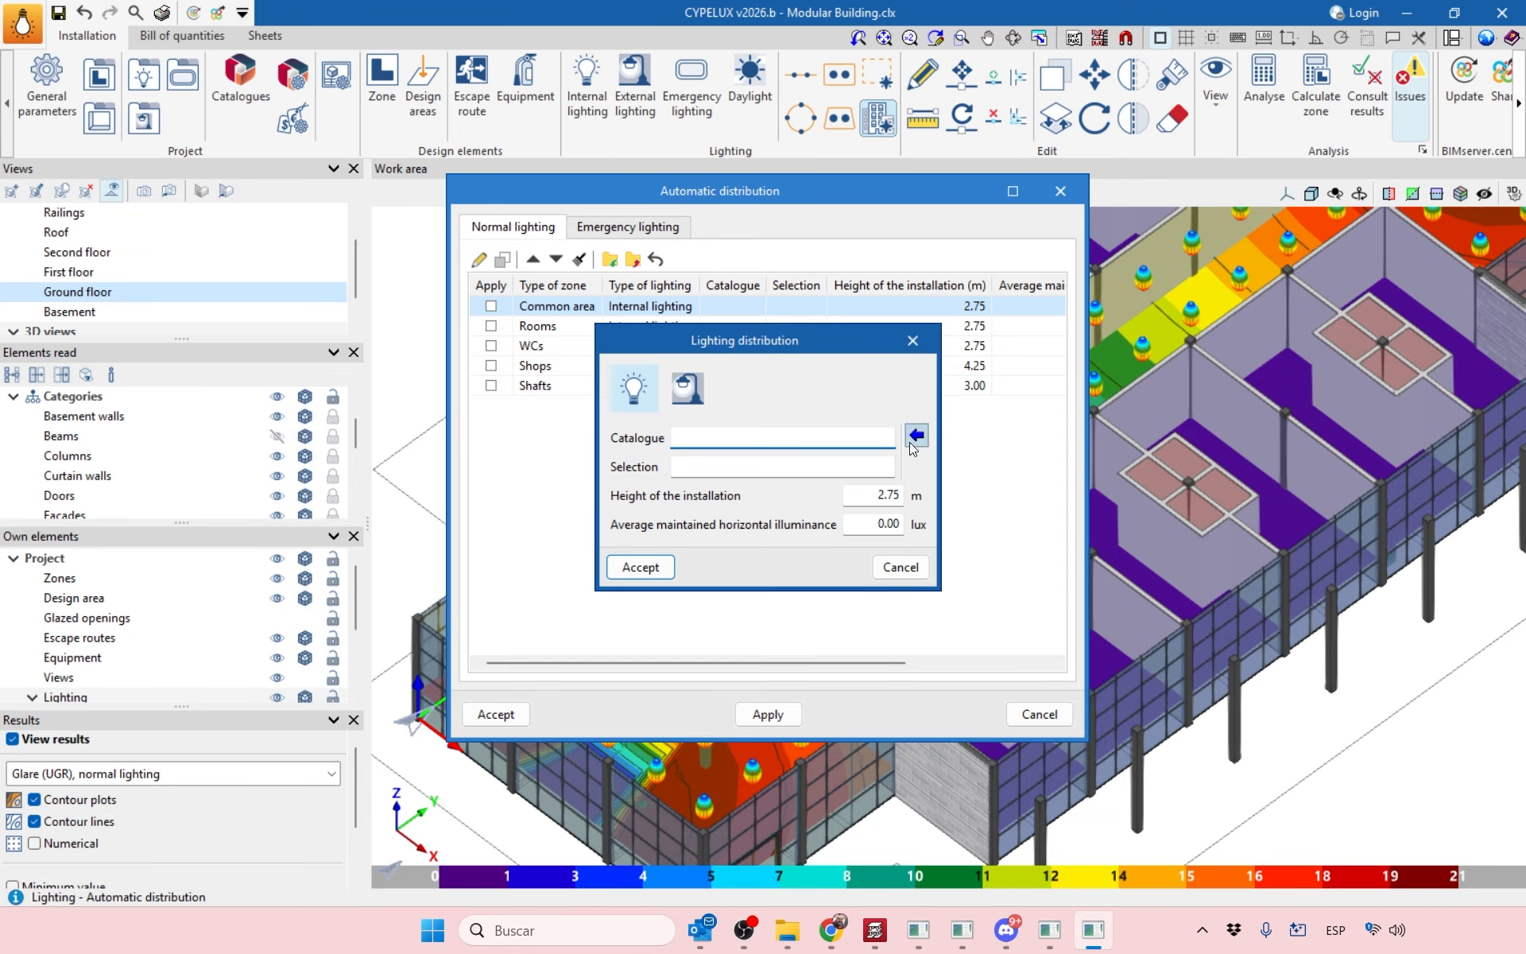
click(875, 498)
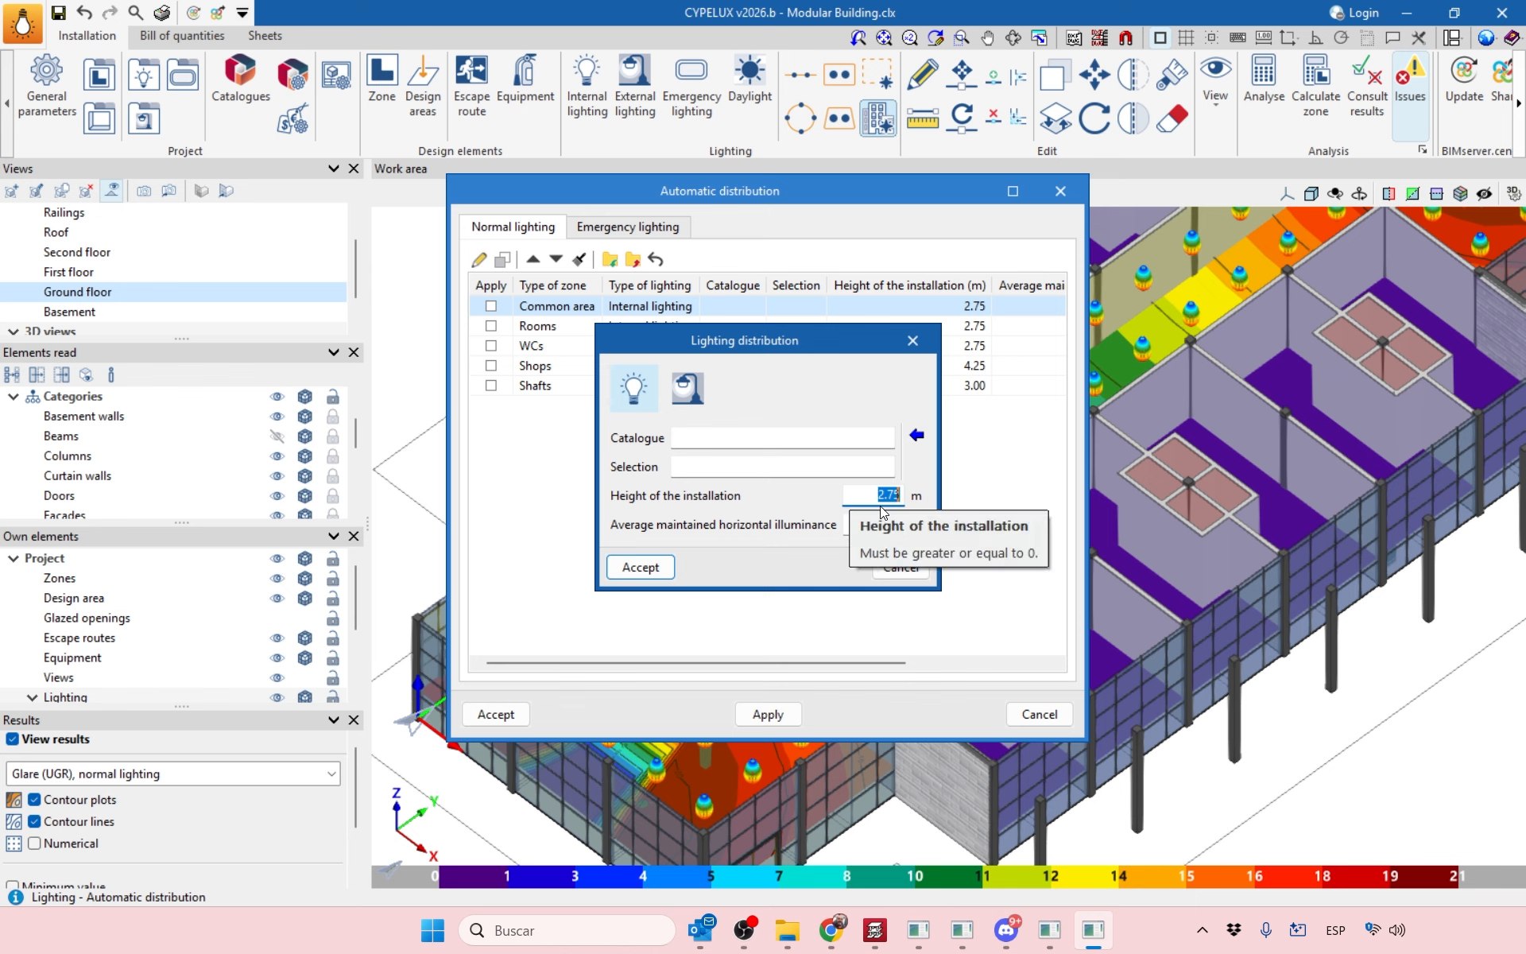
click(878, 525)
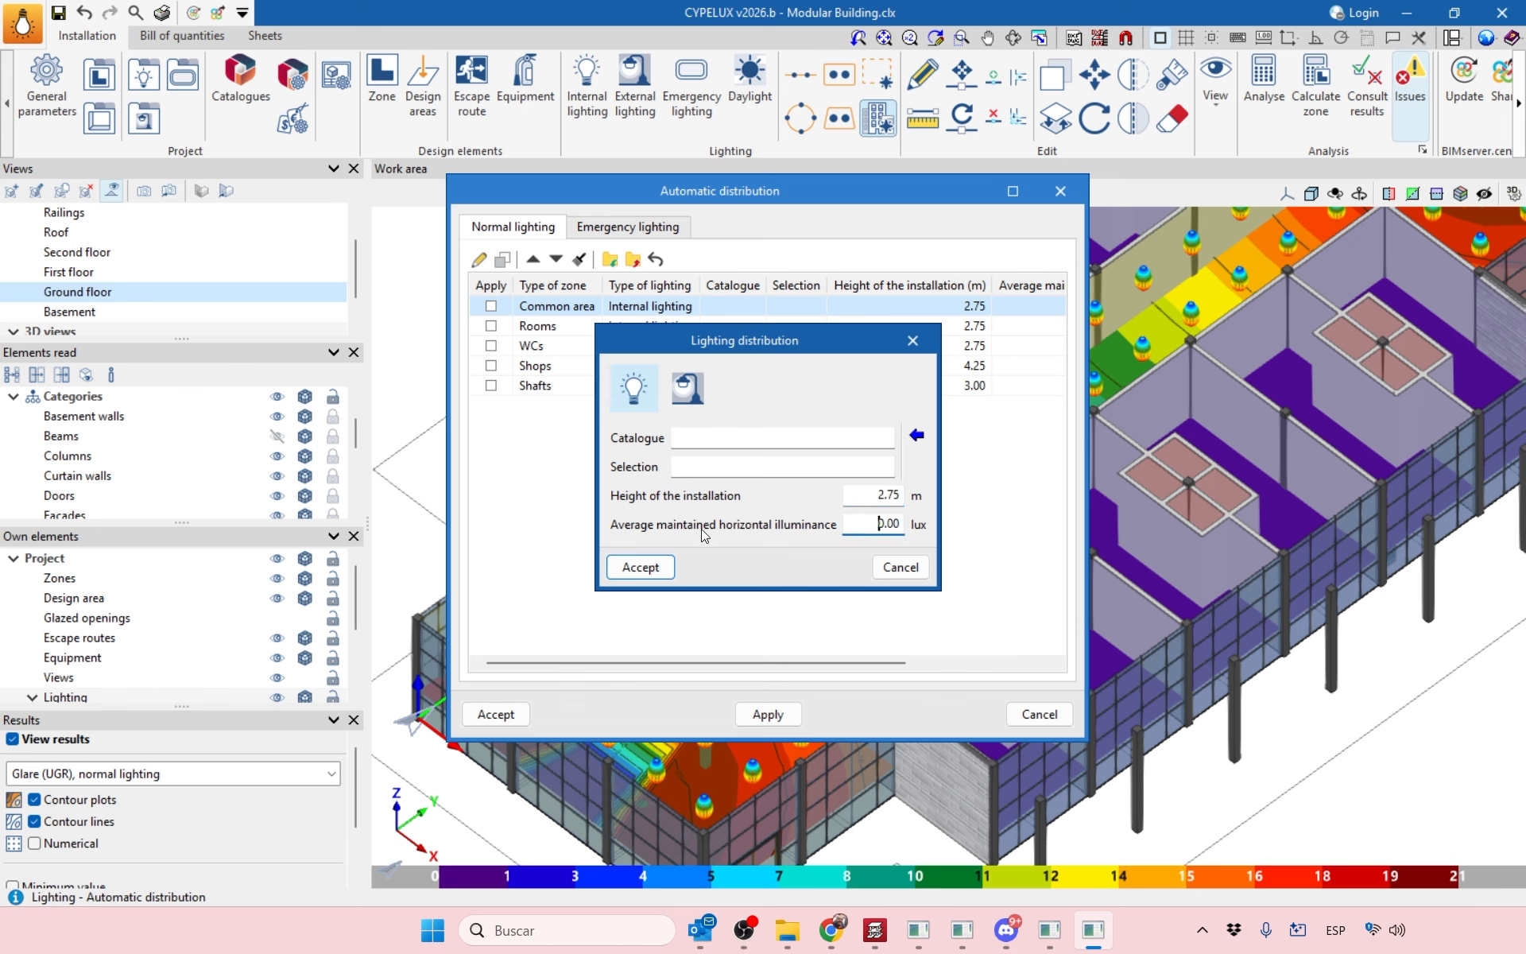
drag(864, 532, 920, 526)
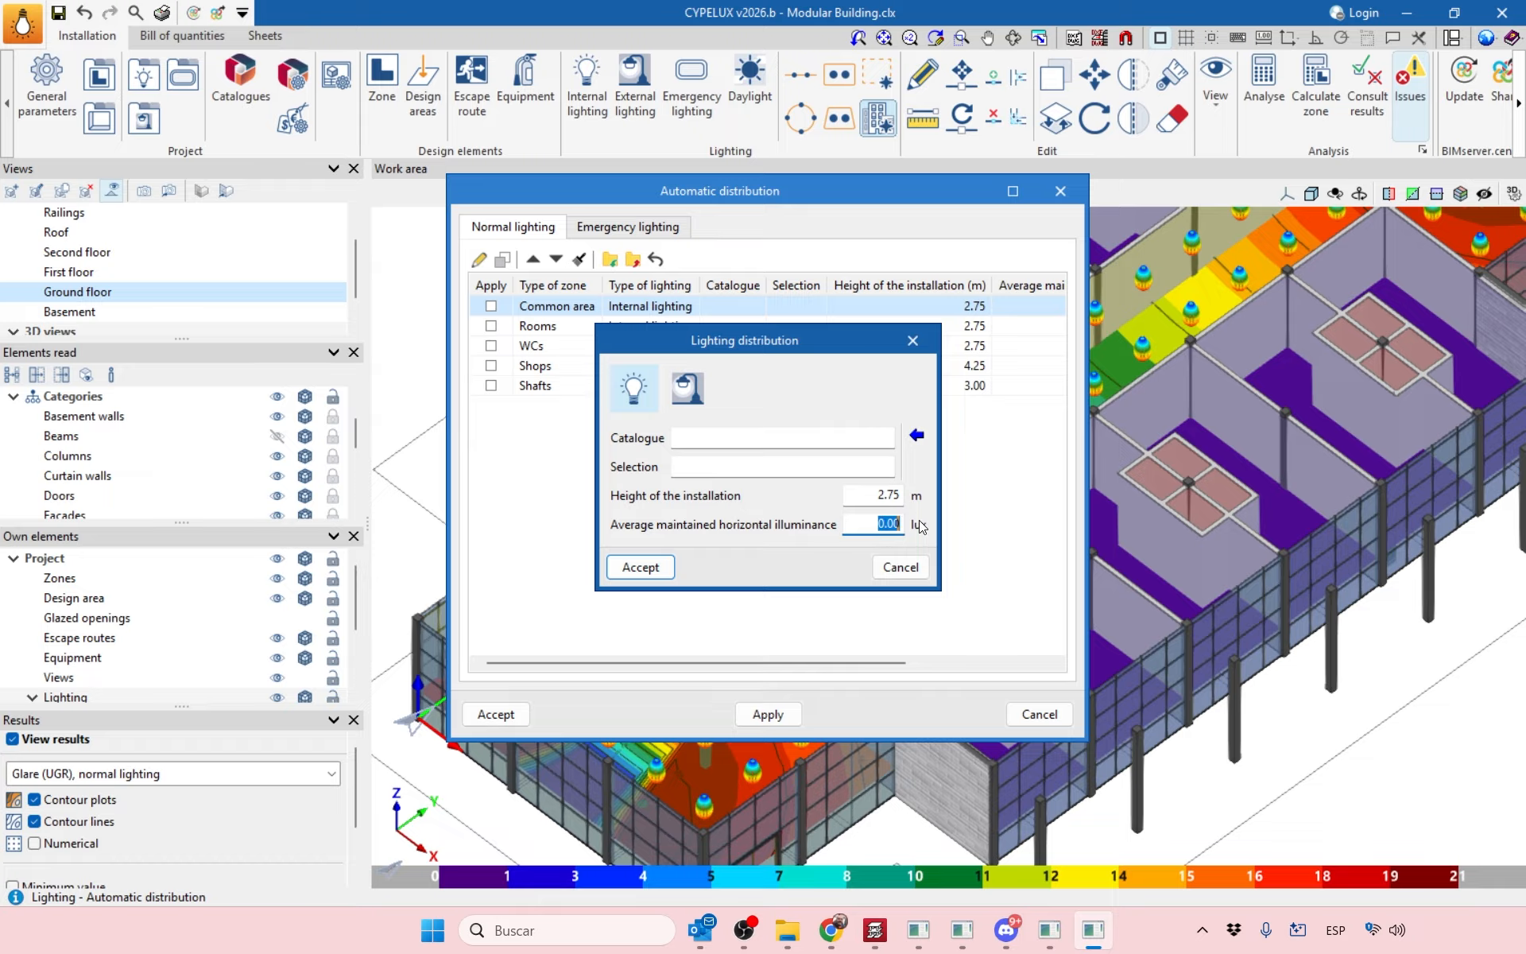
click(918, 337)
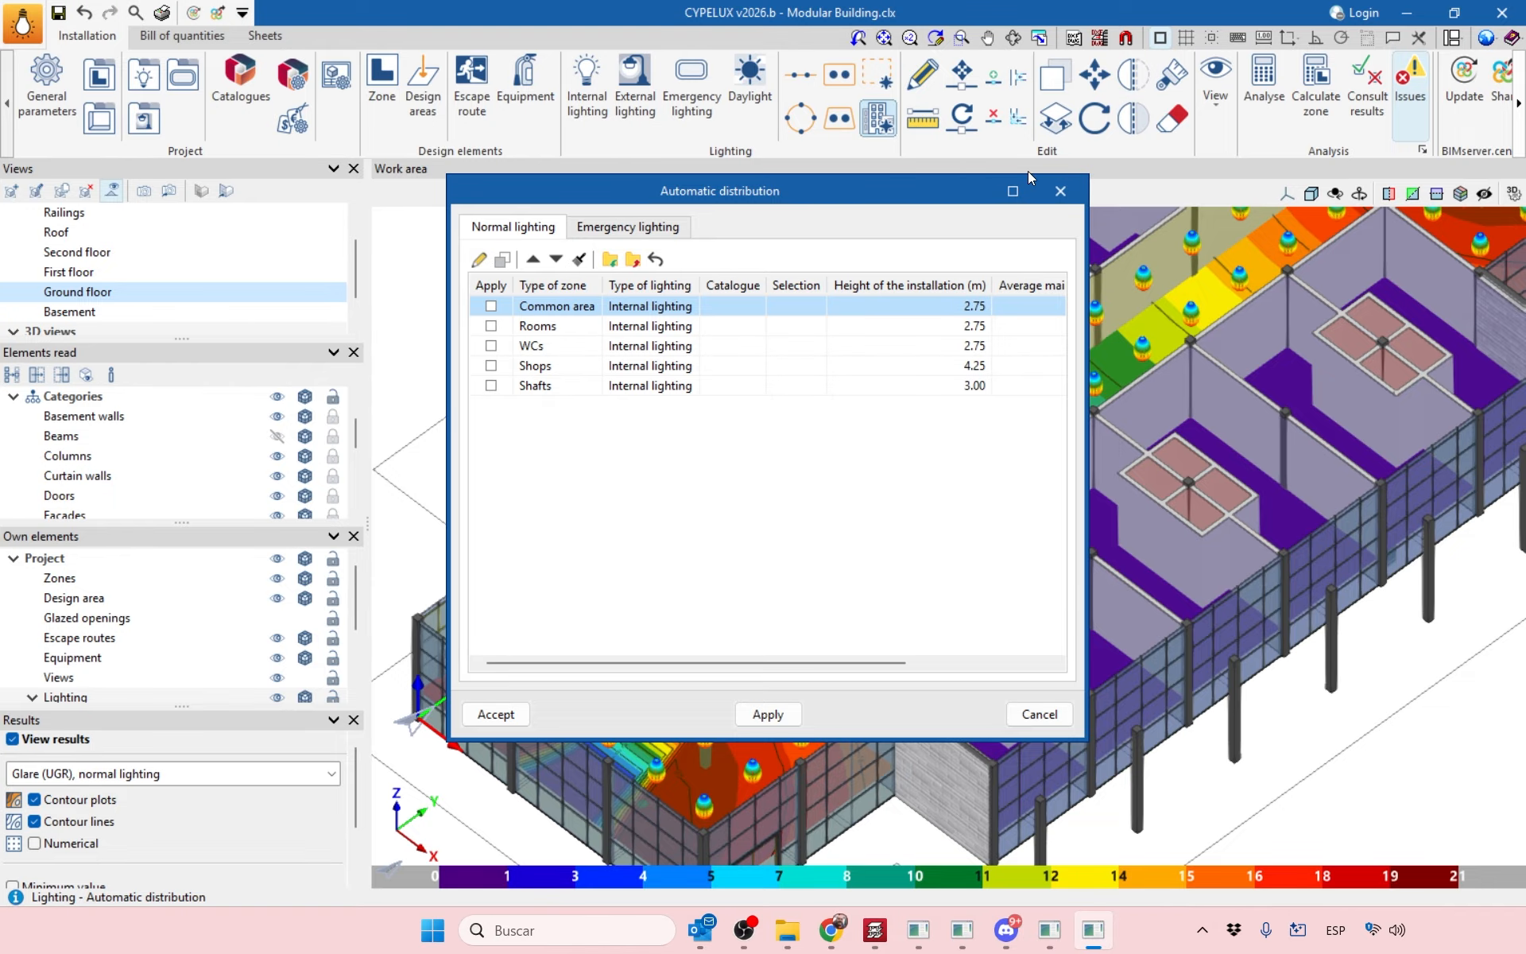
click(1060, 190)
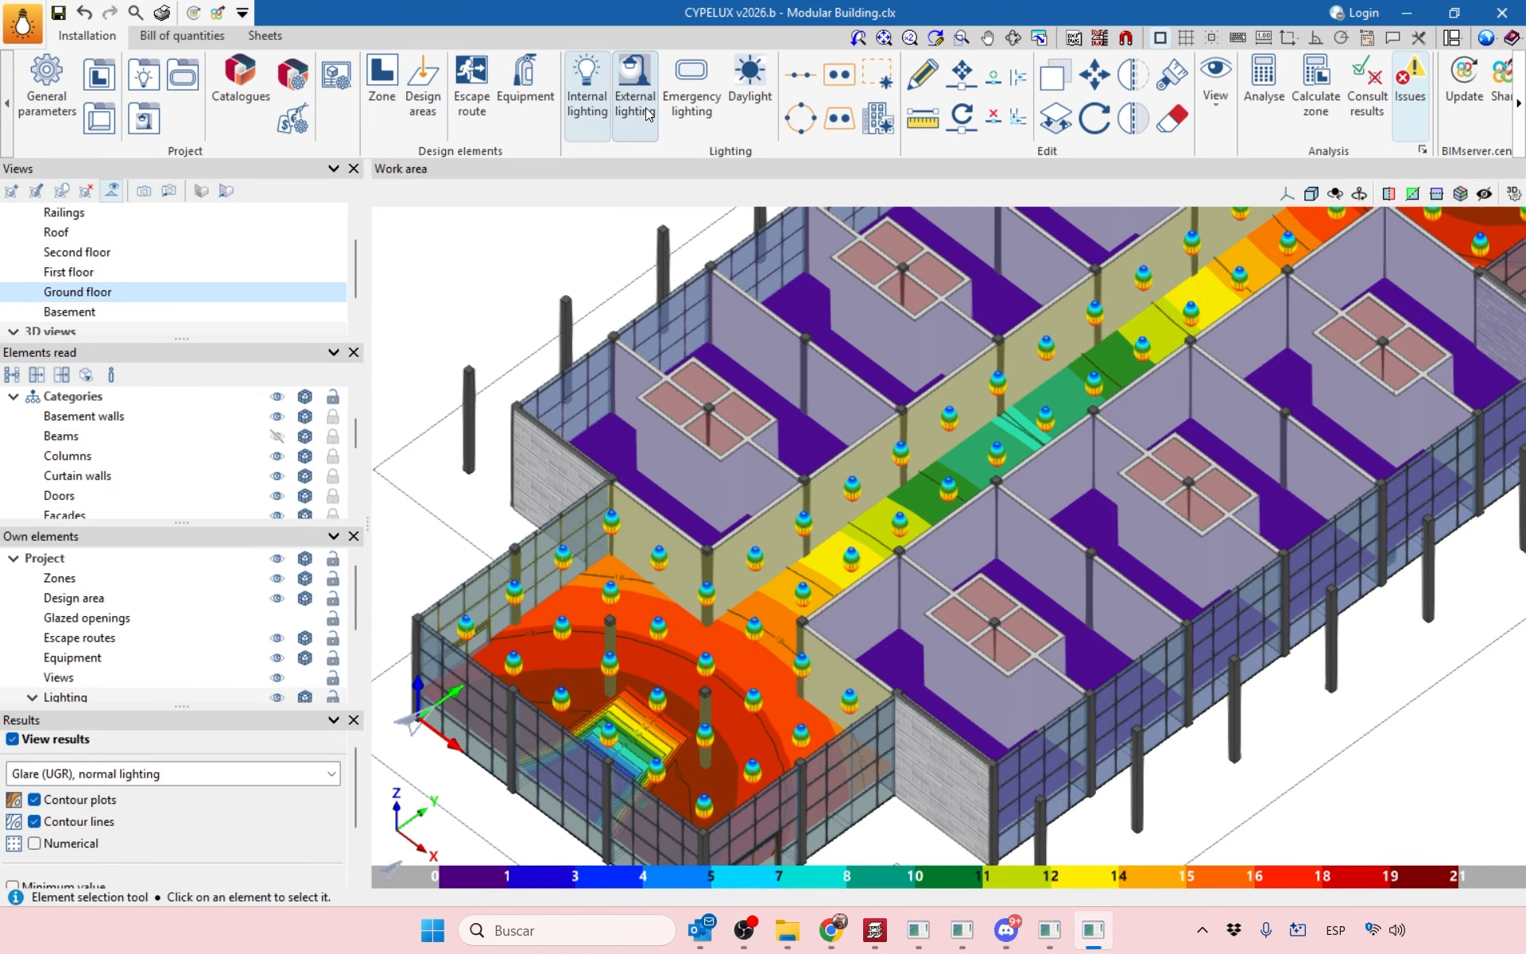
Switch to External lighting and zoom in on the corridor and entrance hall contours.
click(622, 116)
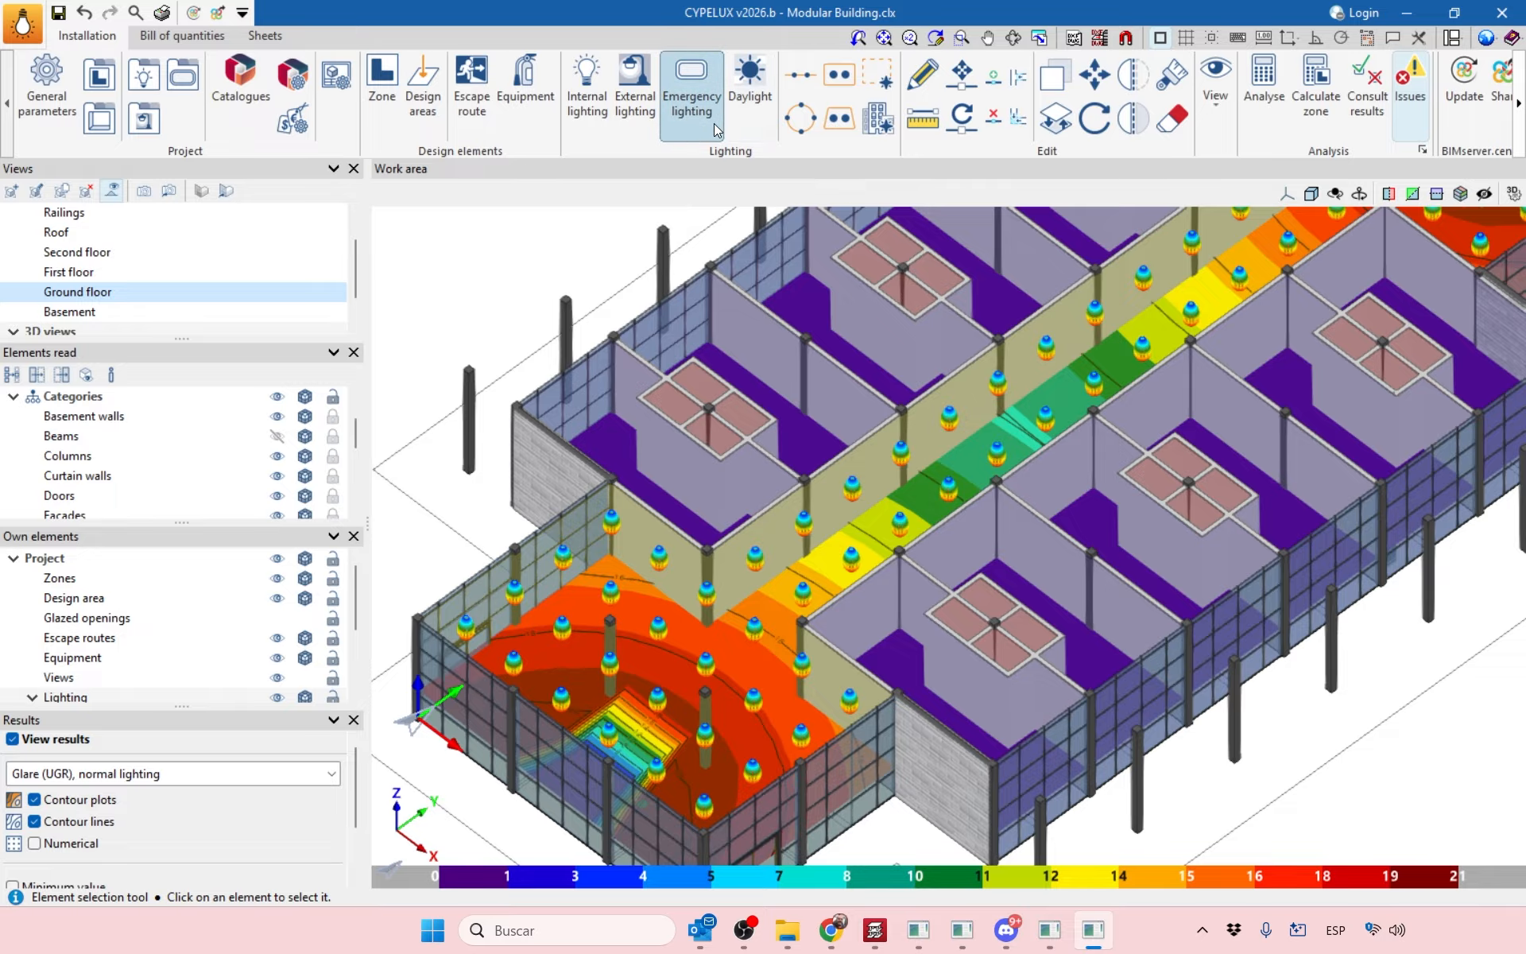
scroll(869, 392, down, 3)
scroll(870, 393, up, 2)
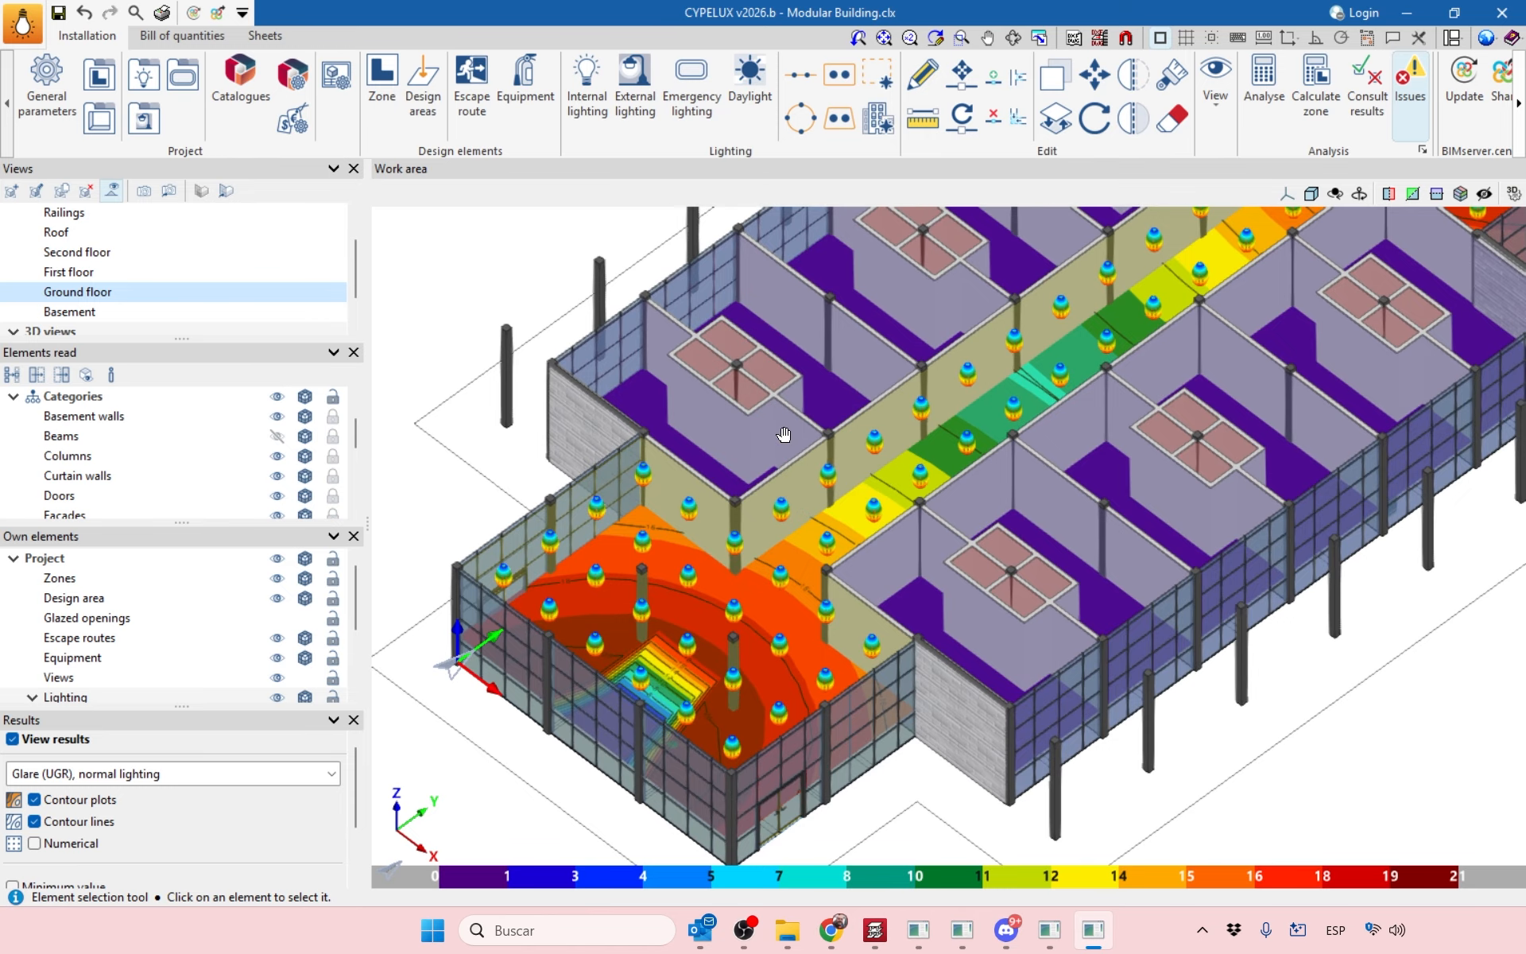
scroll(859, 405, up, 2)
middle_drag(852, 417, 984, 496)
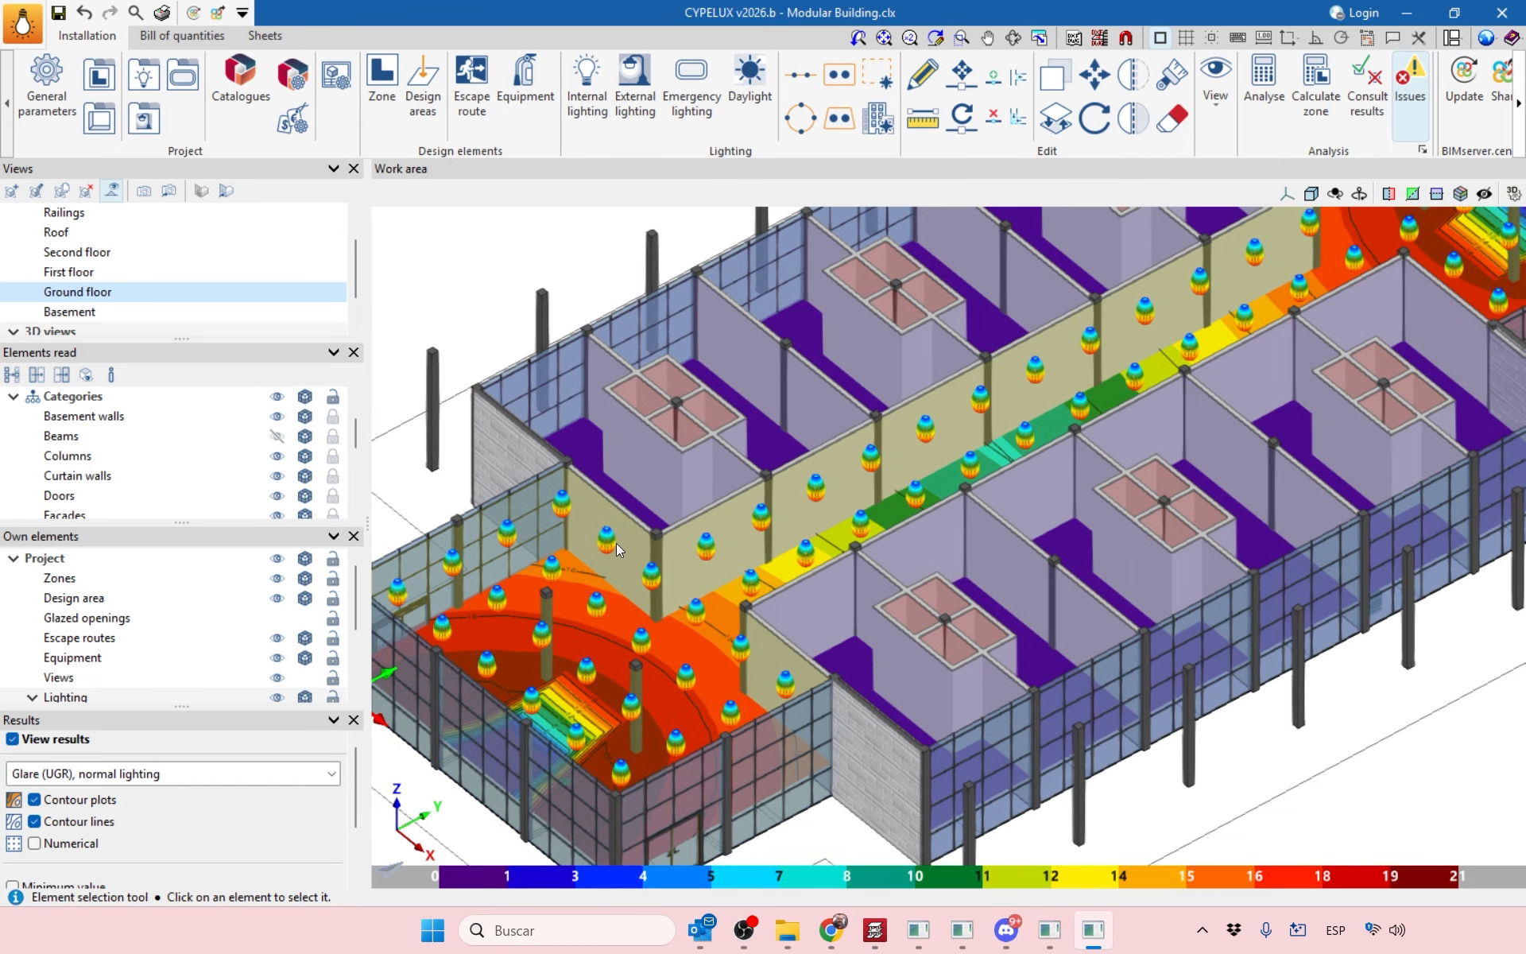
scroll(617, 542, up, 1)
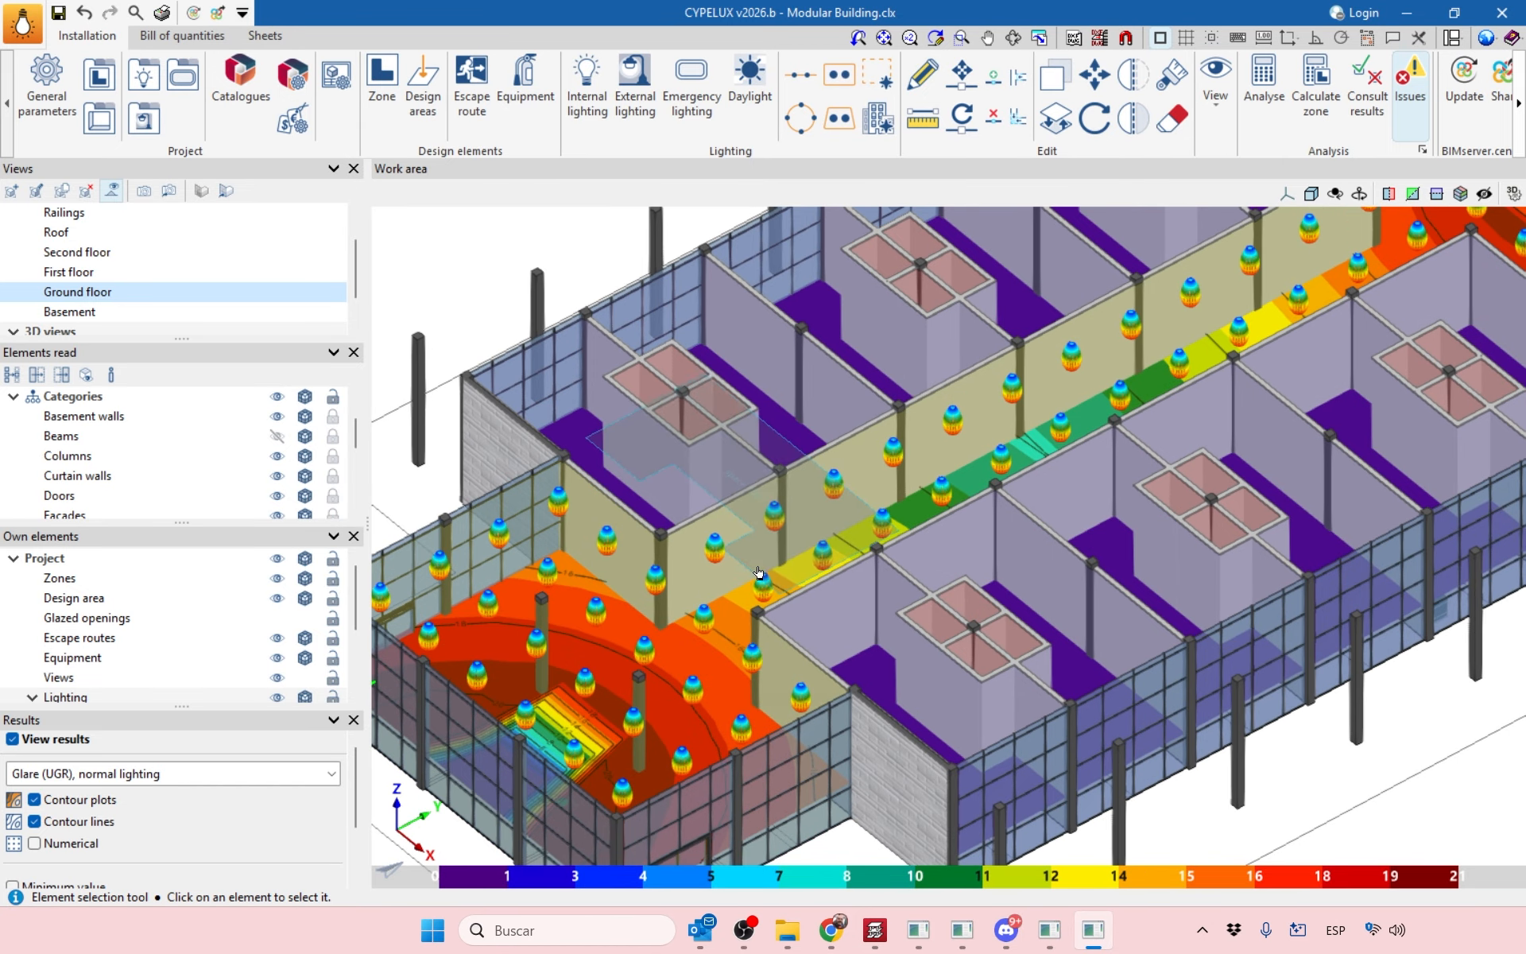
middle_drag(758, 563, 792, 526)
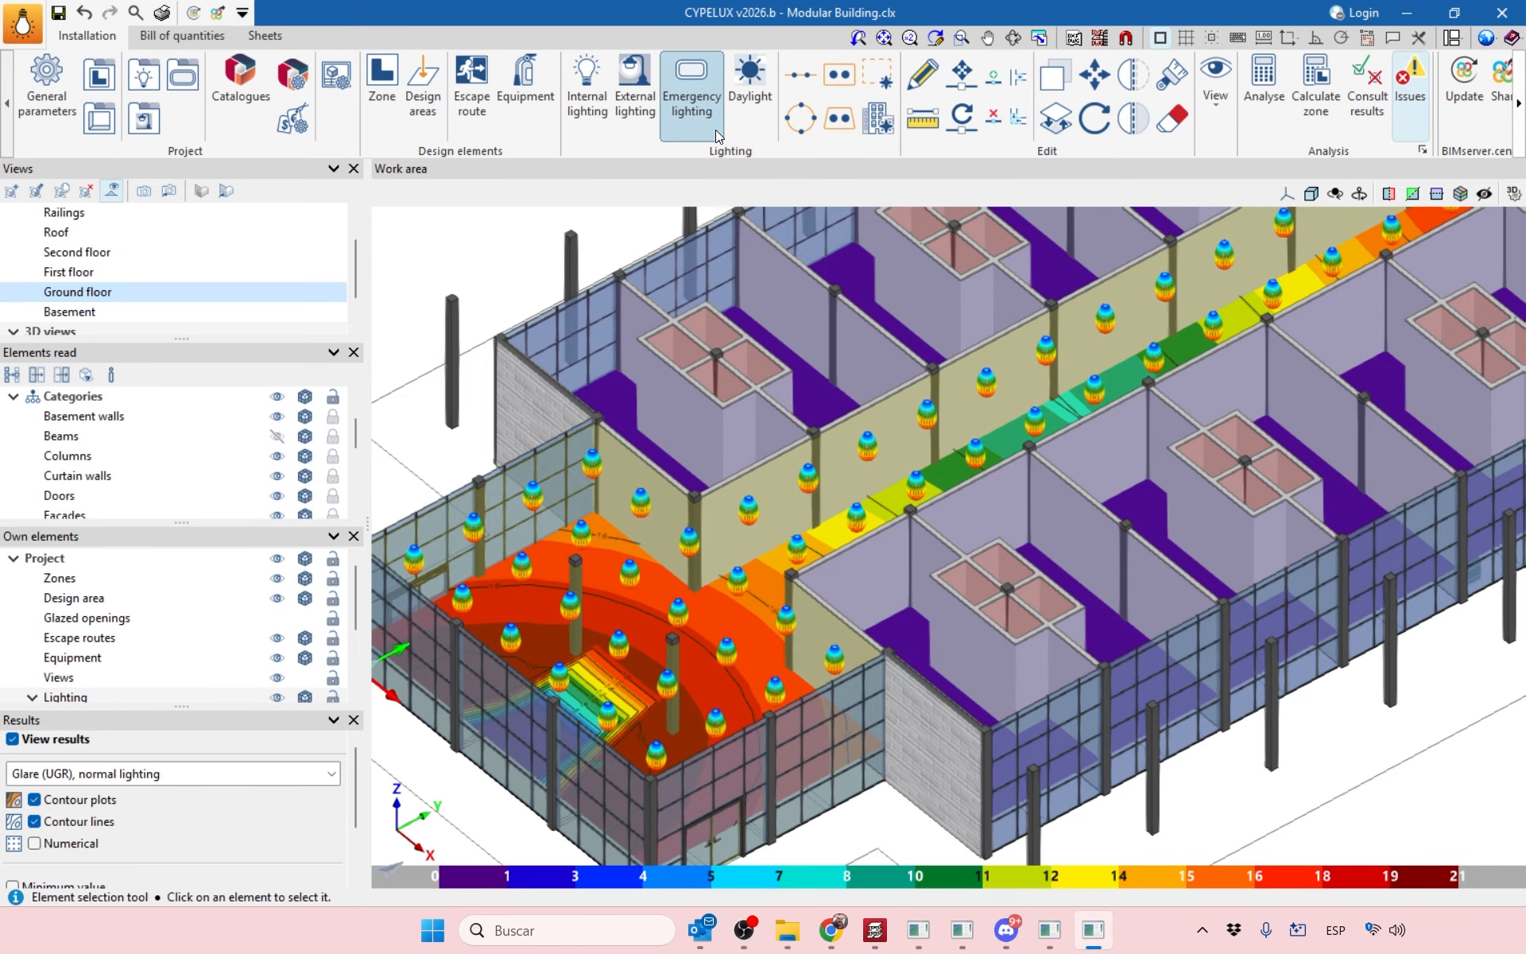
Start a Distribution by zone and open the light library showing Ledvance emergency panels.
click(878, 77)
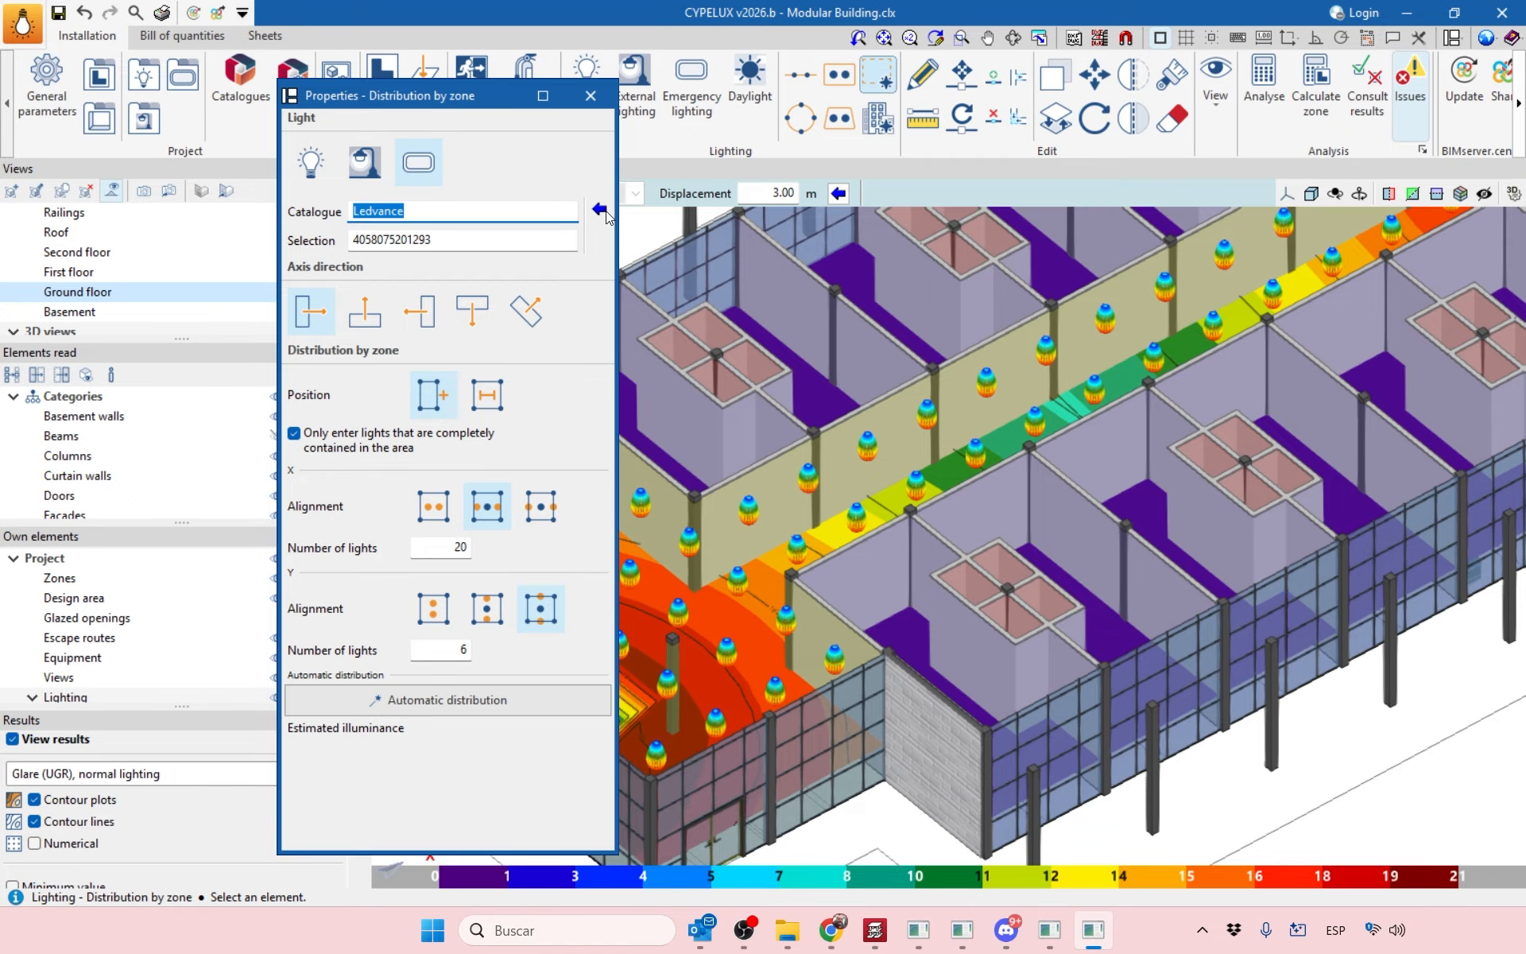
click(534, 222)
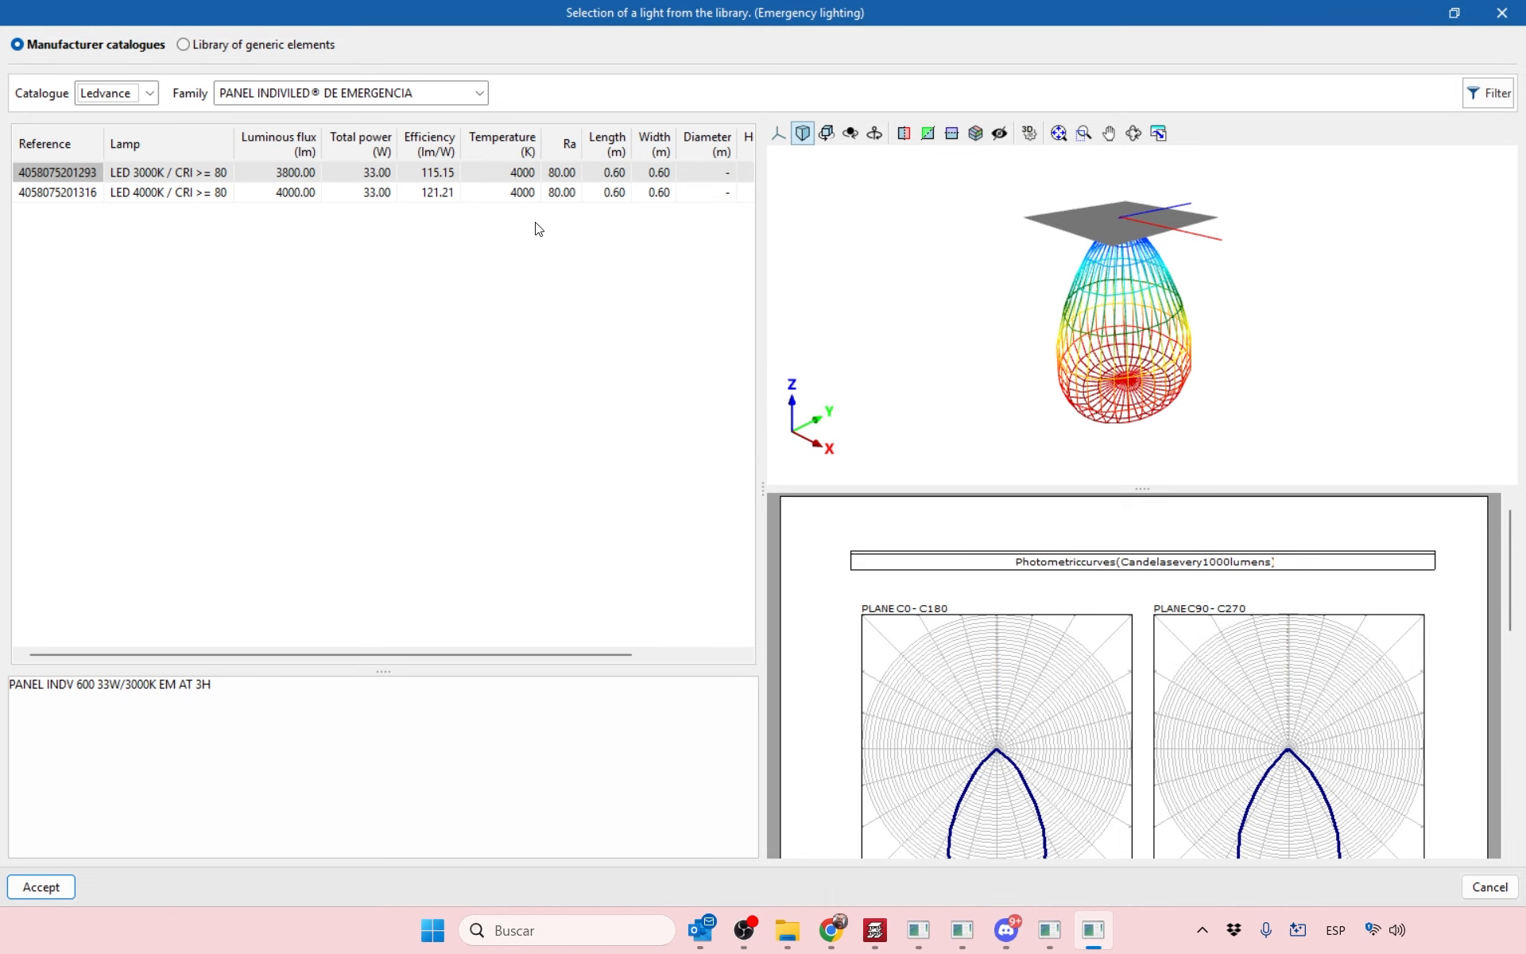
click(120, 96)
click(298, 98)
click(288, 101)
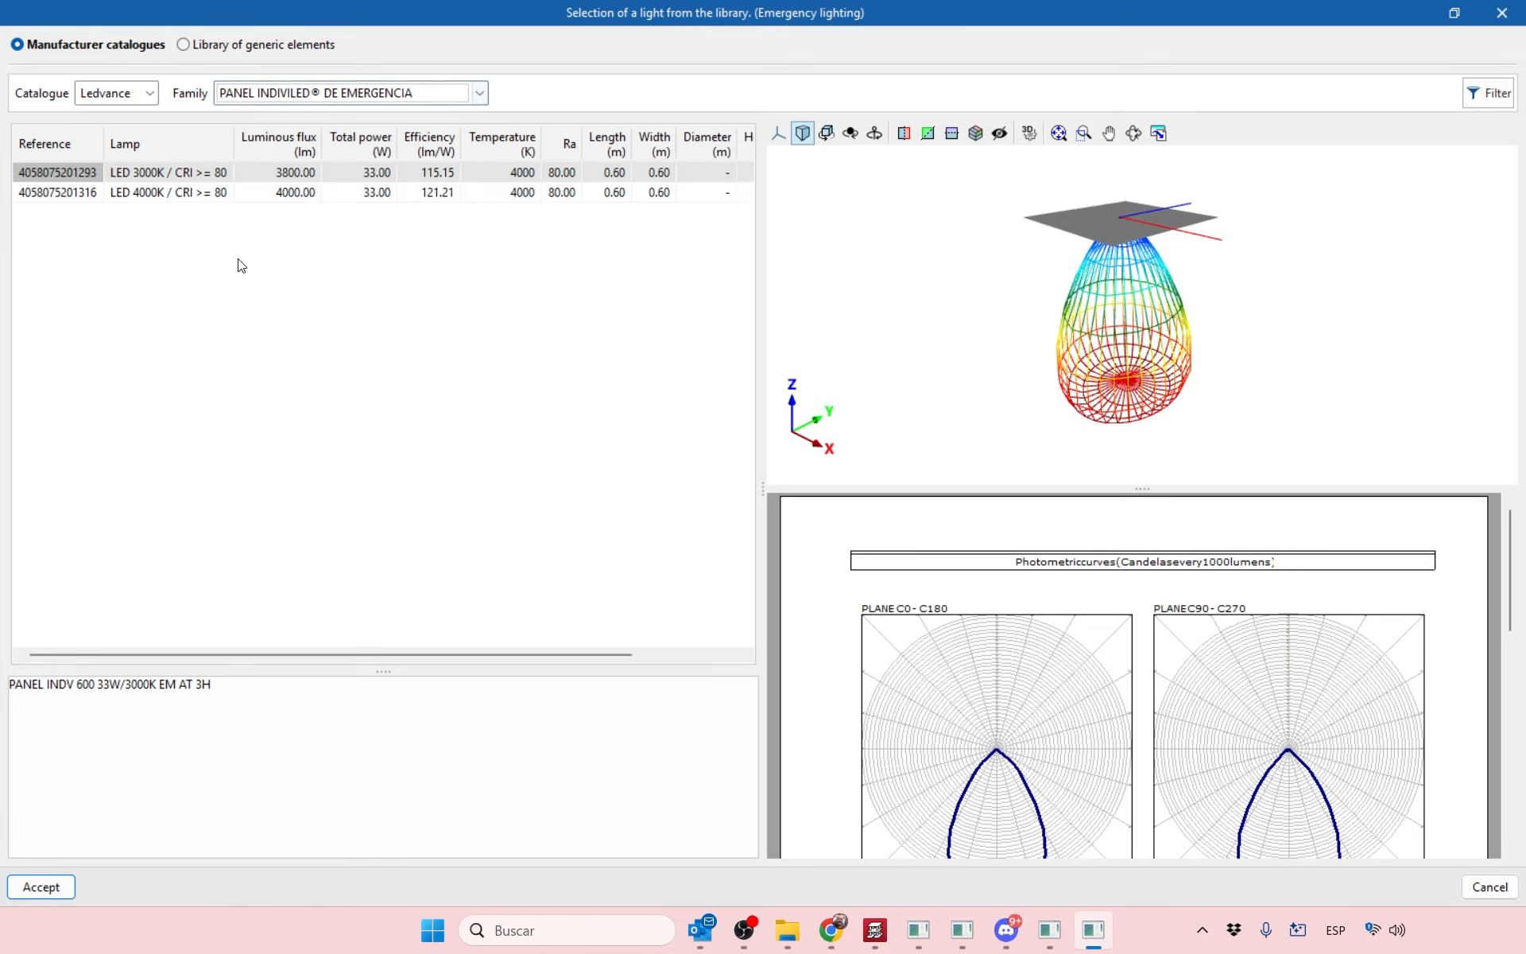
click(260, 46)
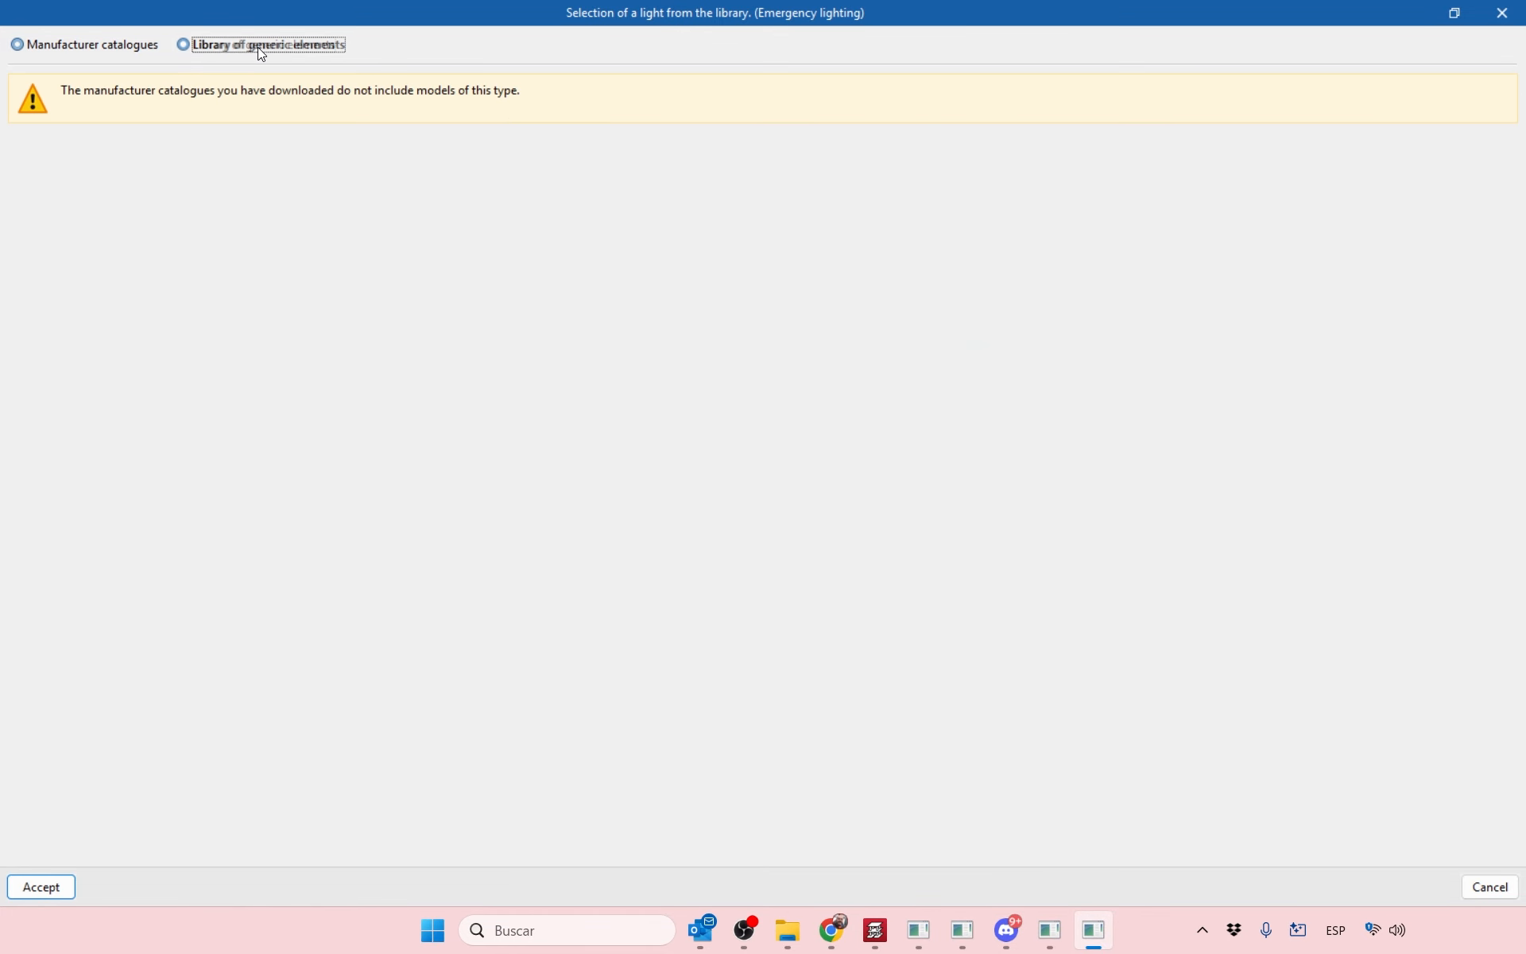
click(74, 47)
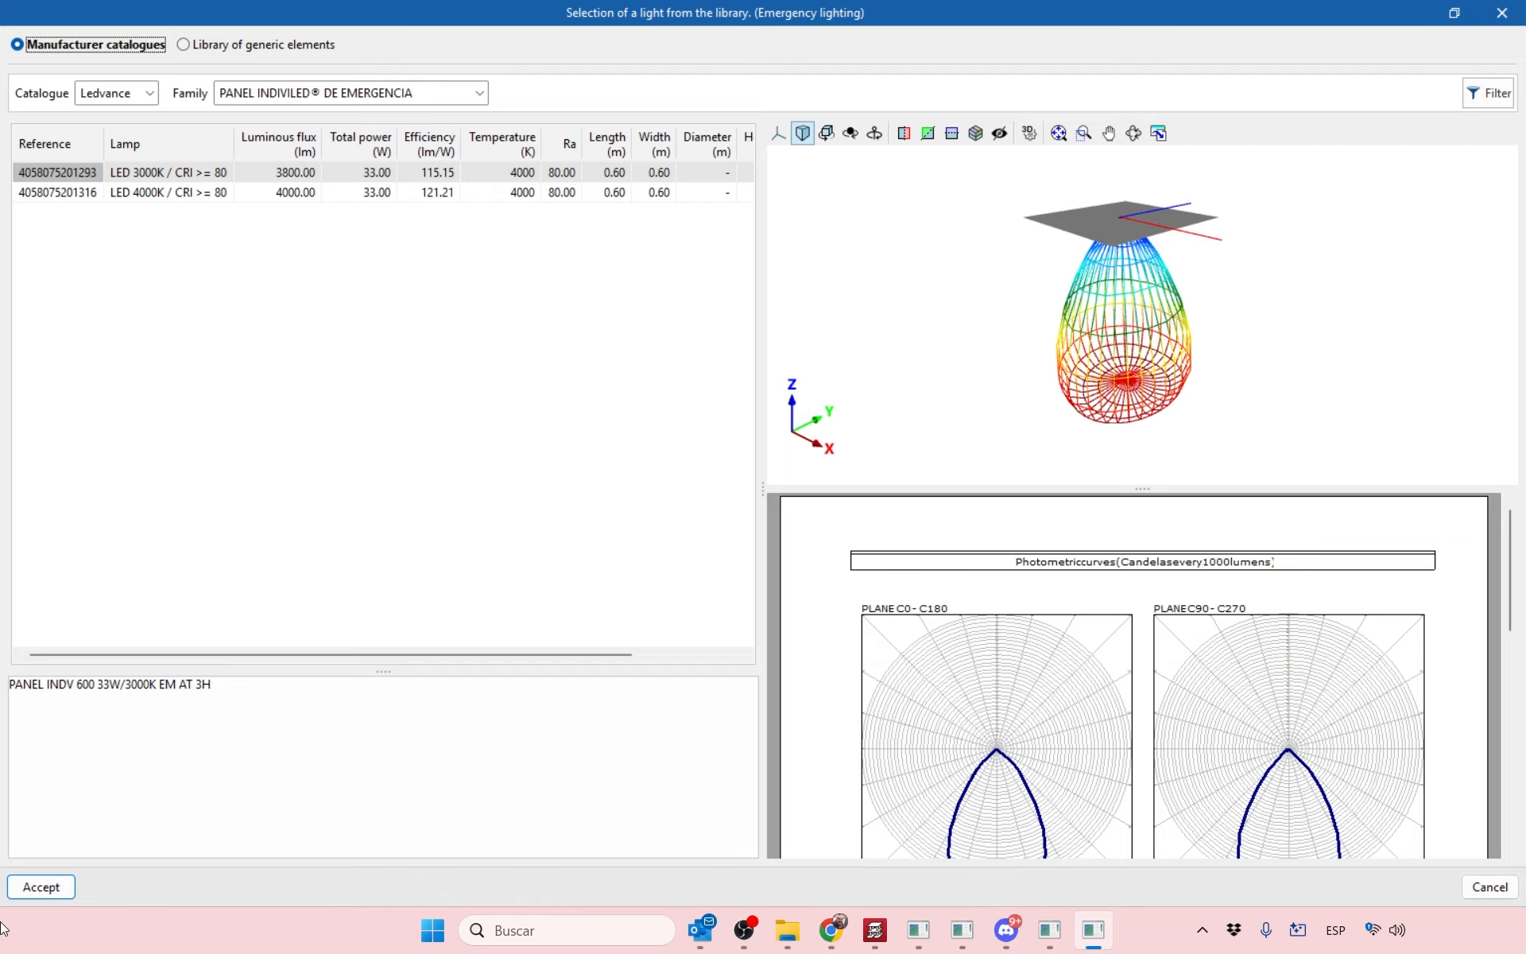
click(48, 889)
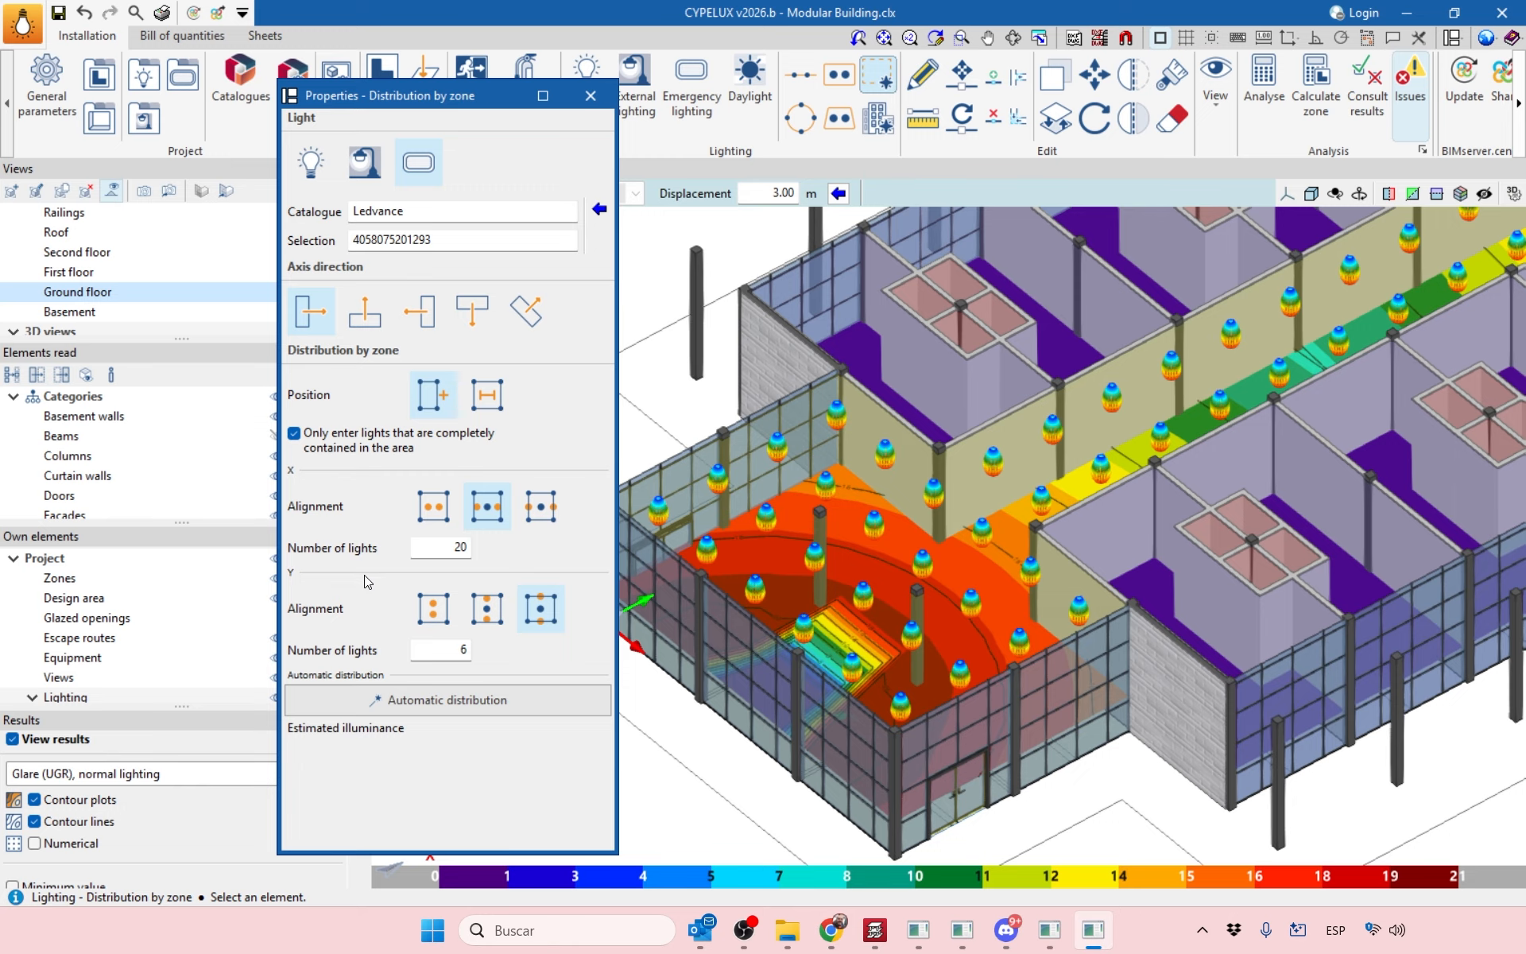
Place a 20 × 6 grid of Ledvance panels over the corridor zone.
double_click(461, 547)
double_click(460, 649)
double_click(435, 547)
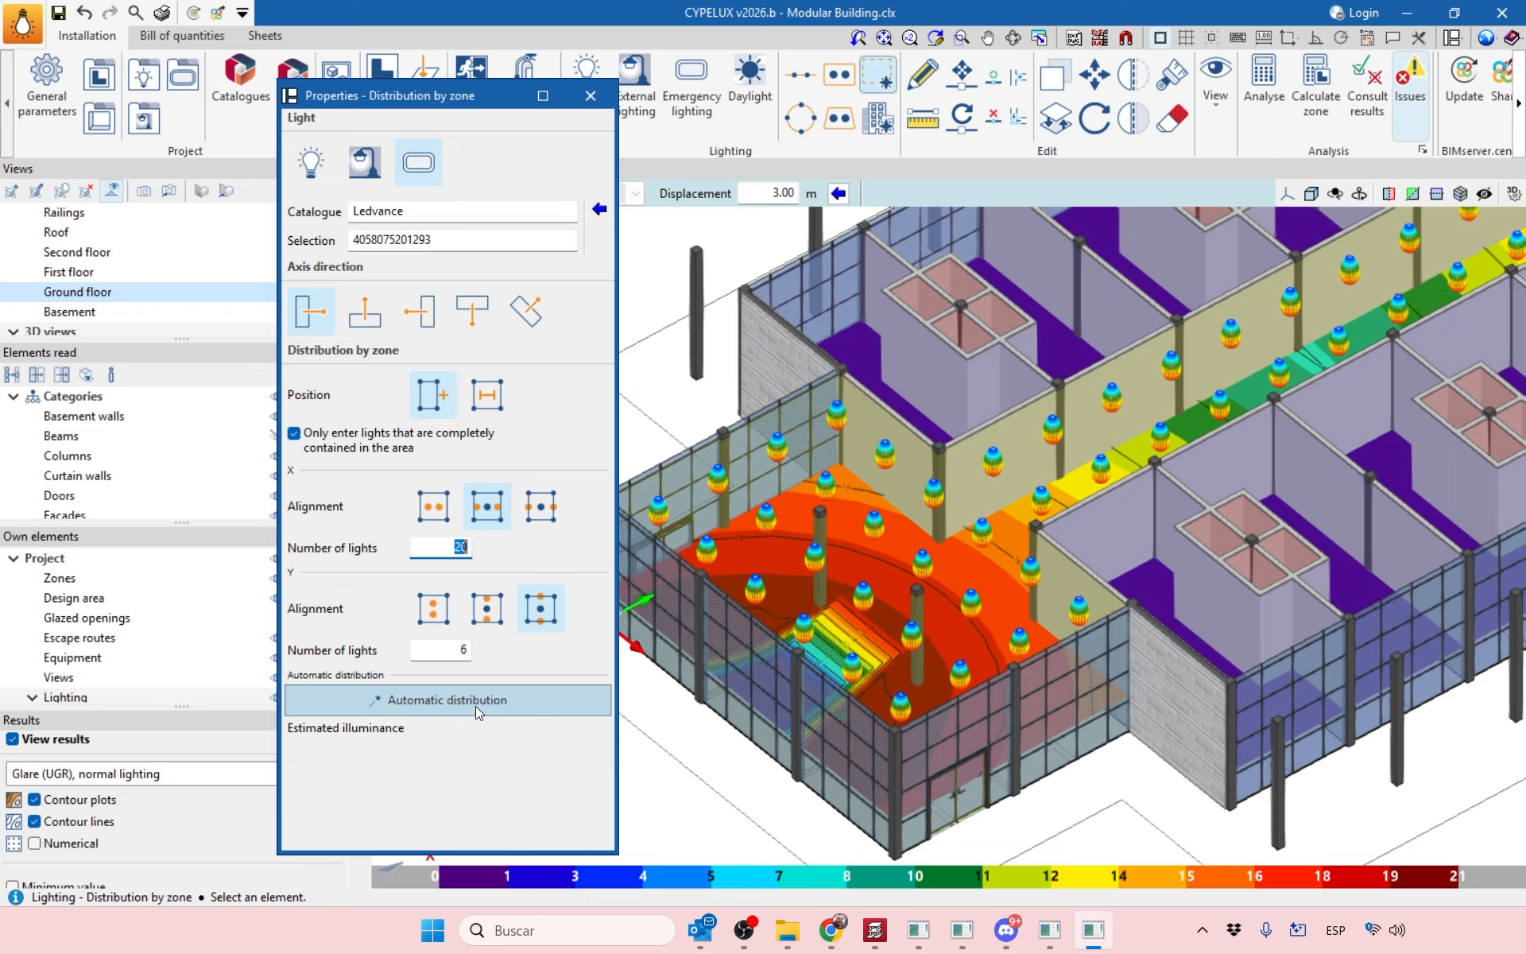
click(436, 708)
click(443, 517)
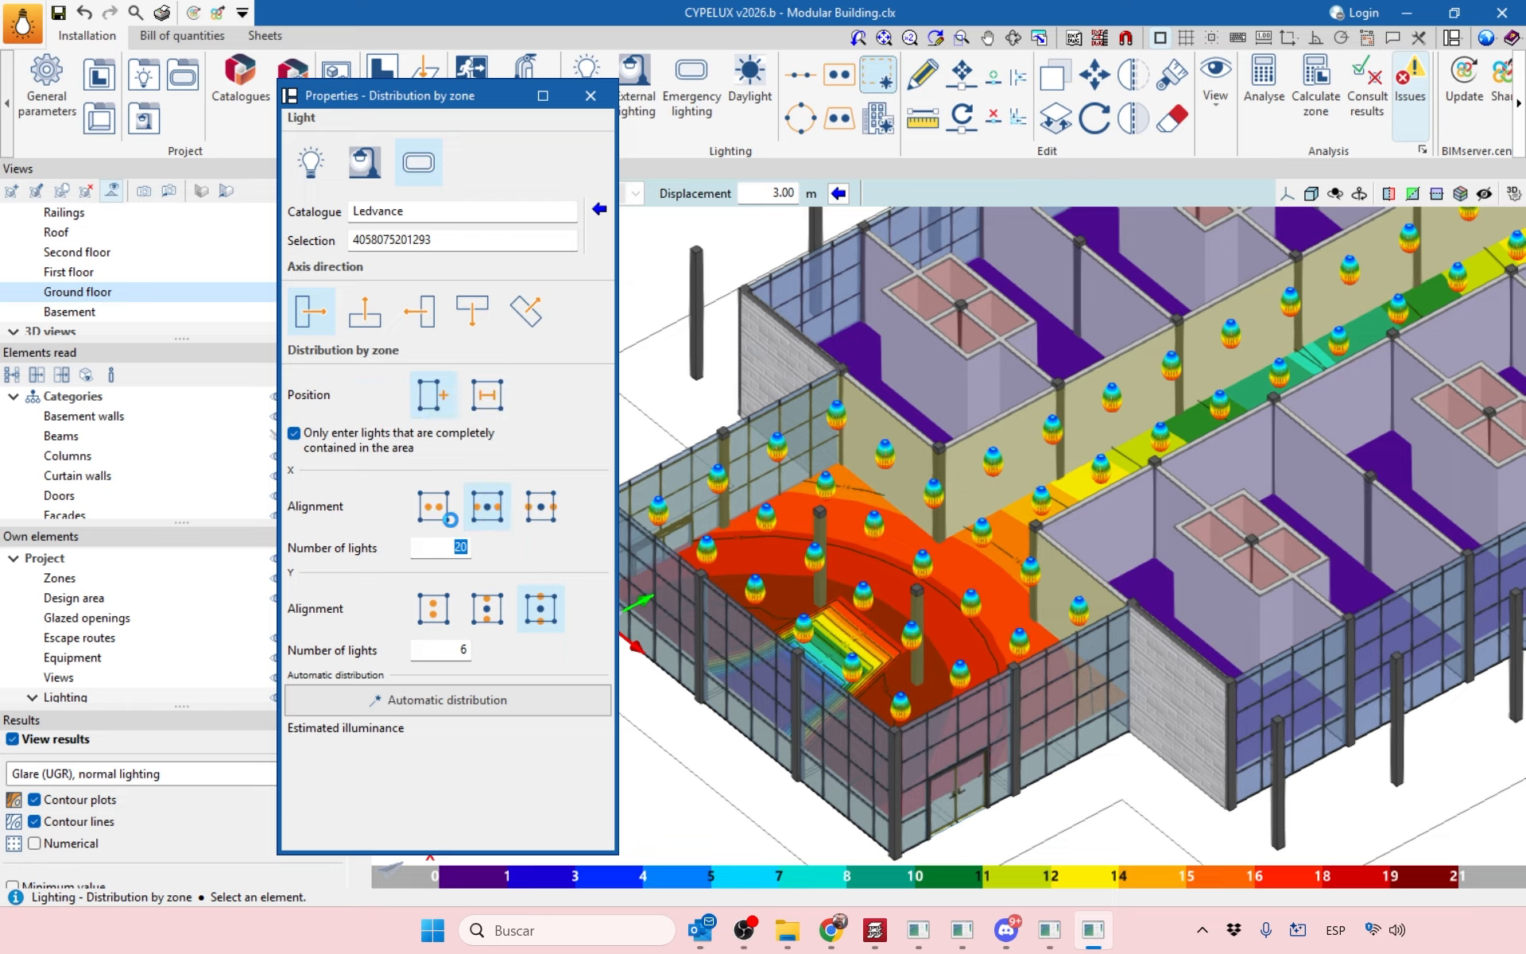
click(853, 636)
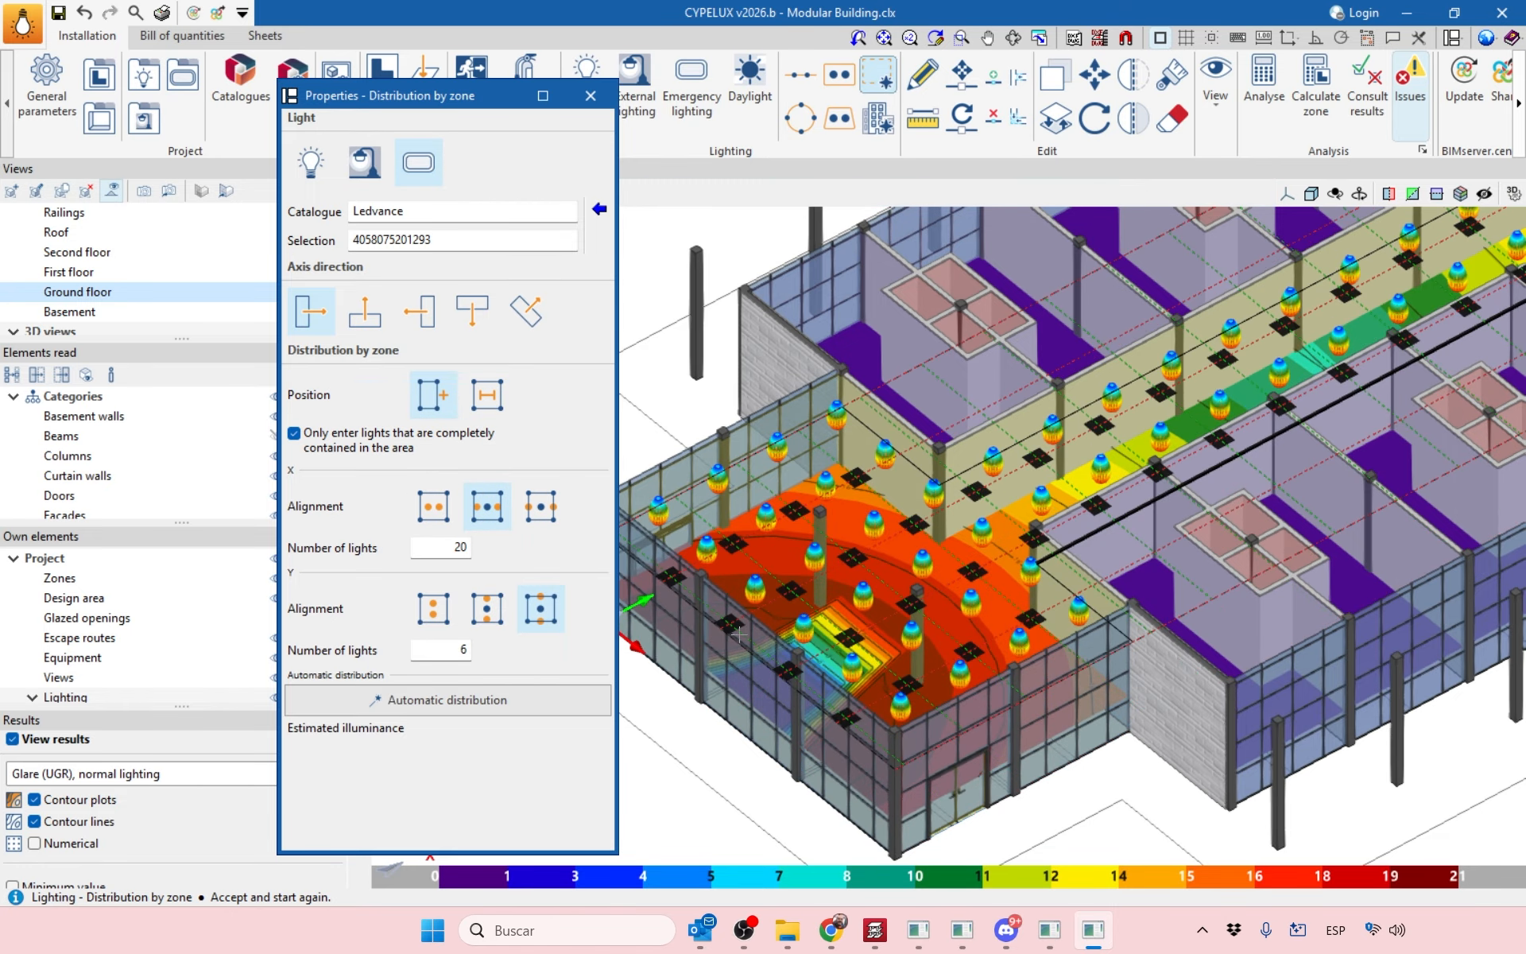
click(469, 702)
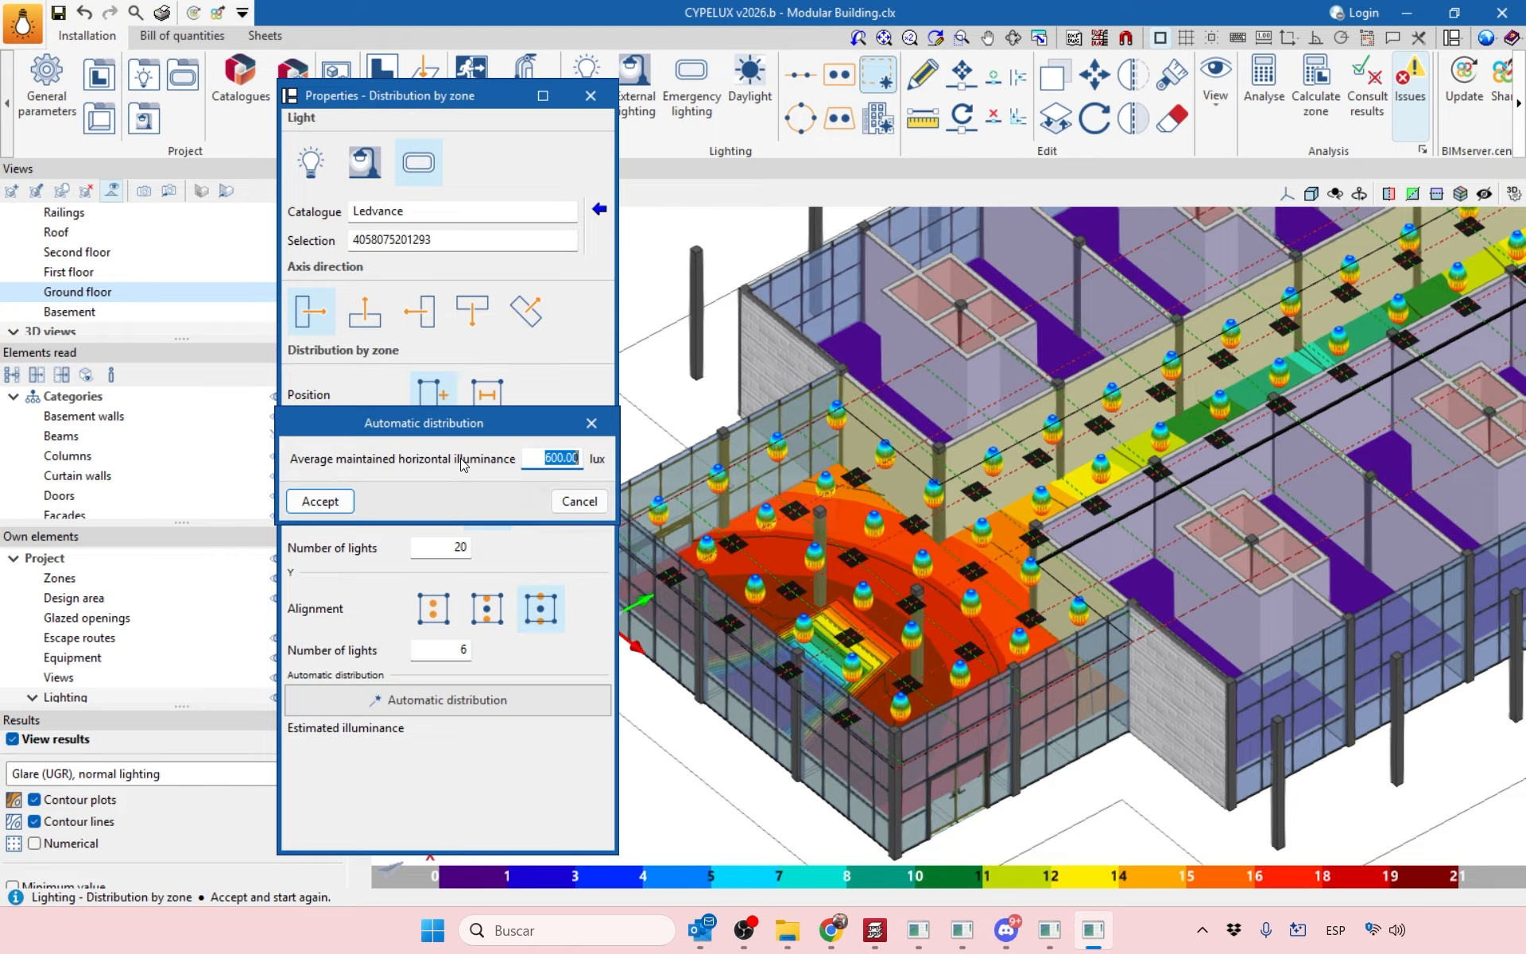
Try automatic distributions with 600 and 700 lux target illuminance.
click(349, 501)
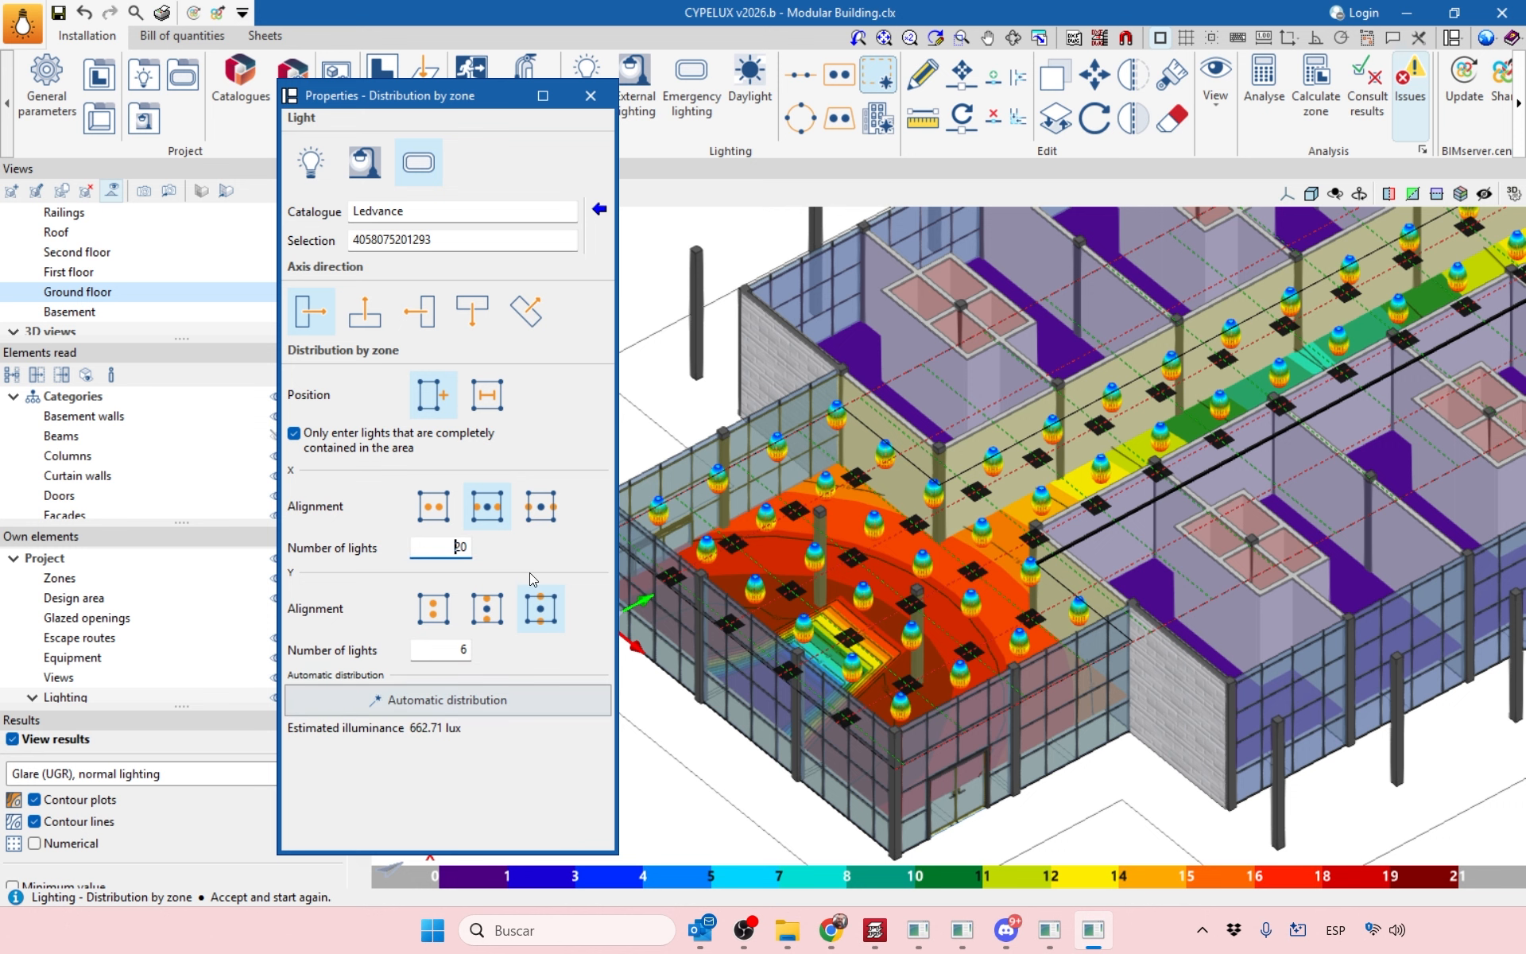
click(493, 610)
click(484, 704)
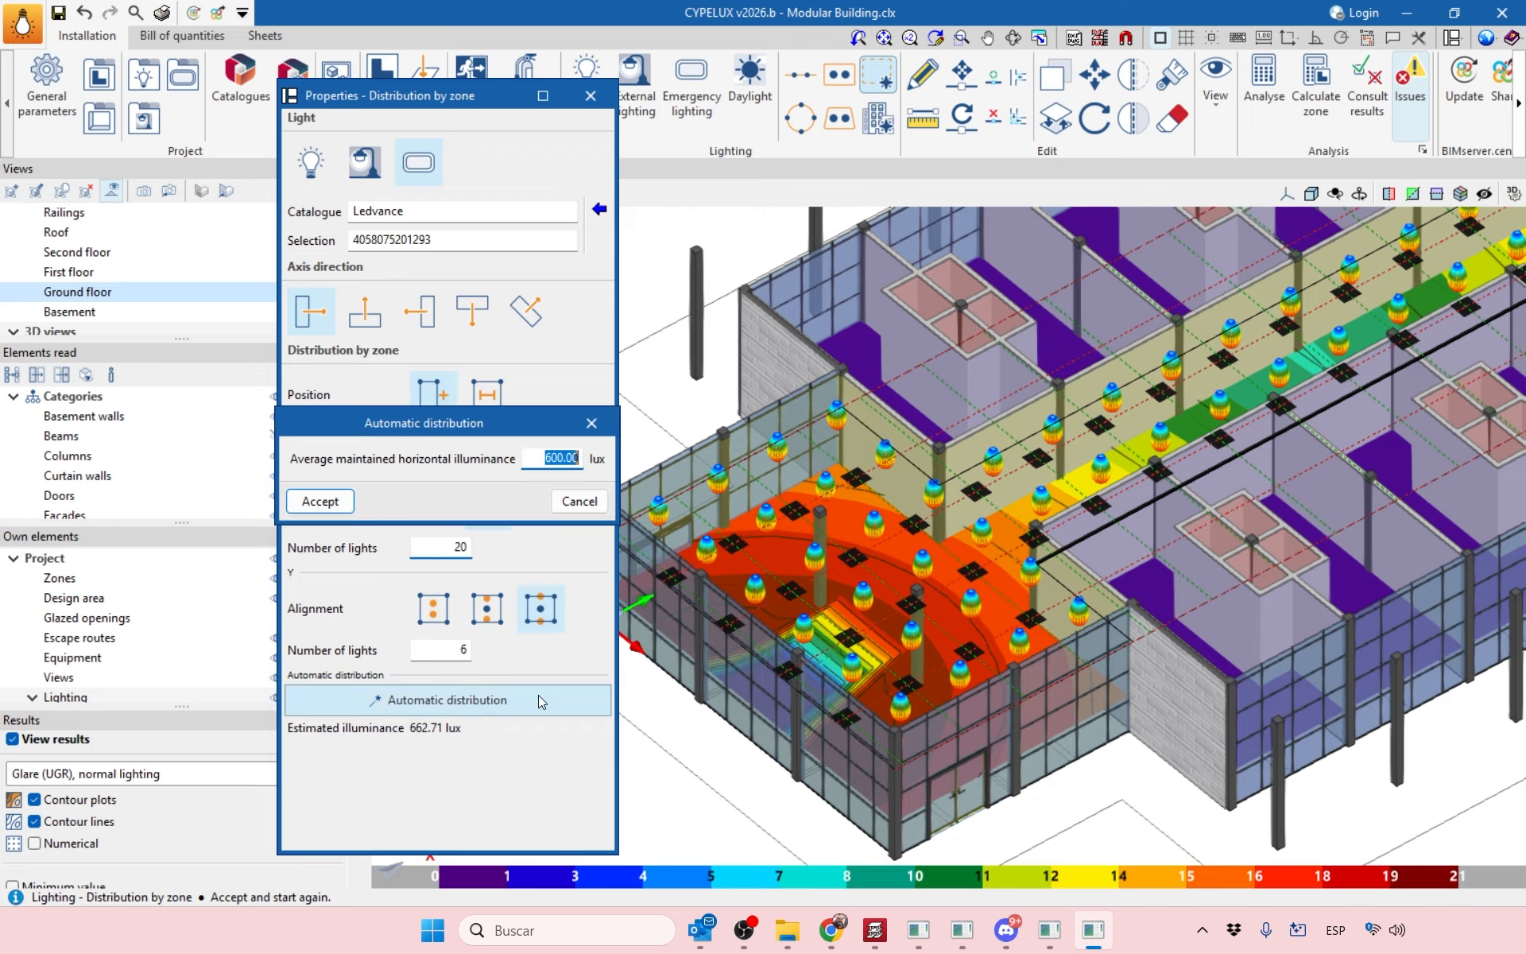
text(700)
click(320, 501)
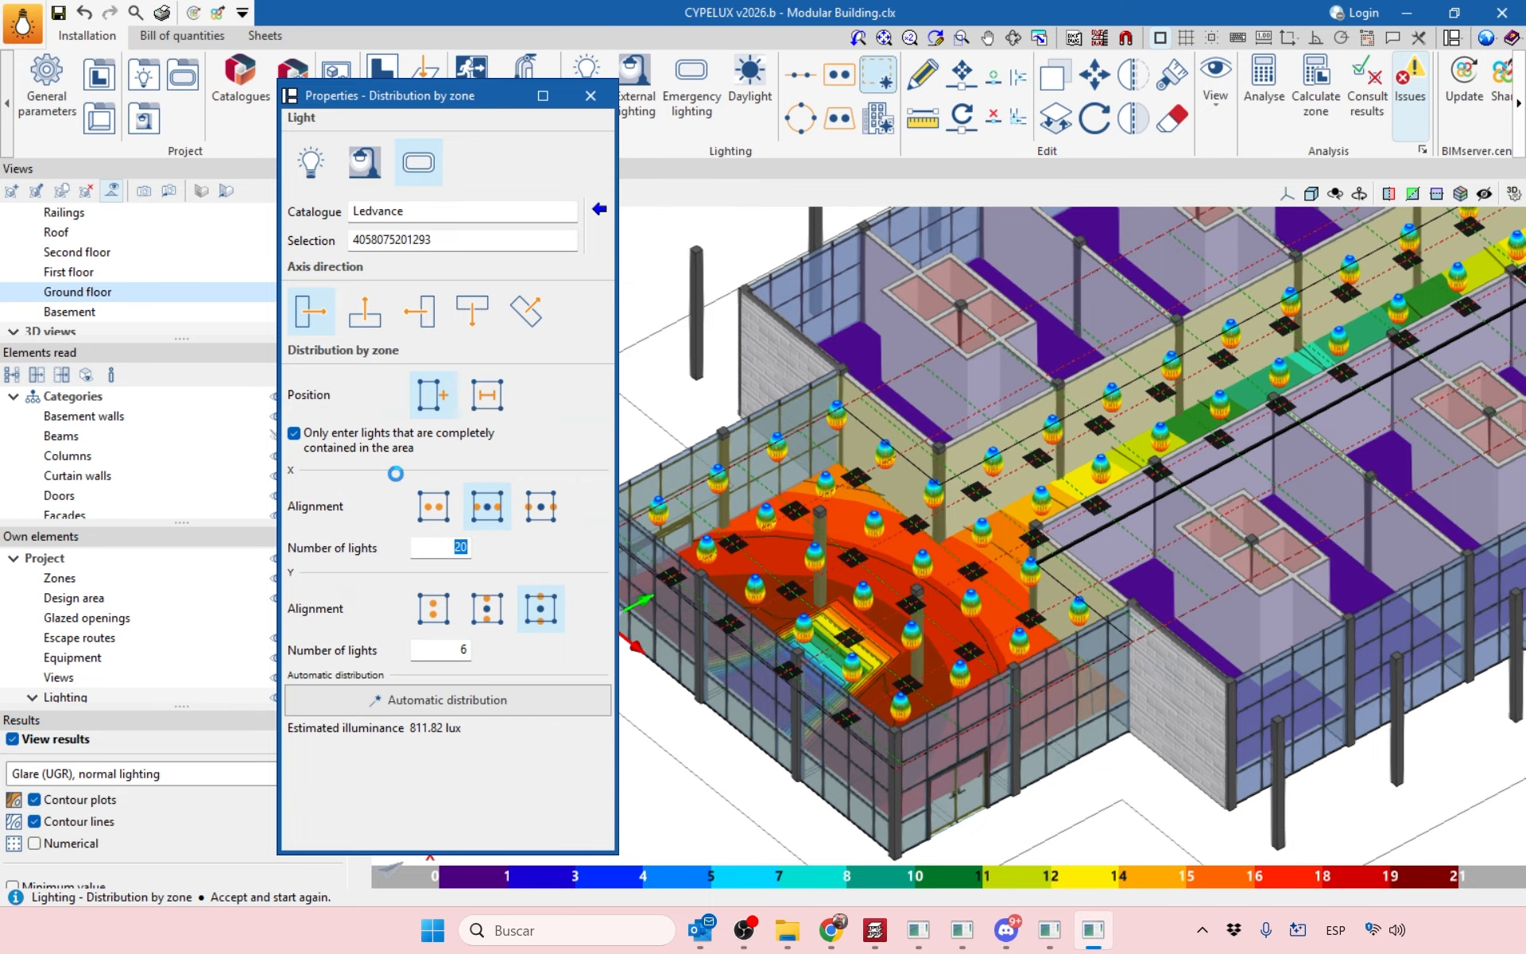
Redistribute for a 500 lux target and place the 18 × 6 grid in the ground-floor zone.
click(469, 651)
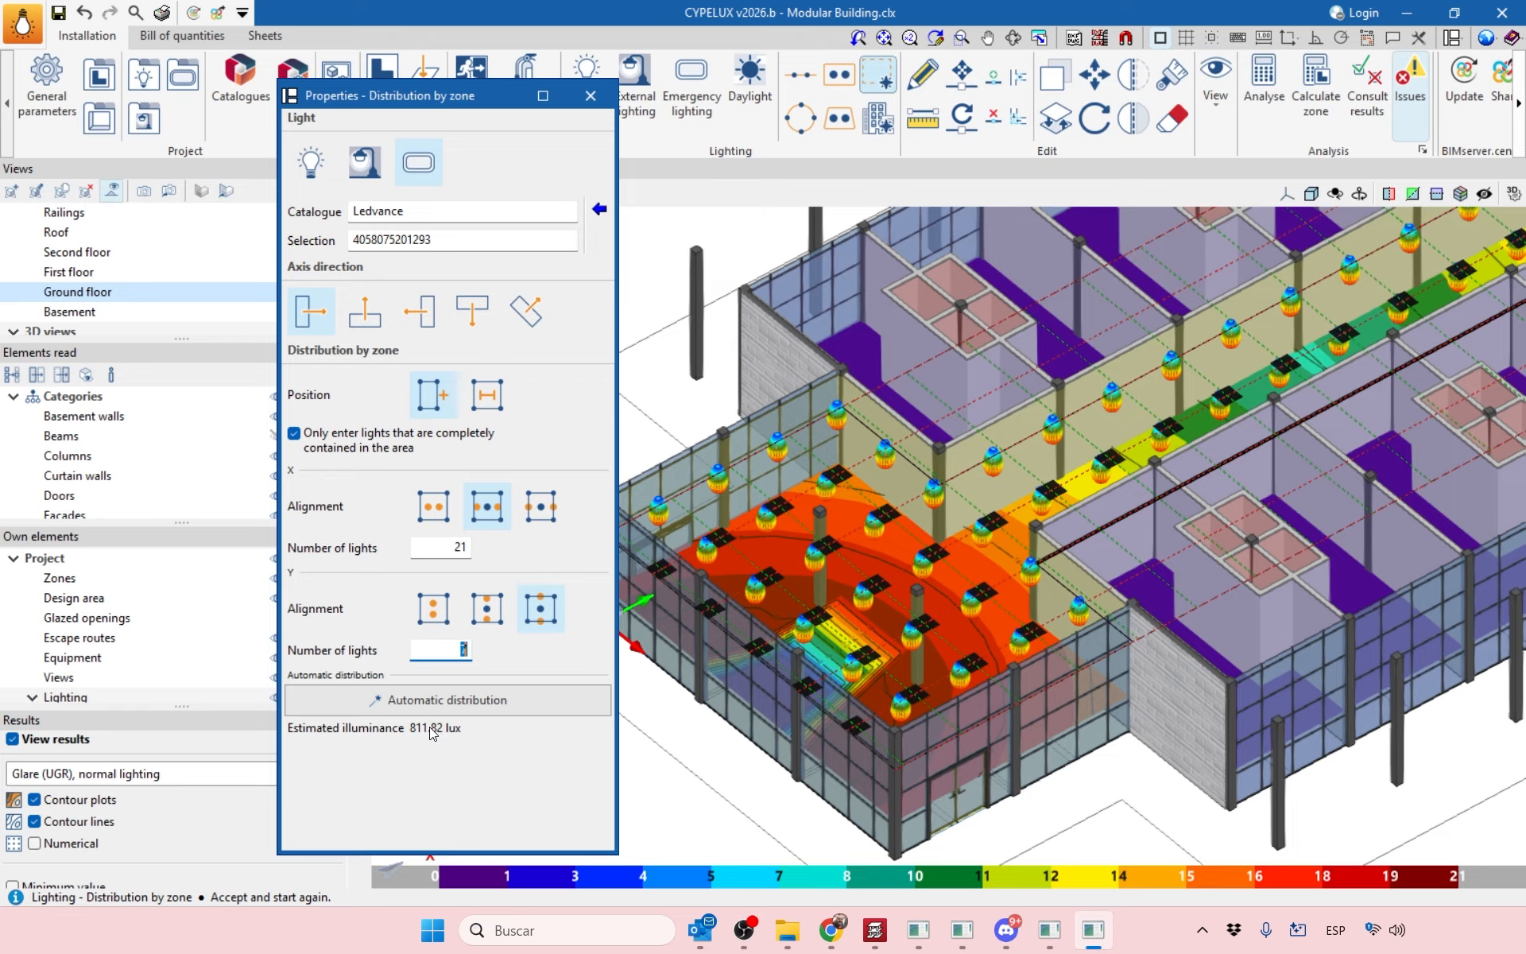
click(466, 703)
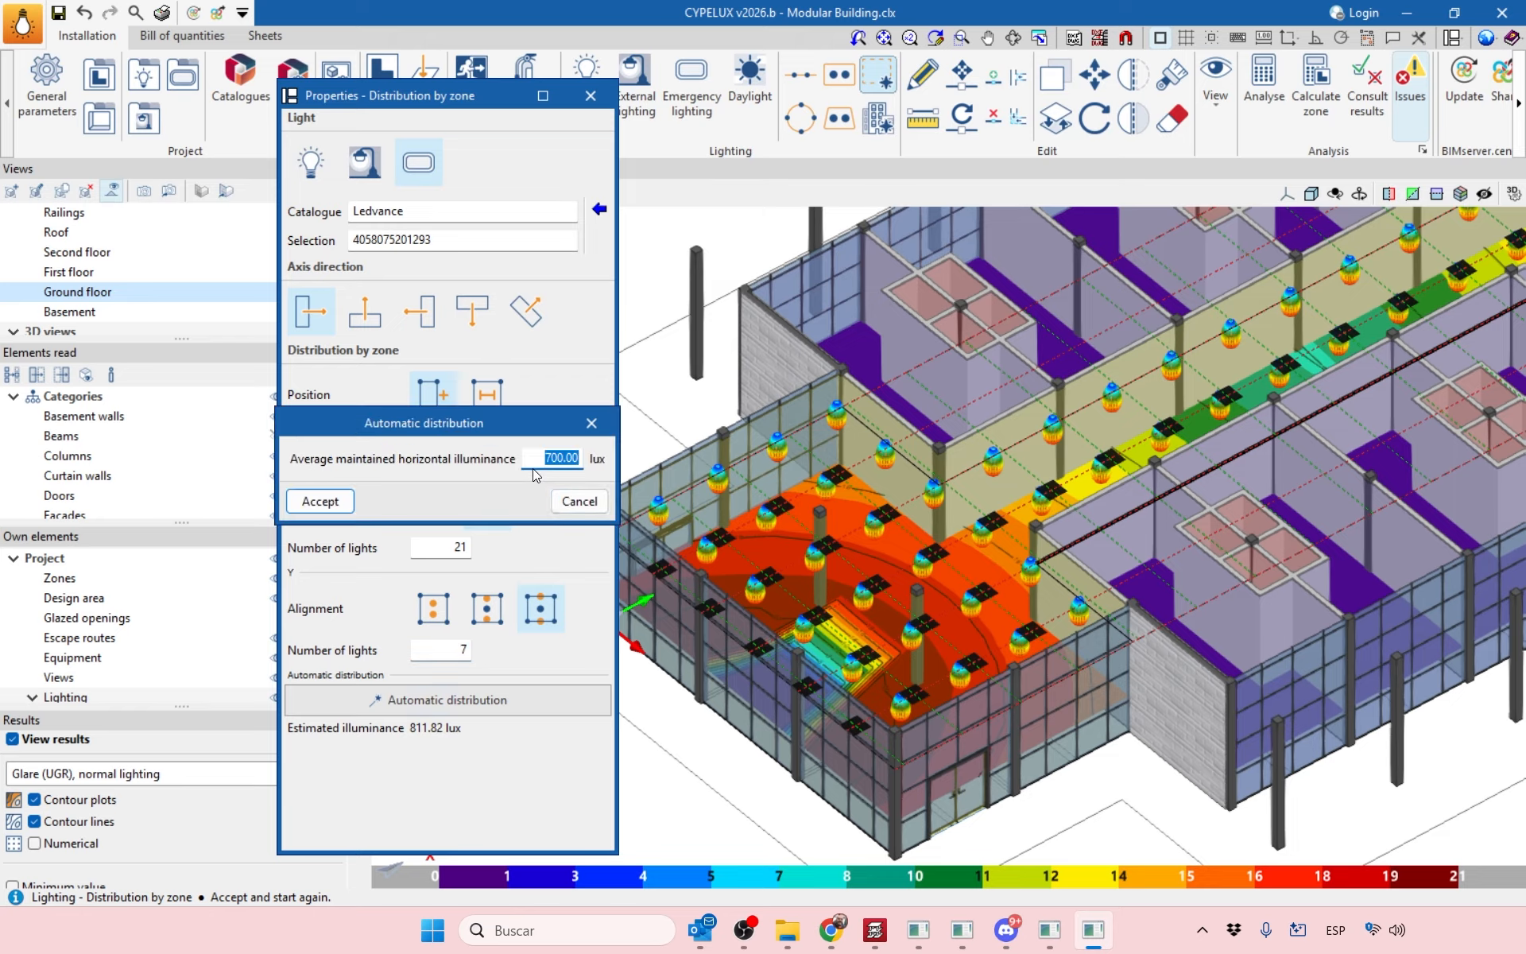
text(500)
key(Return)
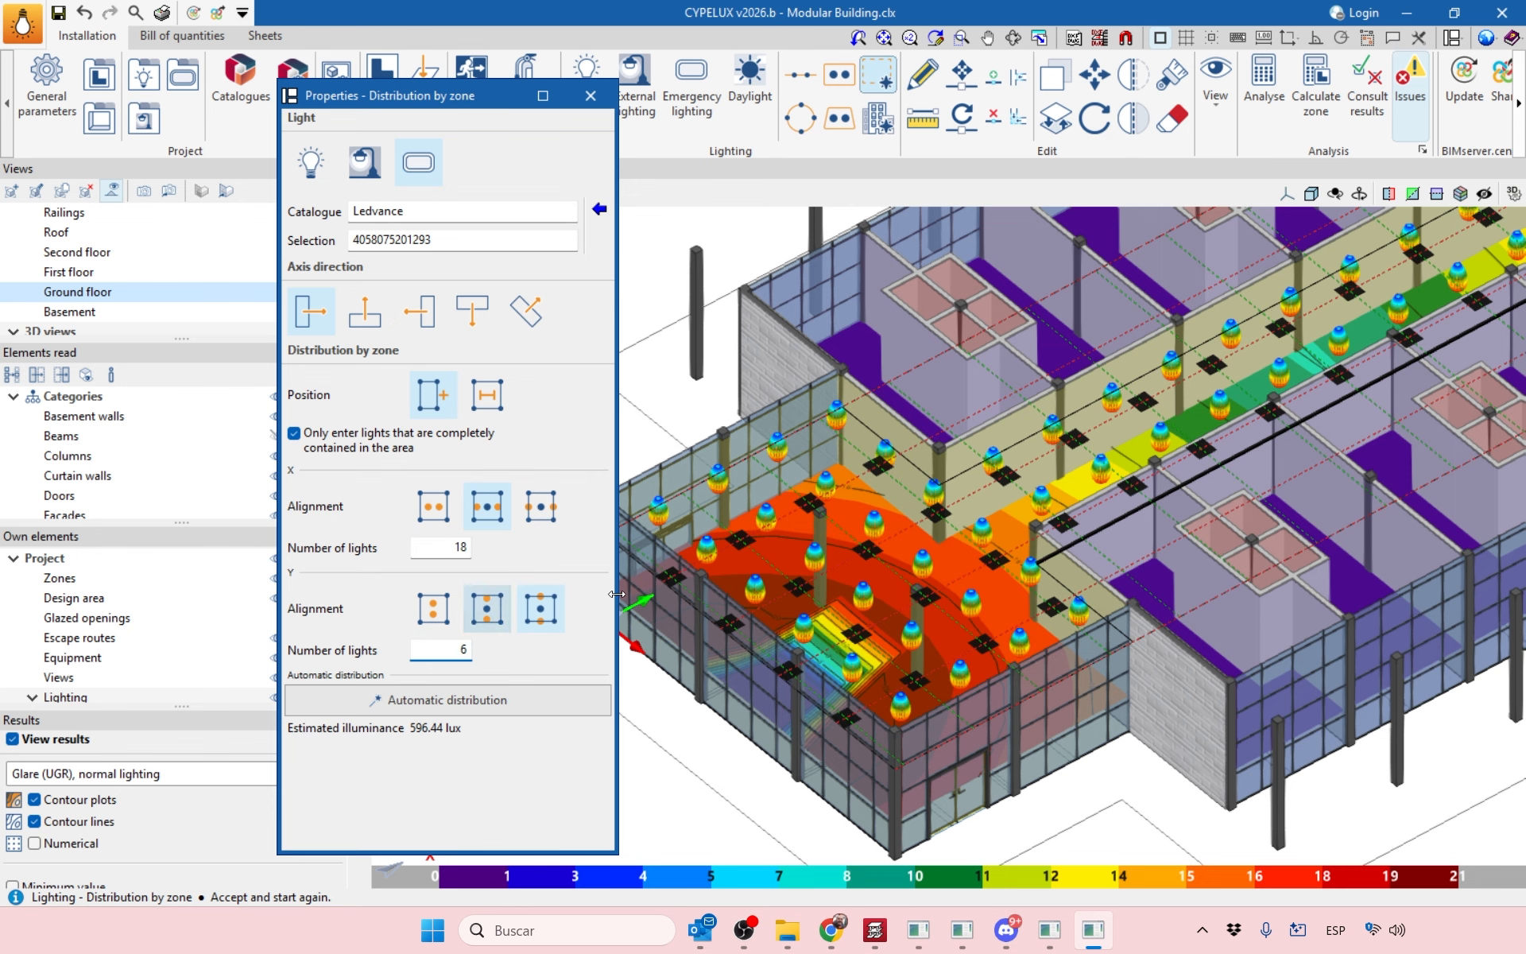
shift+middle_drag(954, 554, 1153, 483)
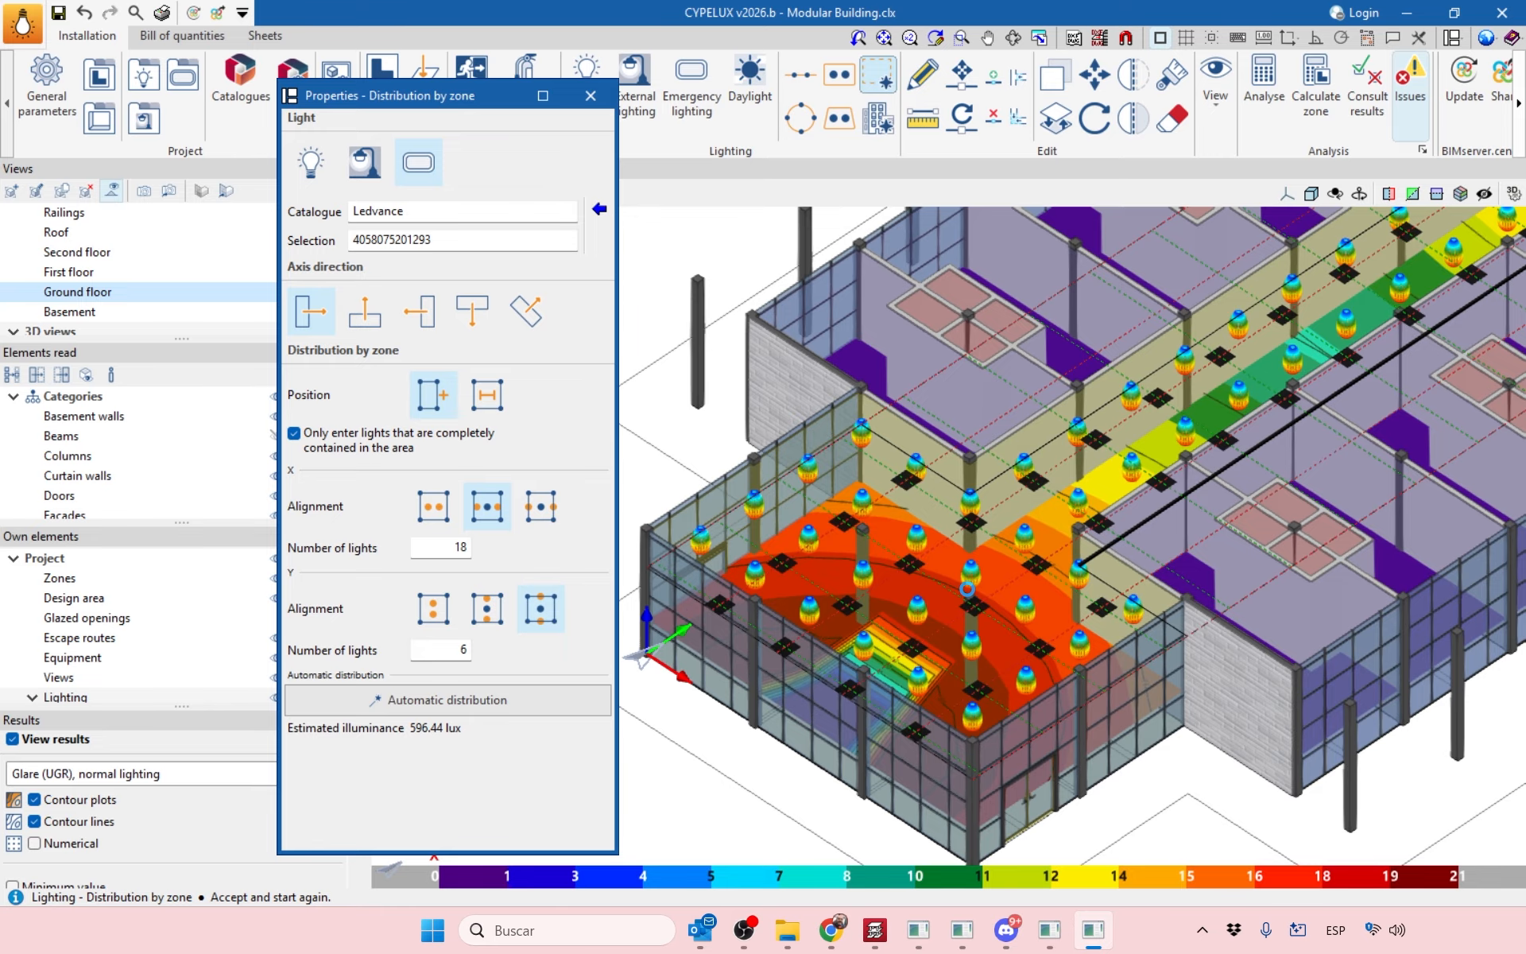
click(967, 589)
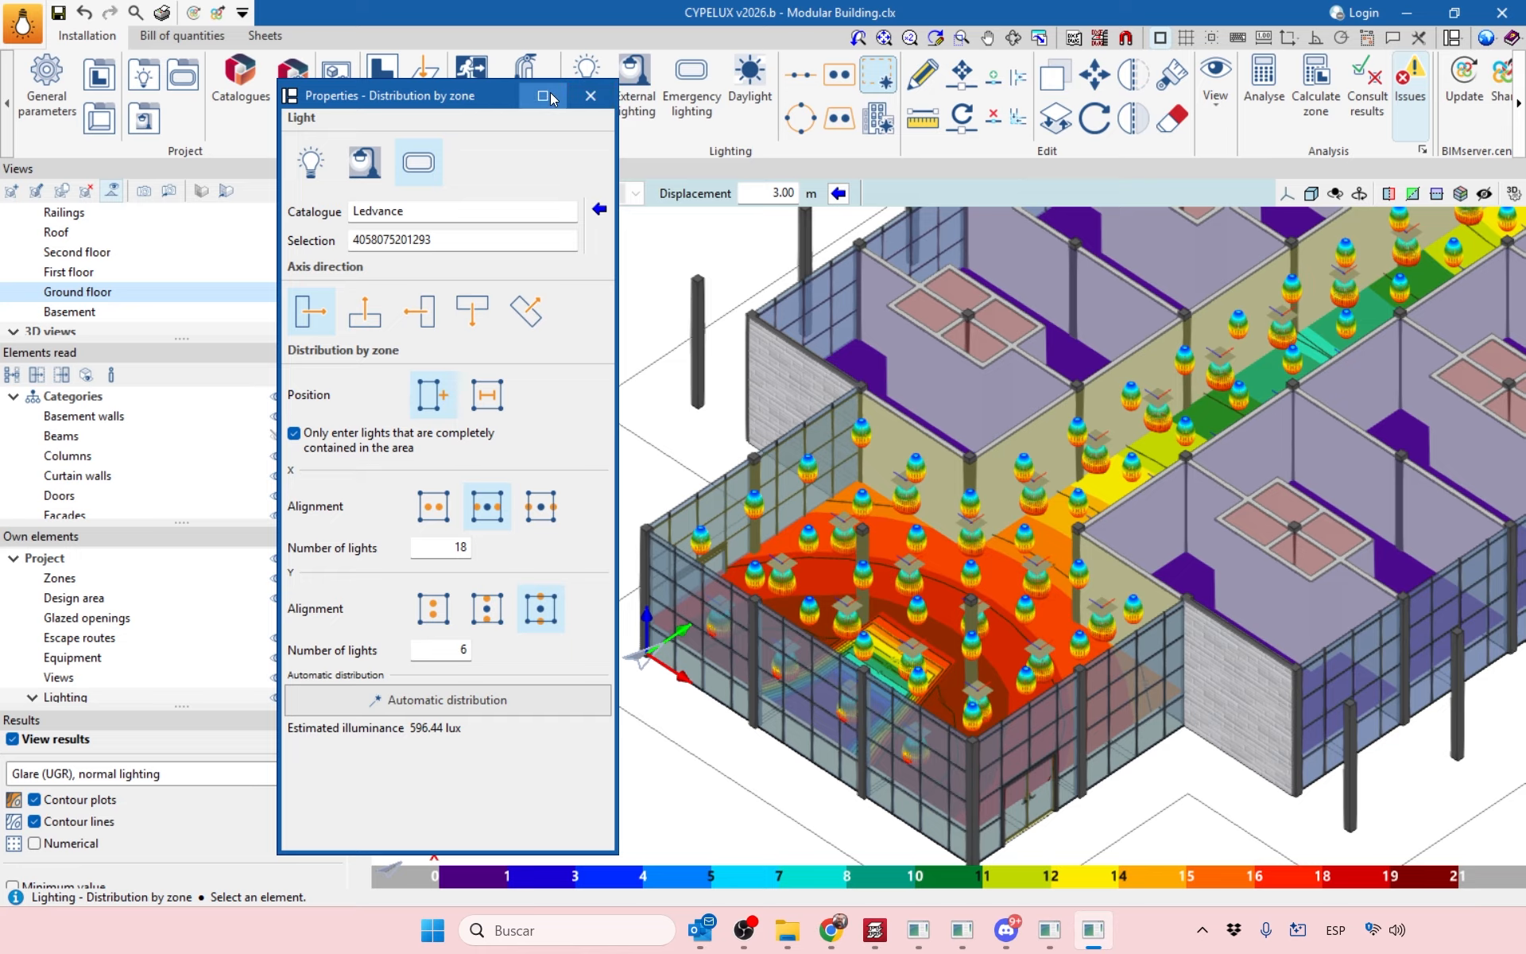
Close Distribution by zone and run Calculate zone on the ground-floor zone.
click(593, 96)
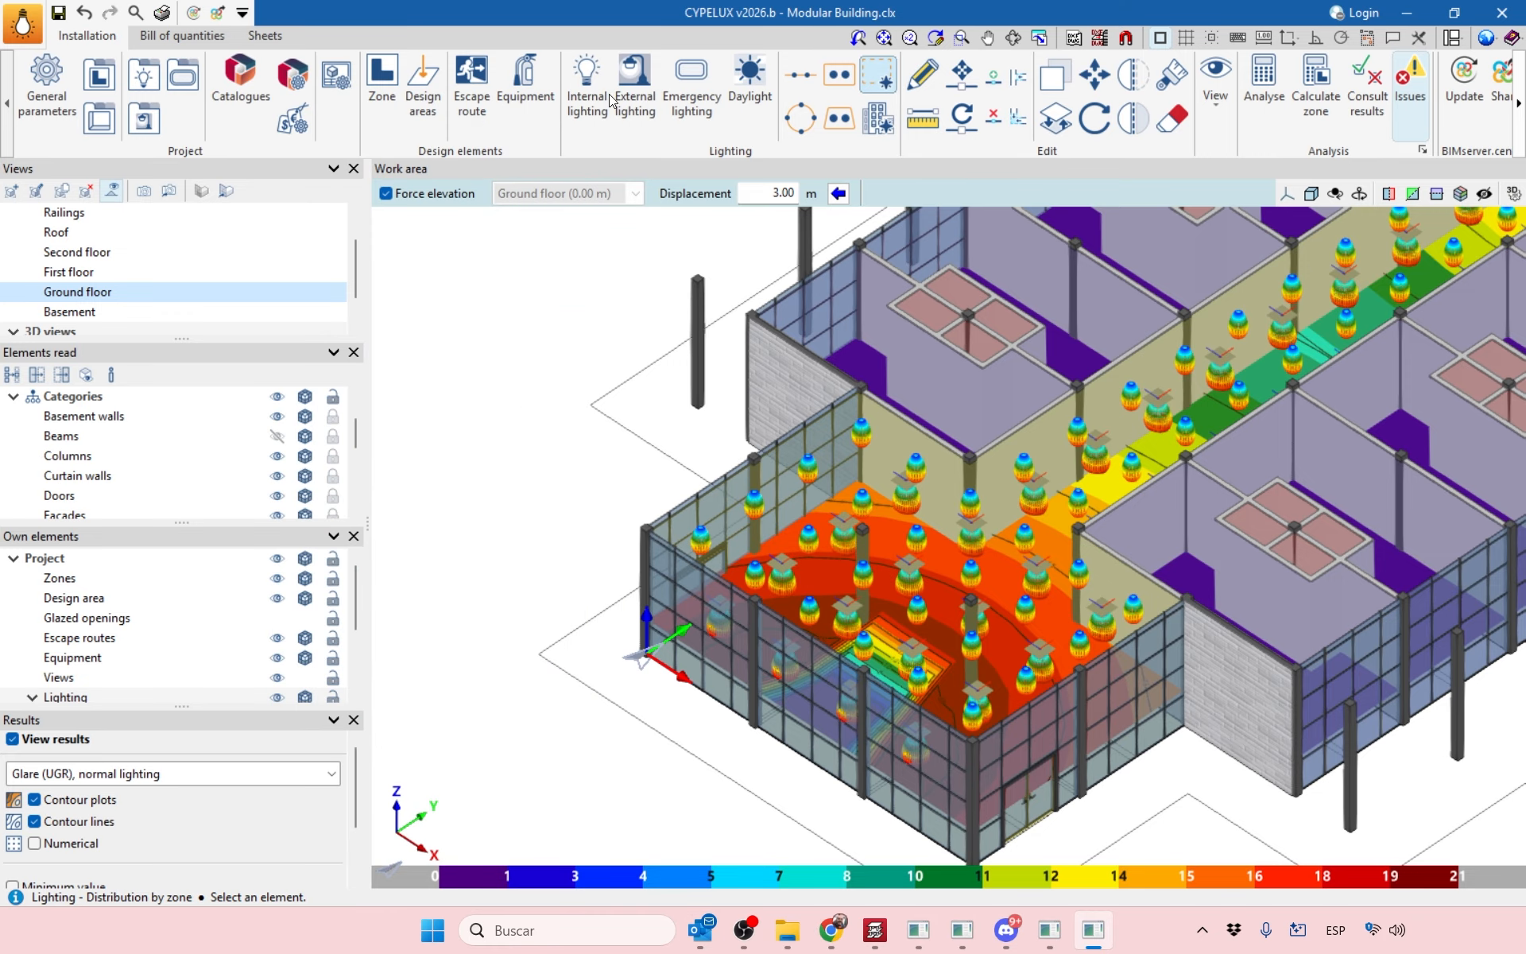
click(1315, 99)
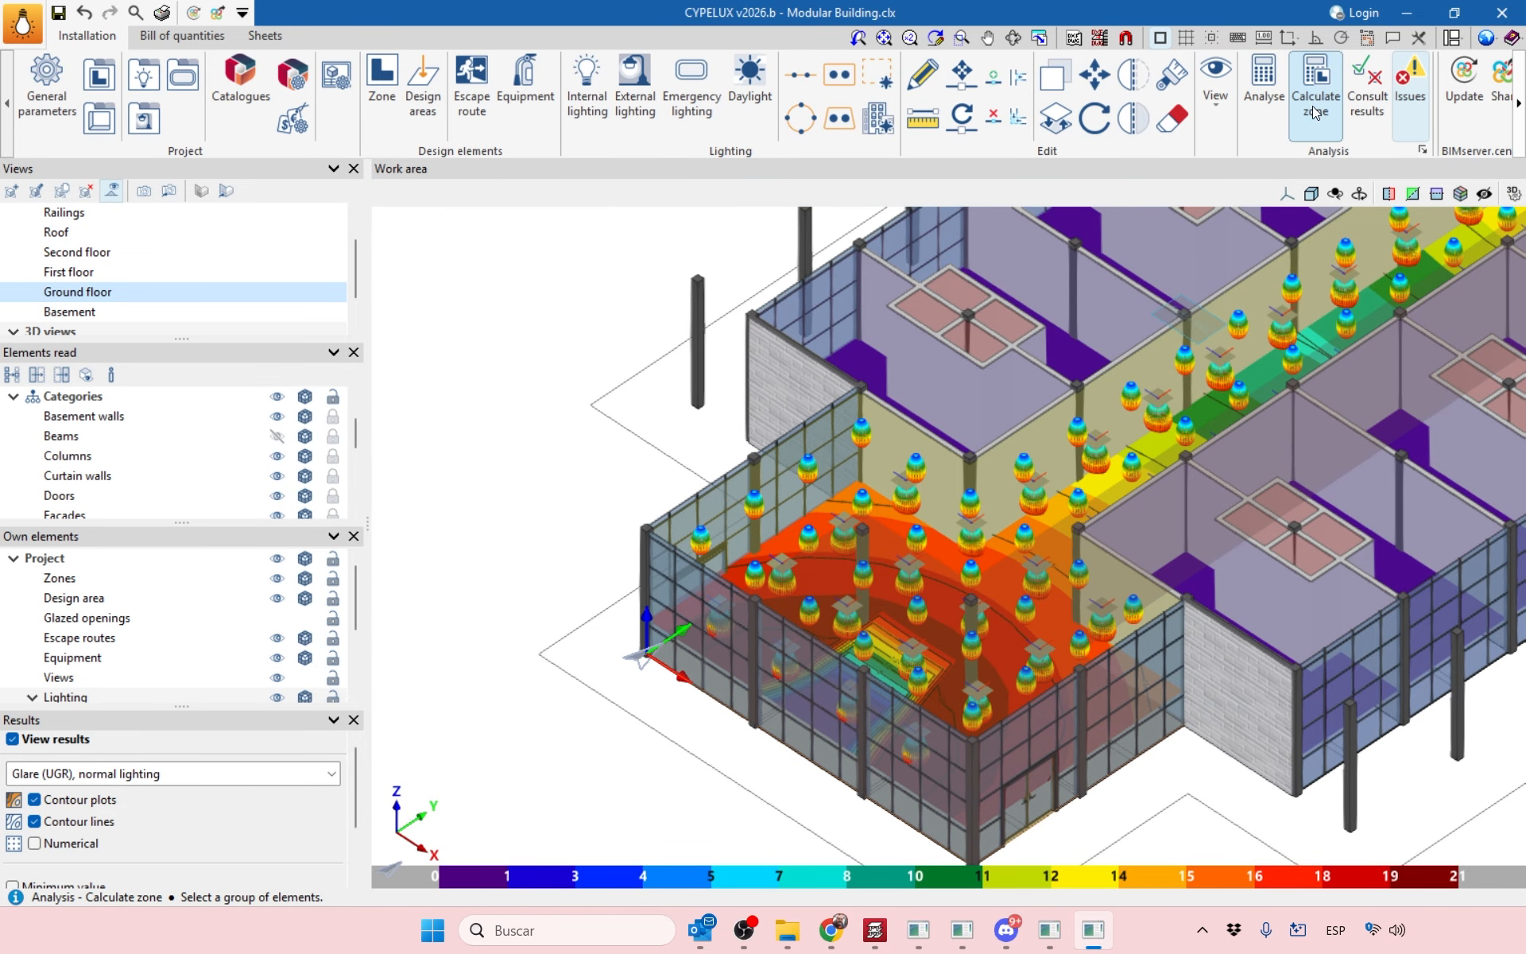
scroll(922, 694, down, 1)
shift+middle_drag(928, 690, 912, 704)
click(913, 704)
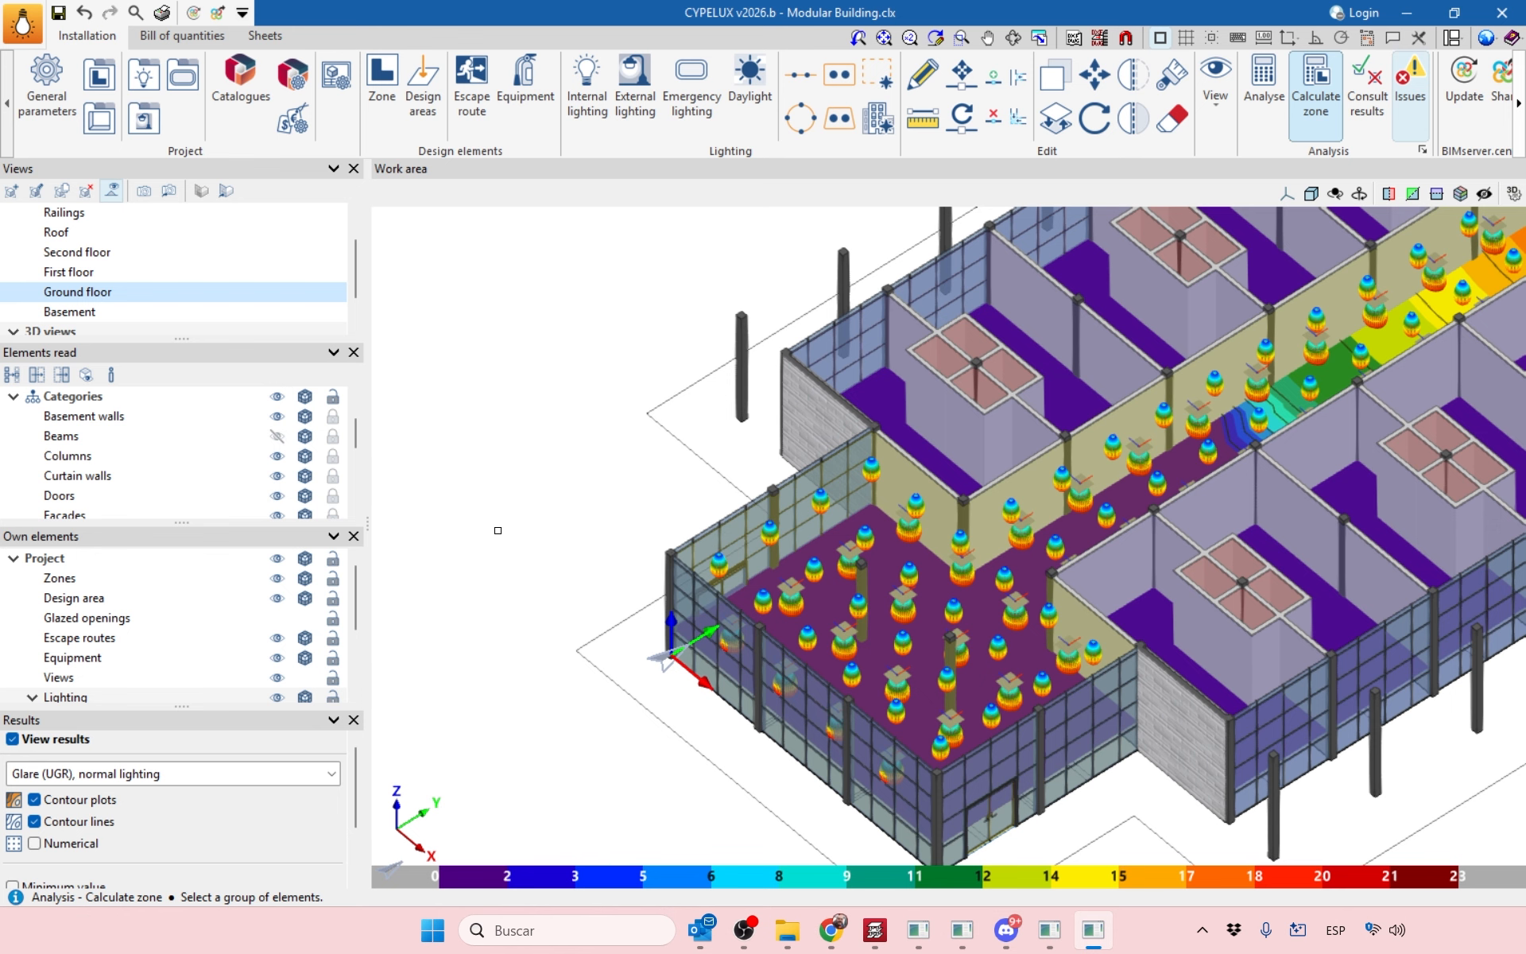
middle_drag(889, 554, 787, 556)
scroll(853, 546, up, 4)
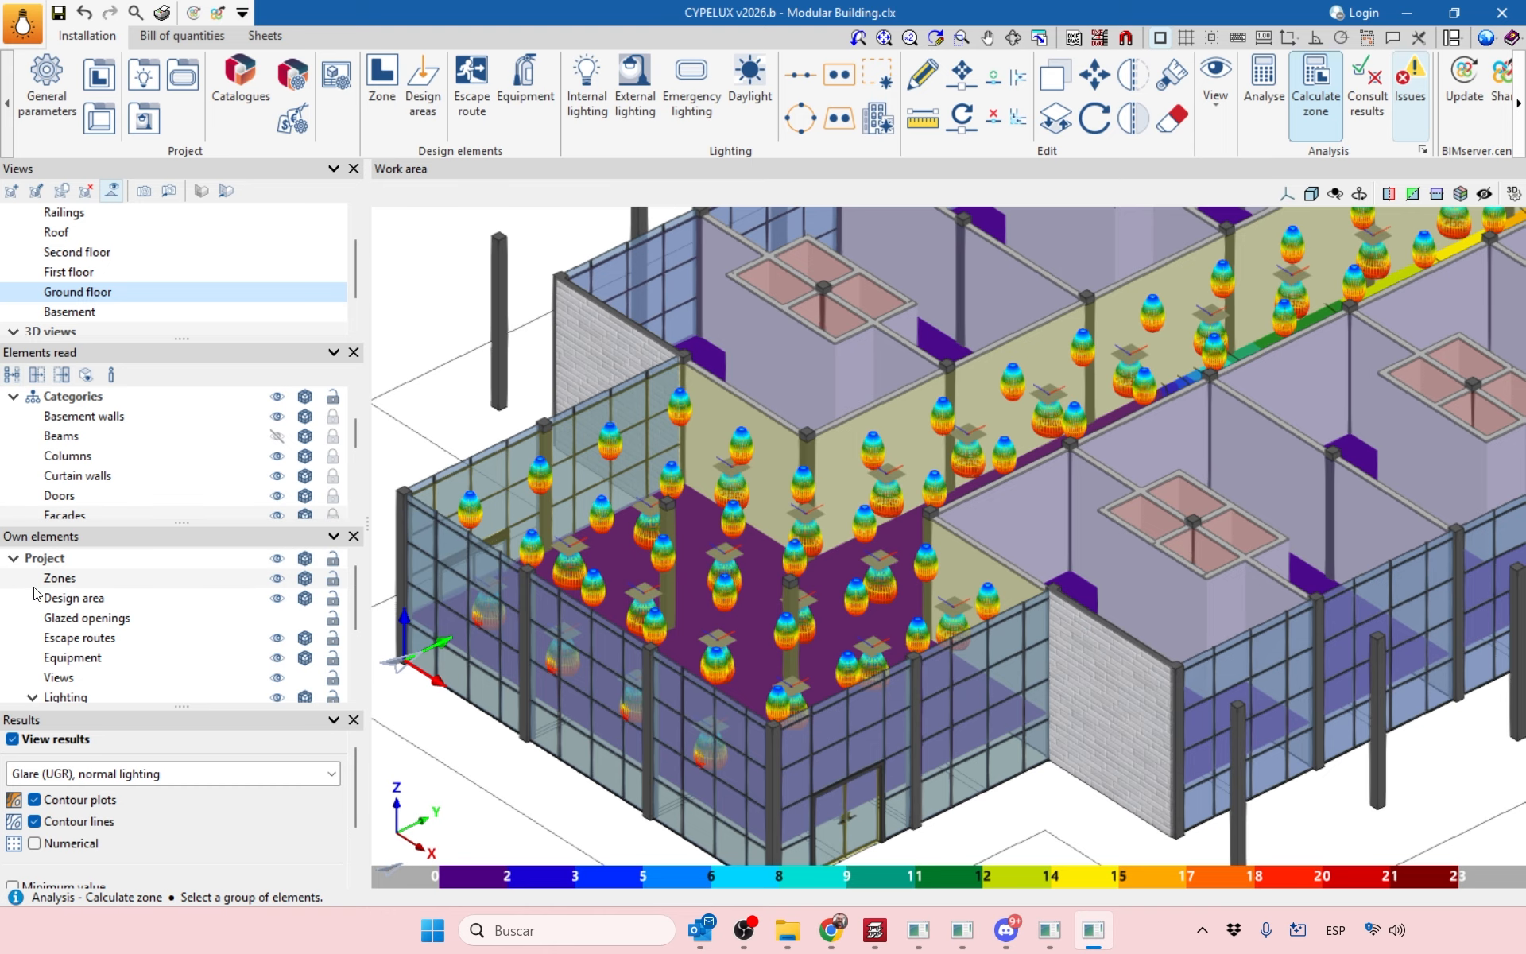
click(15, 397)
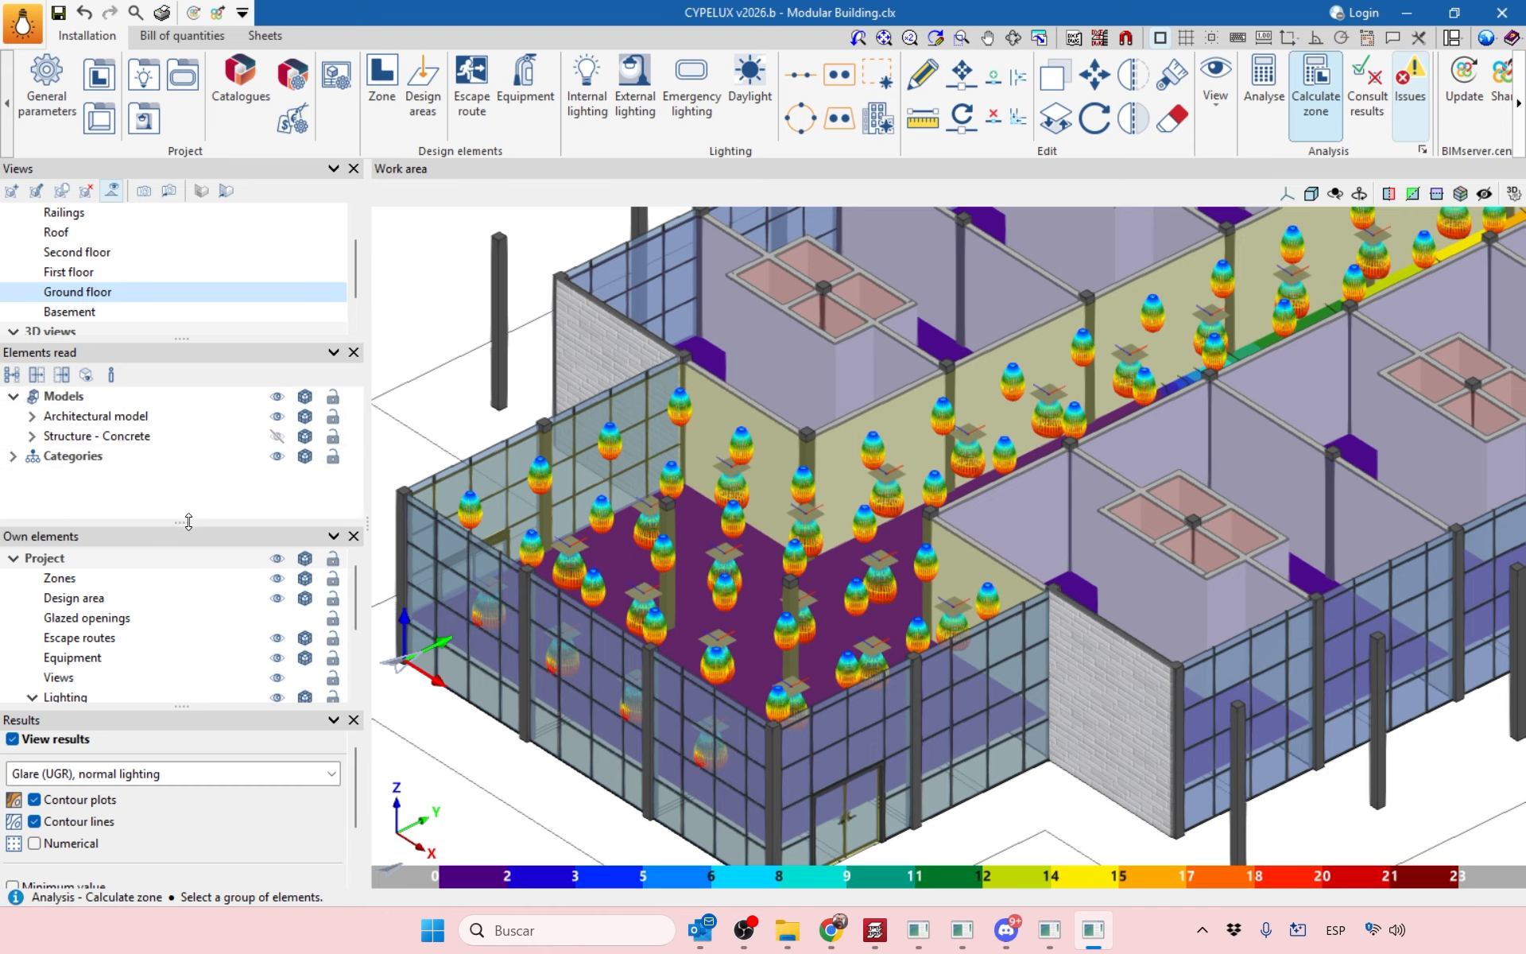
Hide the External lighting fixtures, toggling the photometric curve solids off and back on.
drag(188, 522, 189, 403)
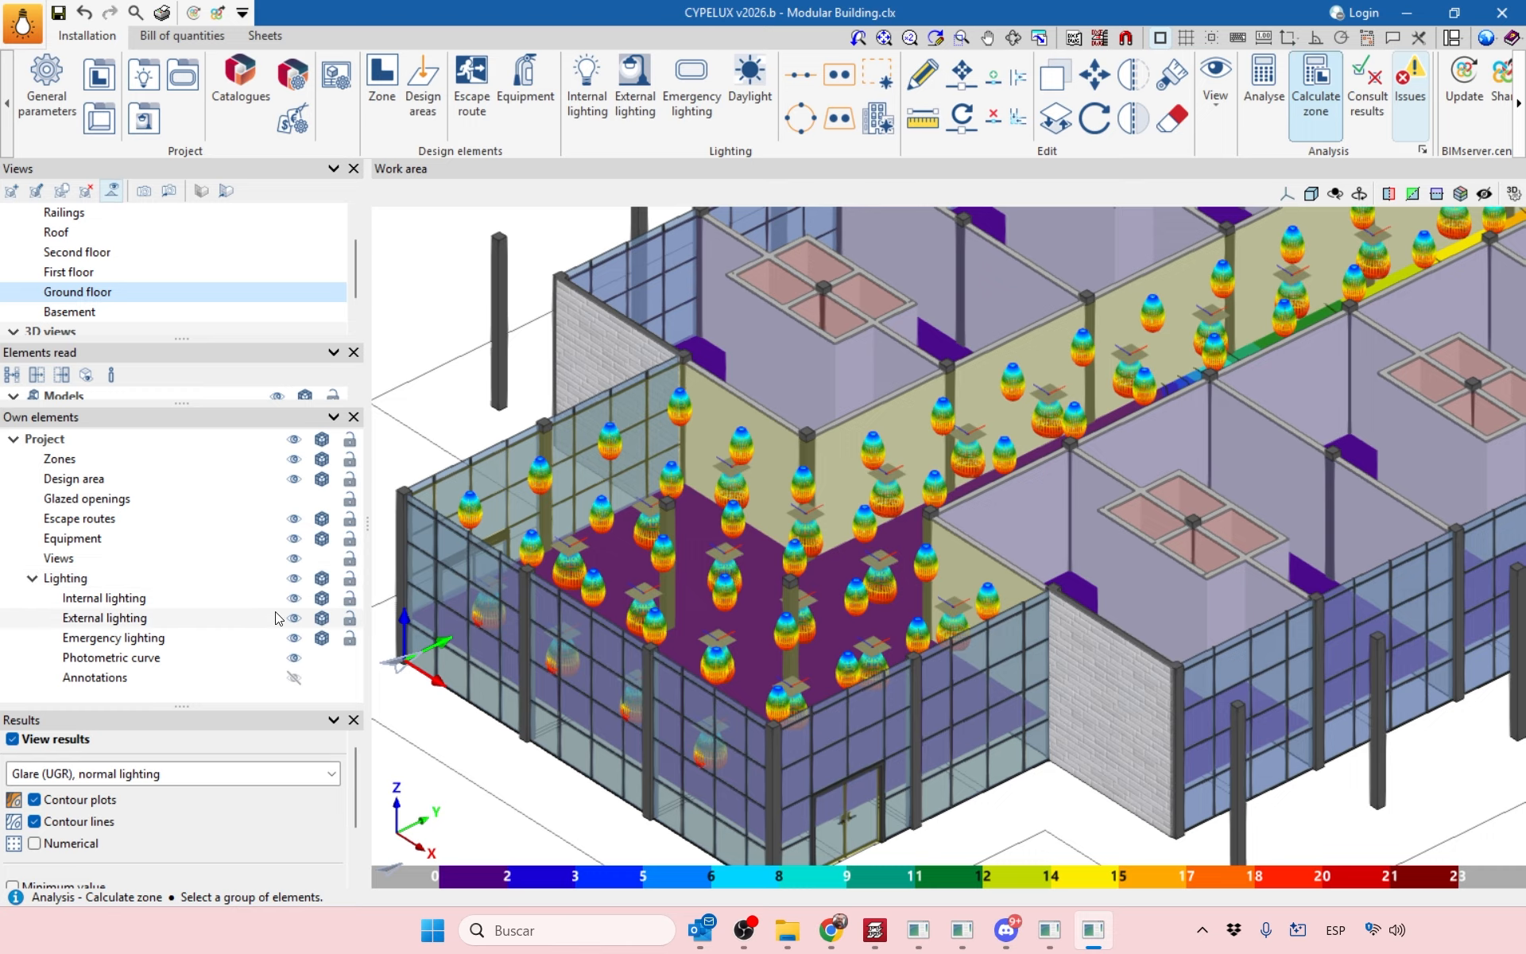
click(293, 659)
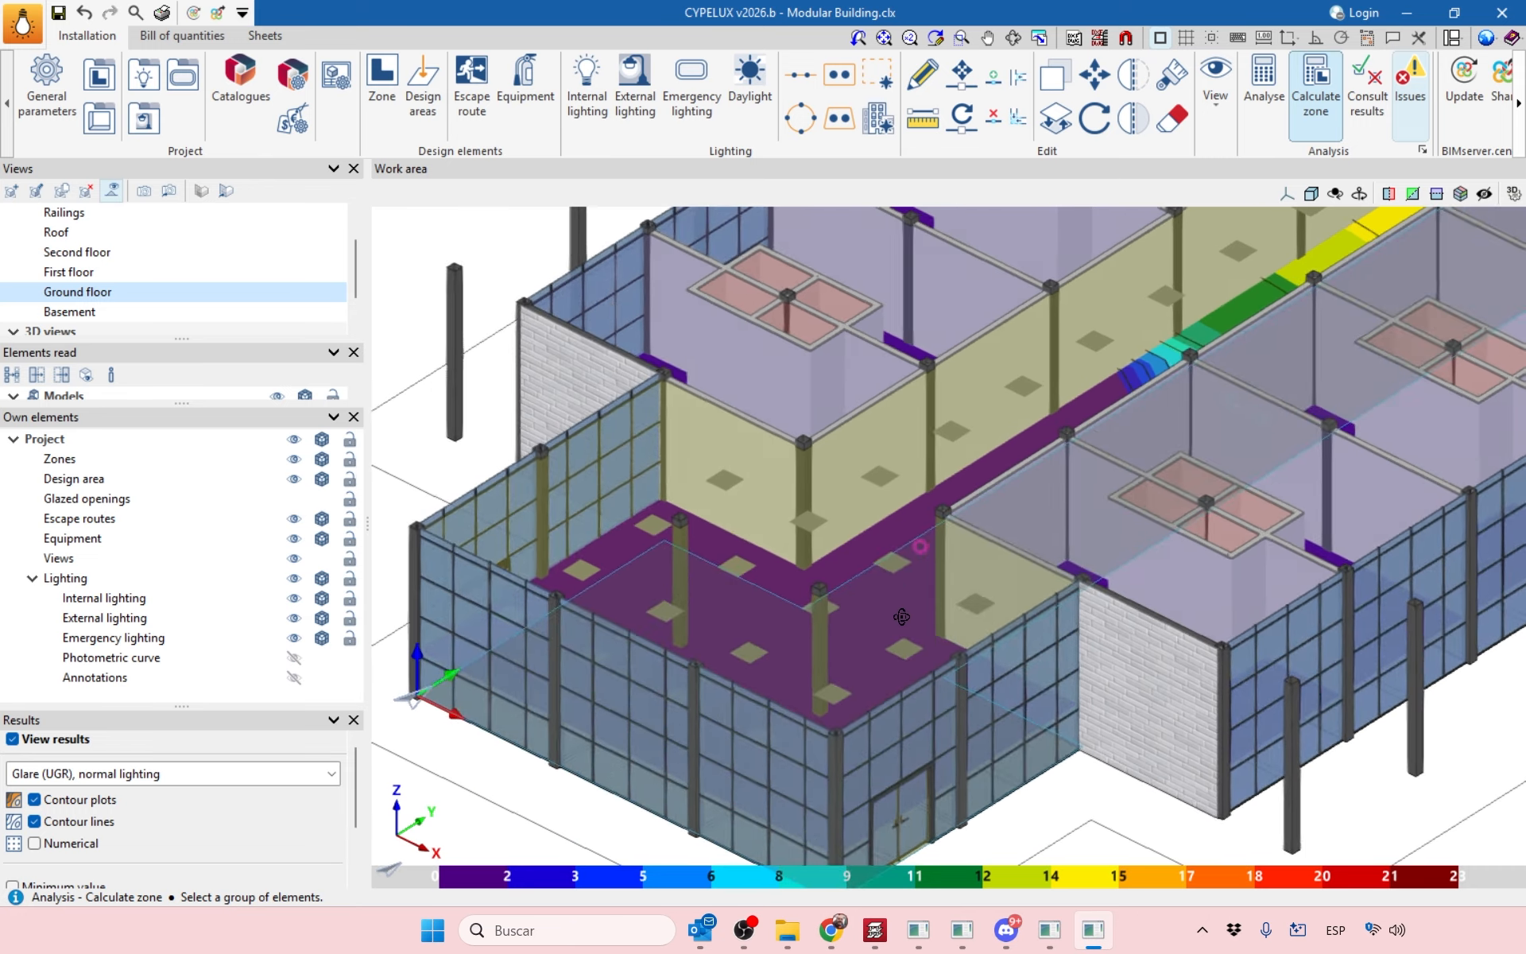
click(293, 658)
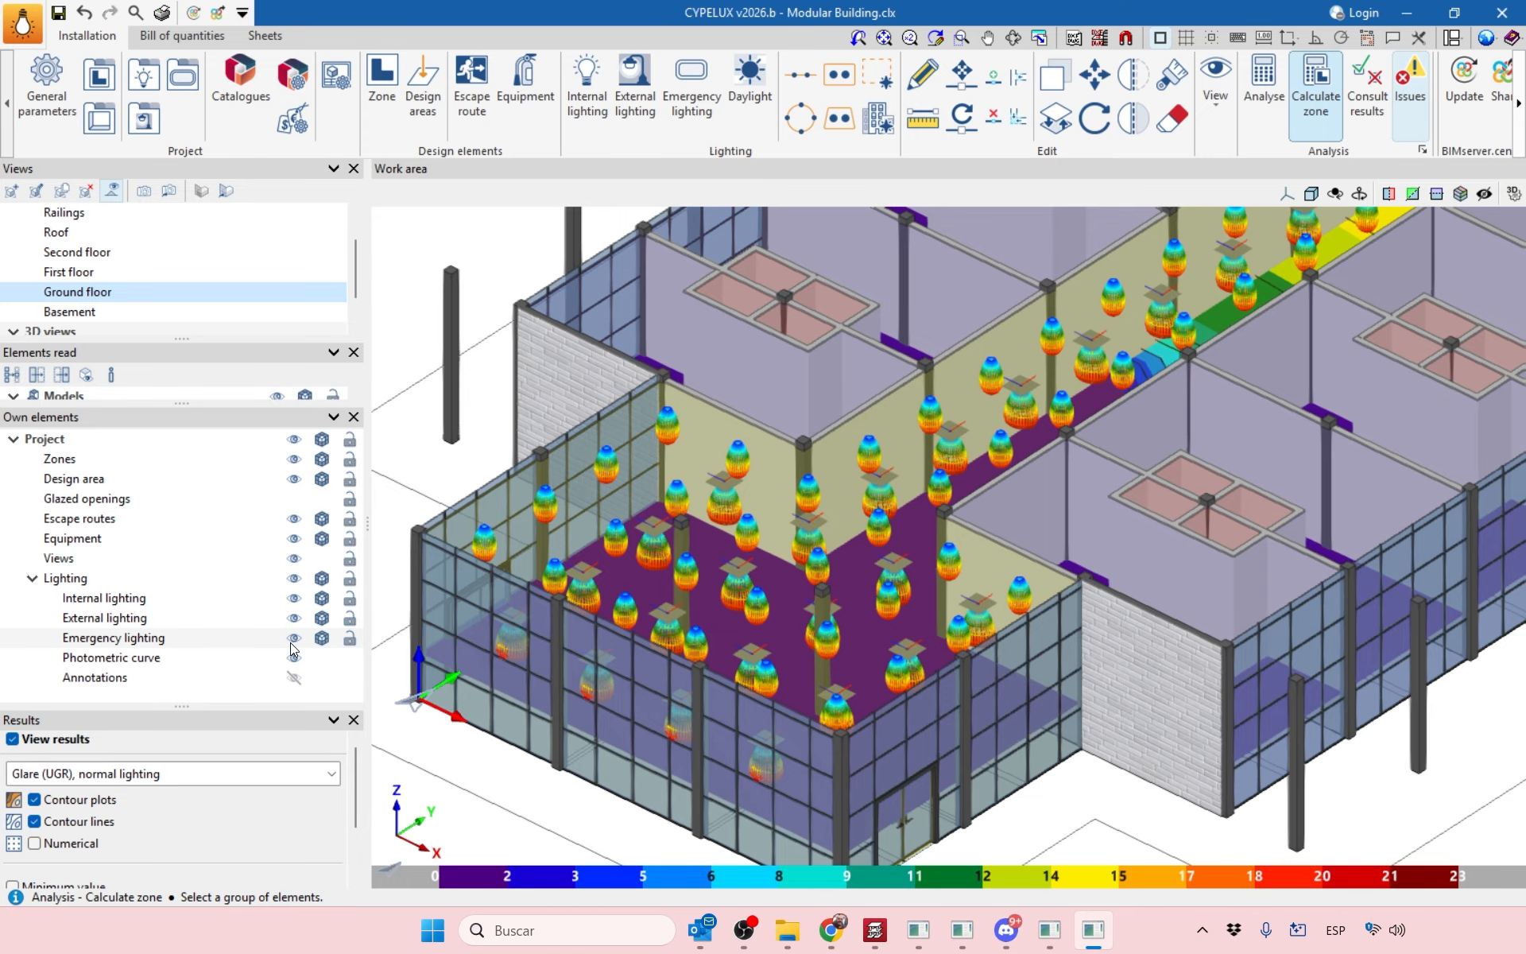
click(293, 617)
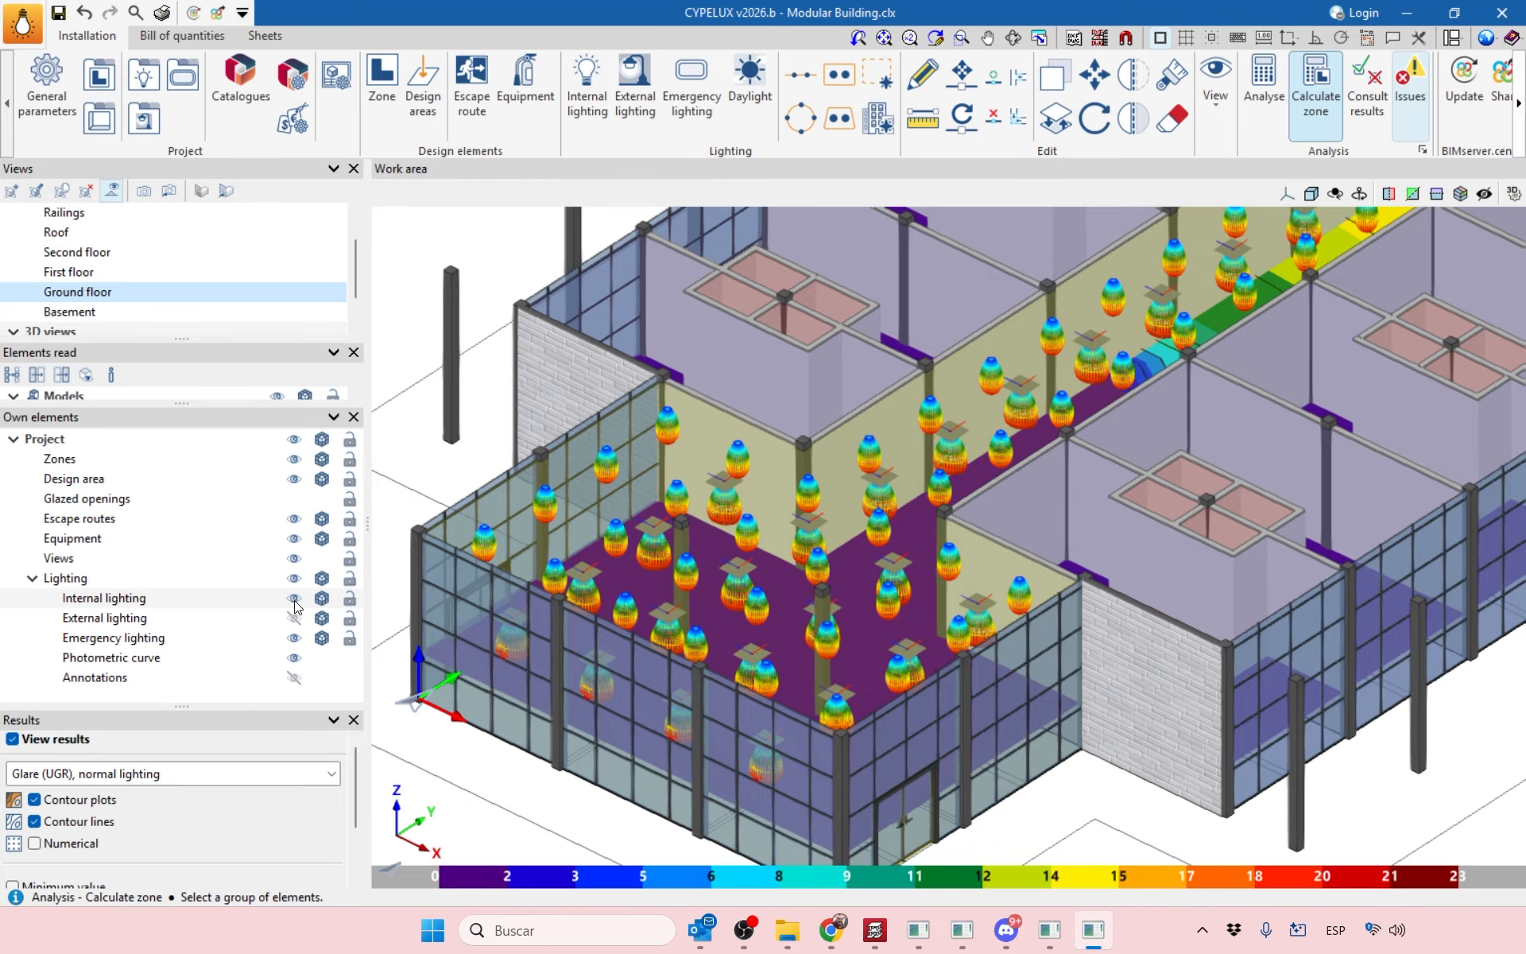
click(294, 600)
scroll(839, 606, up, 3)
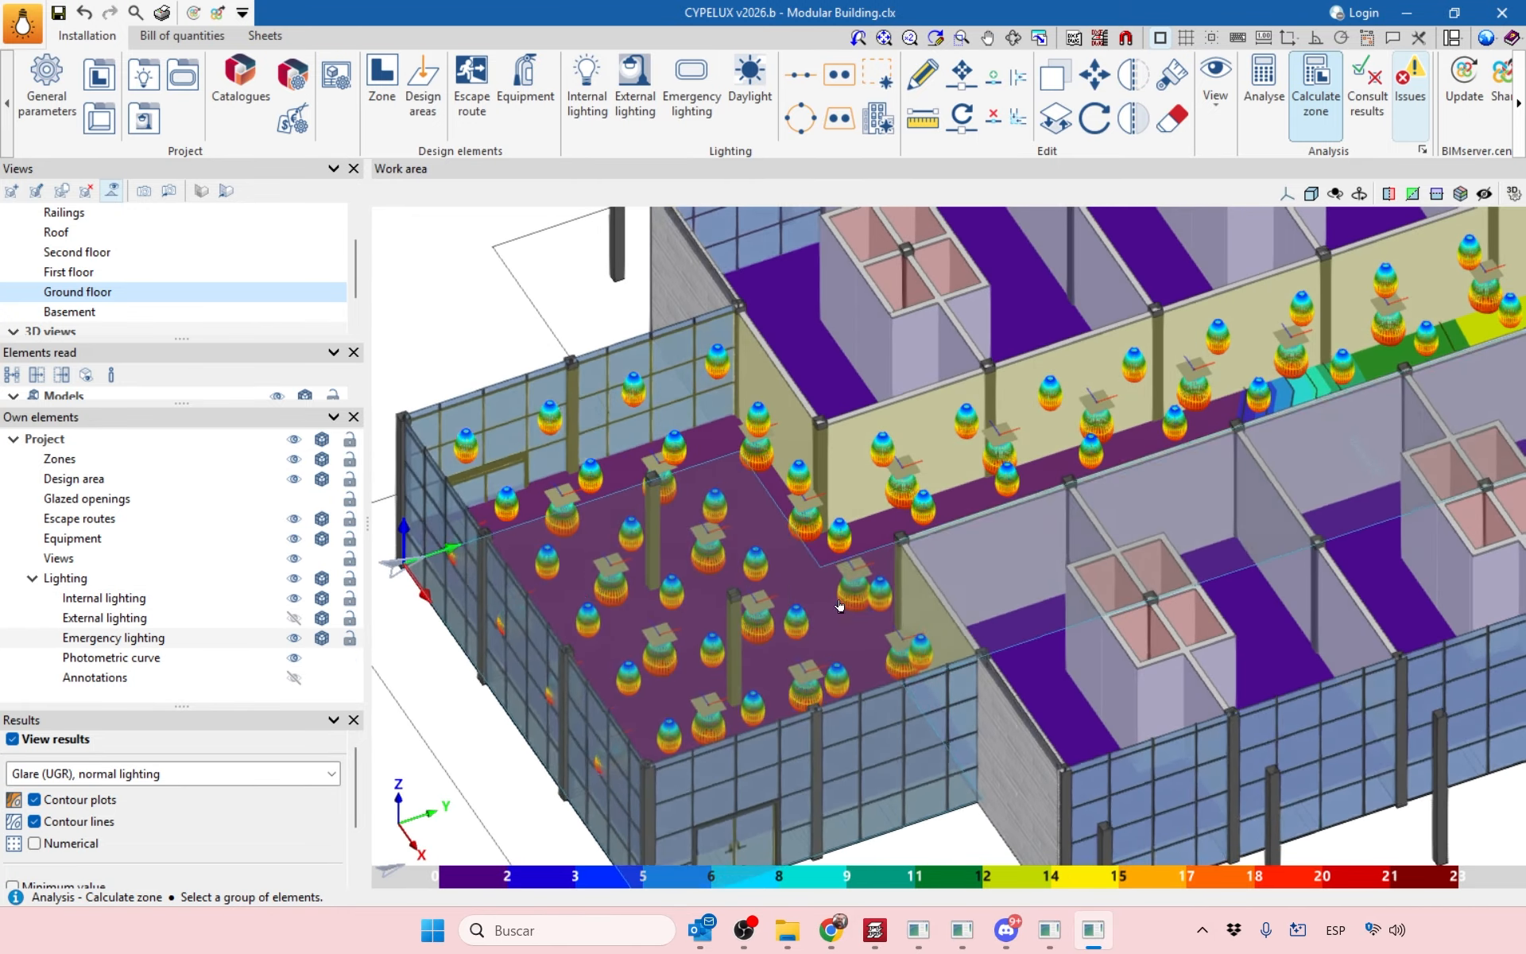
Float the Results panel over the model and enlarge it so all options show.
drag(172, 705, 198, 628)
drag(328, 658, 168, 488)
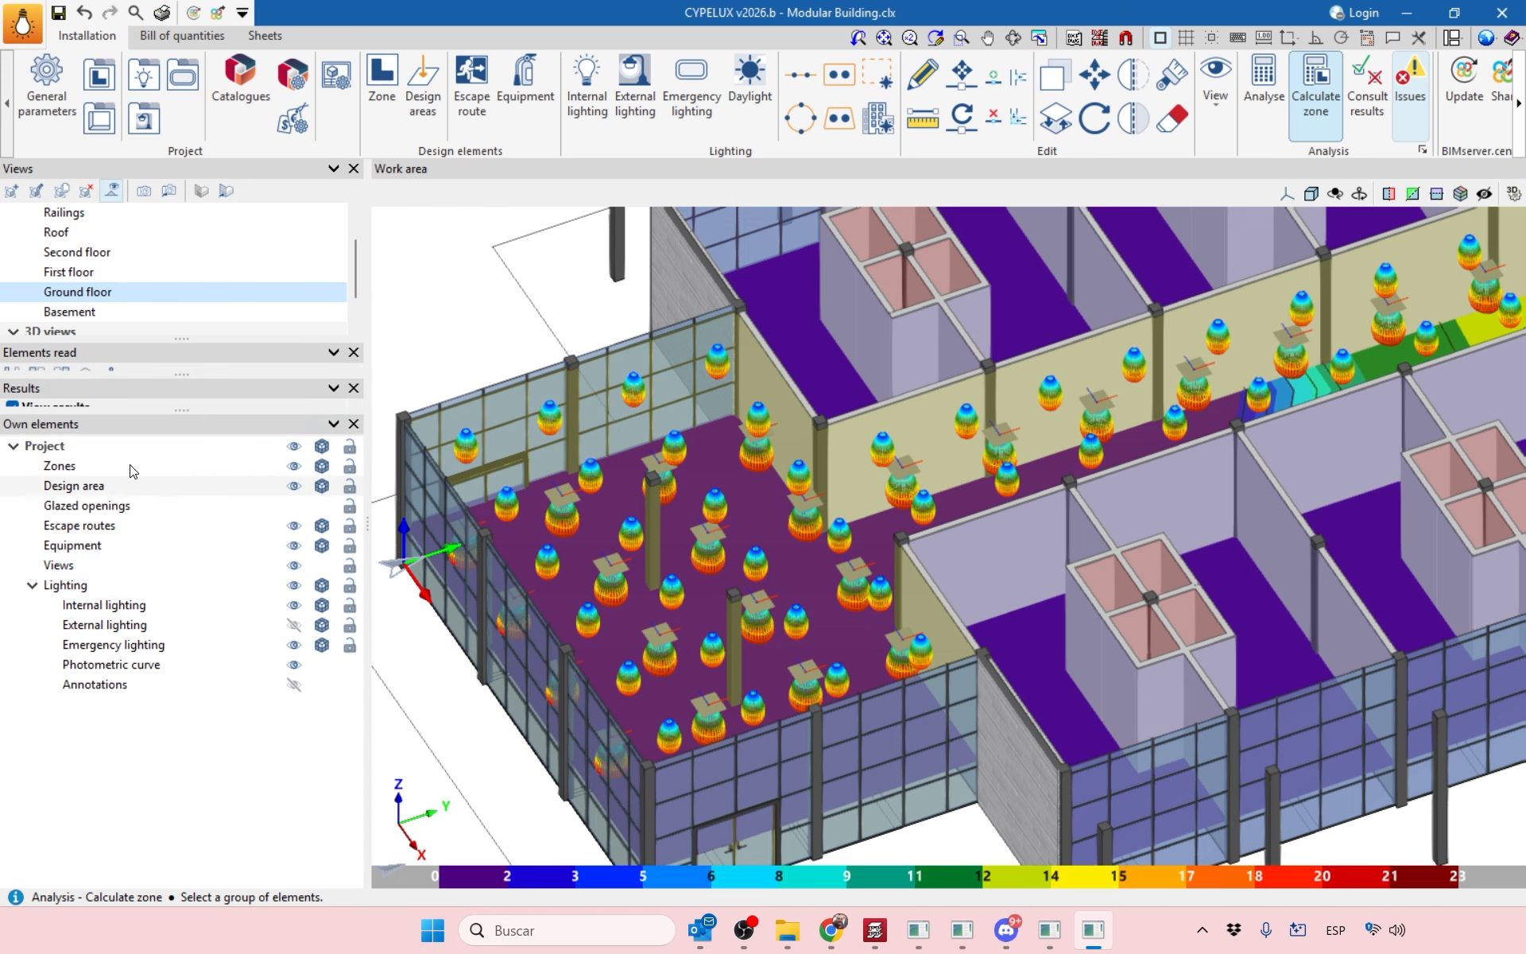
drag(133, 389, 262, 536)
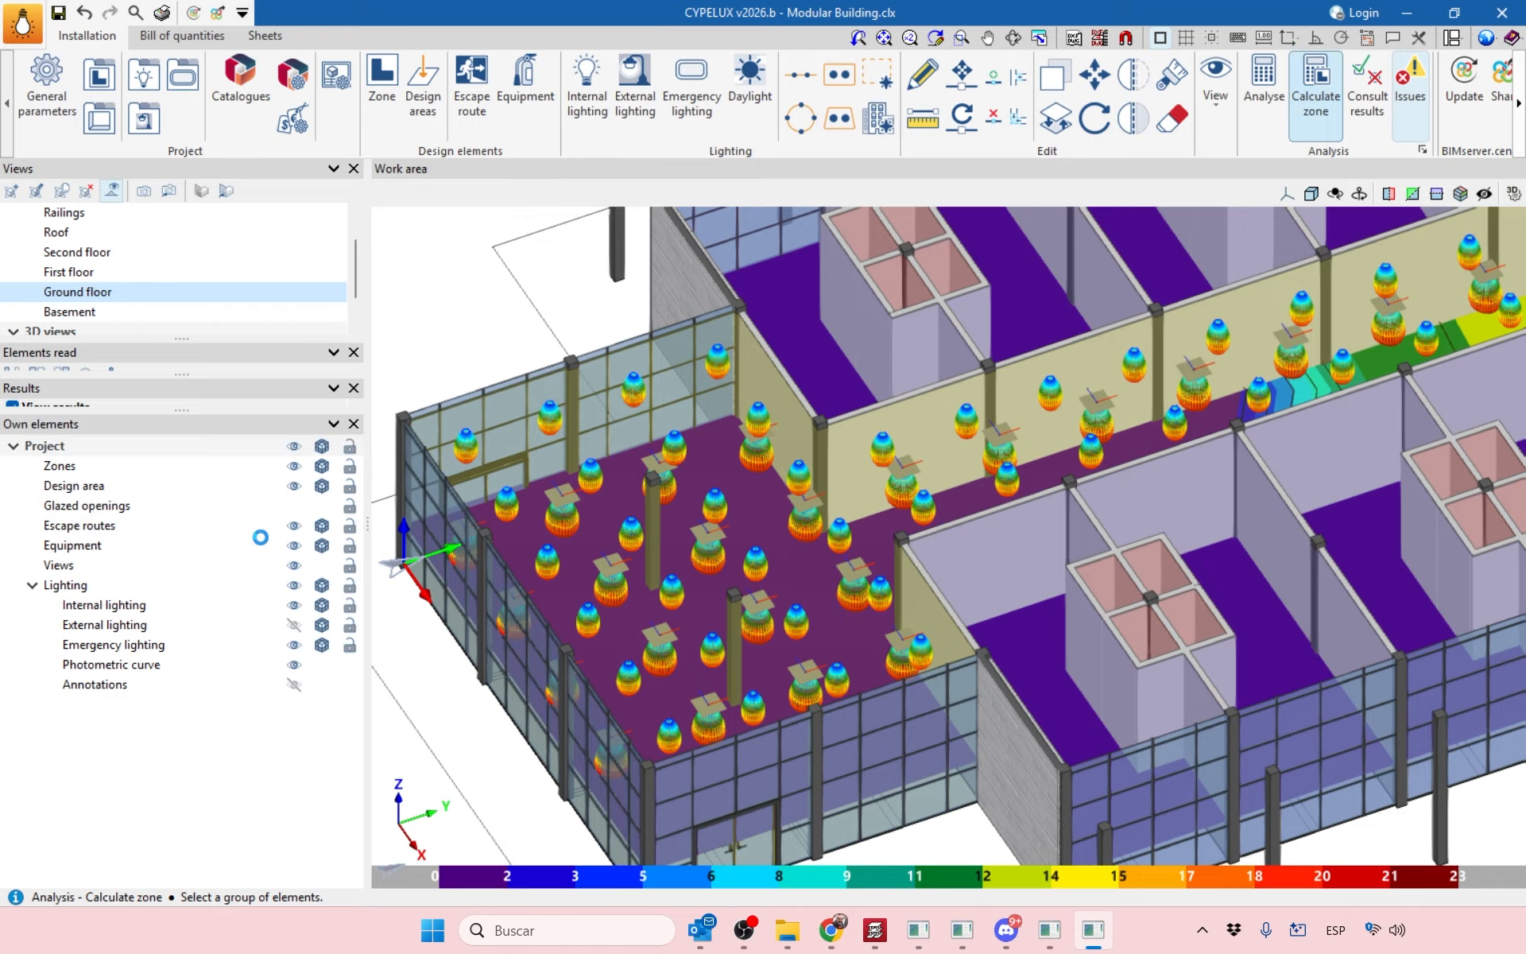
drag(369, 595, 367, 757)
drag(416, 563, 337, 319)
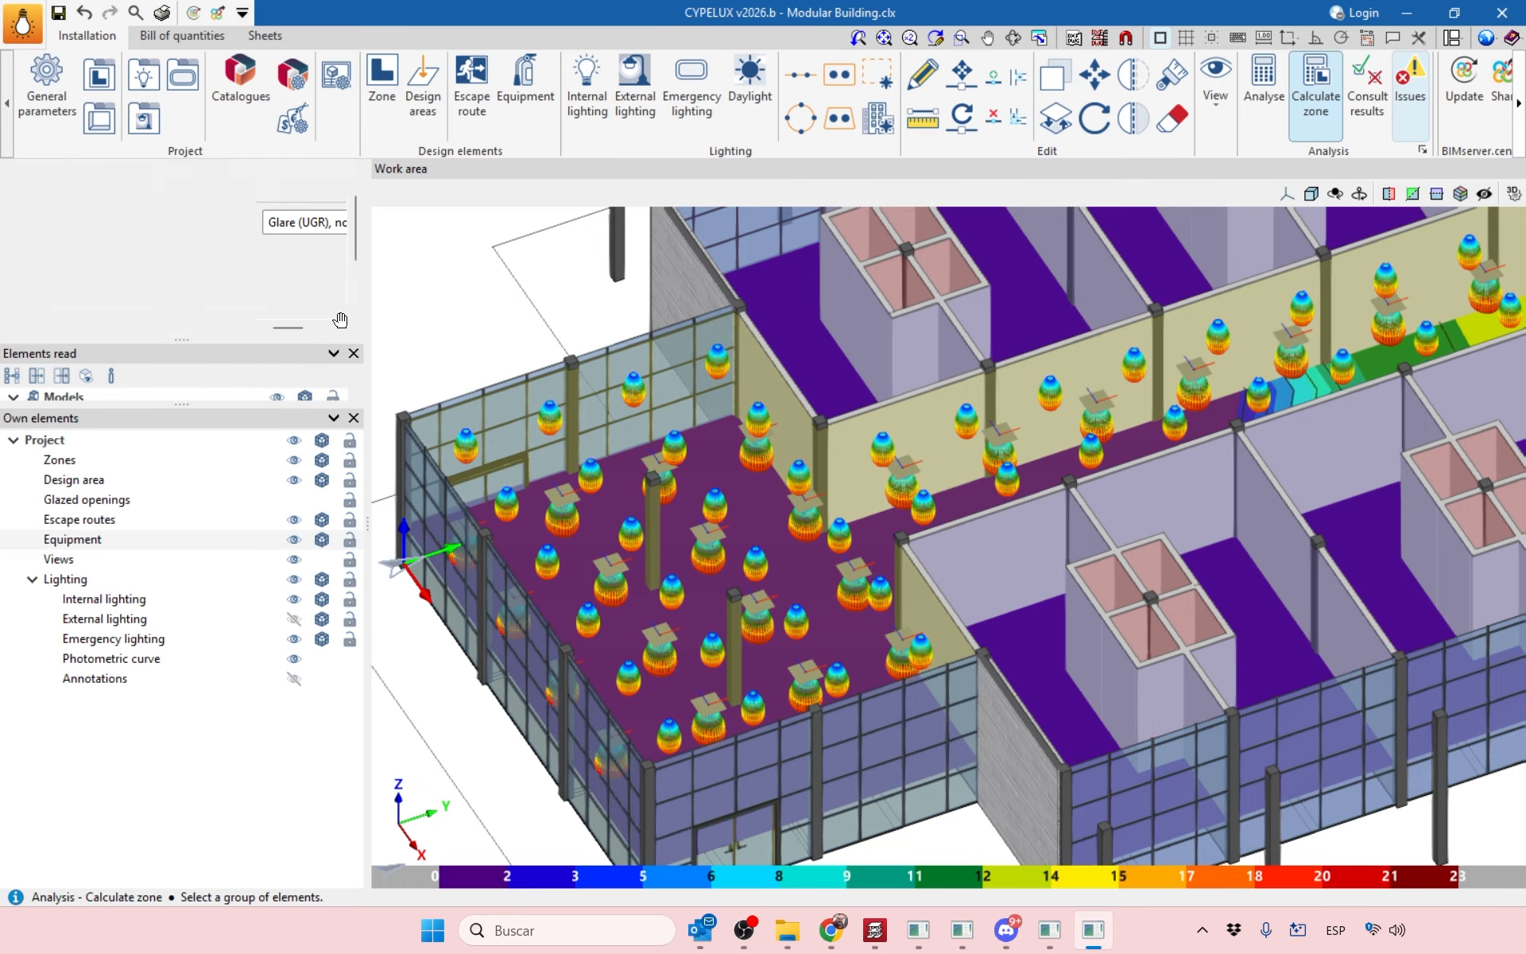
drag(296, 185, 418, 393)
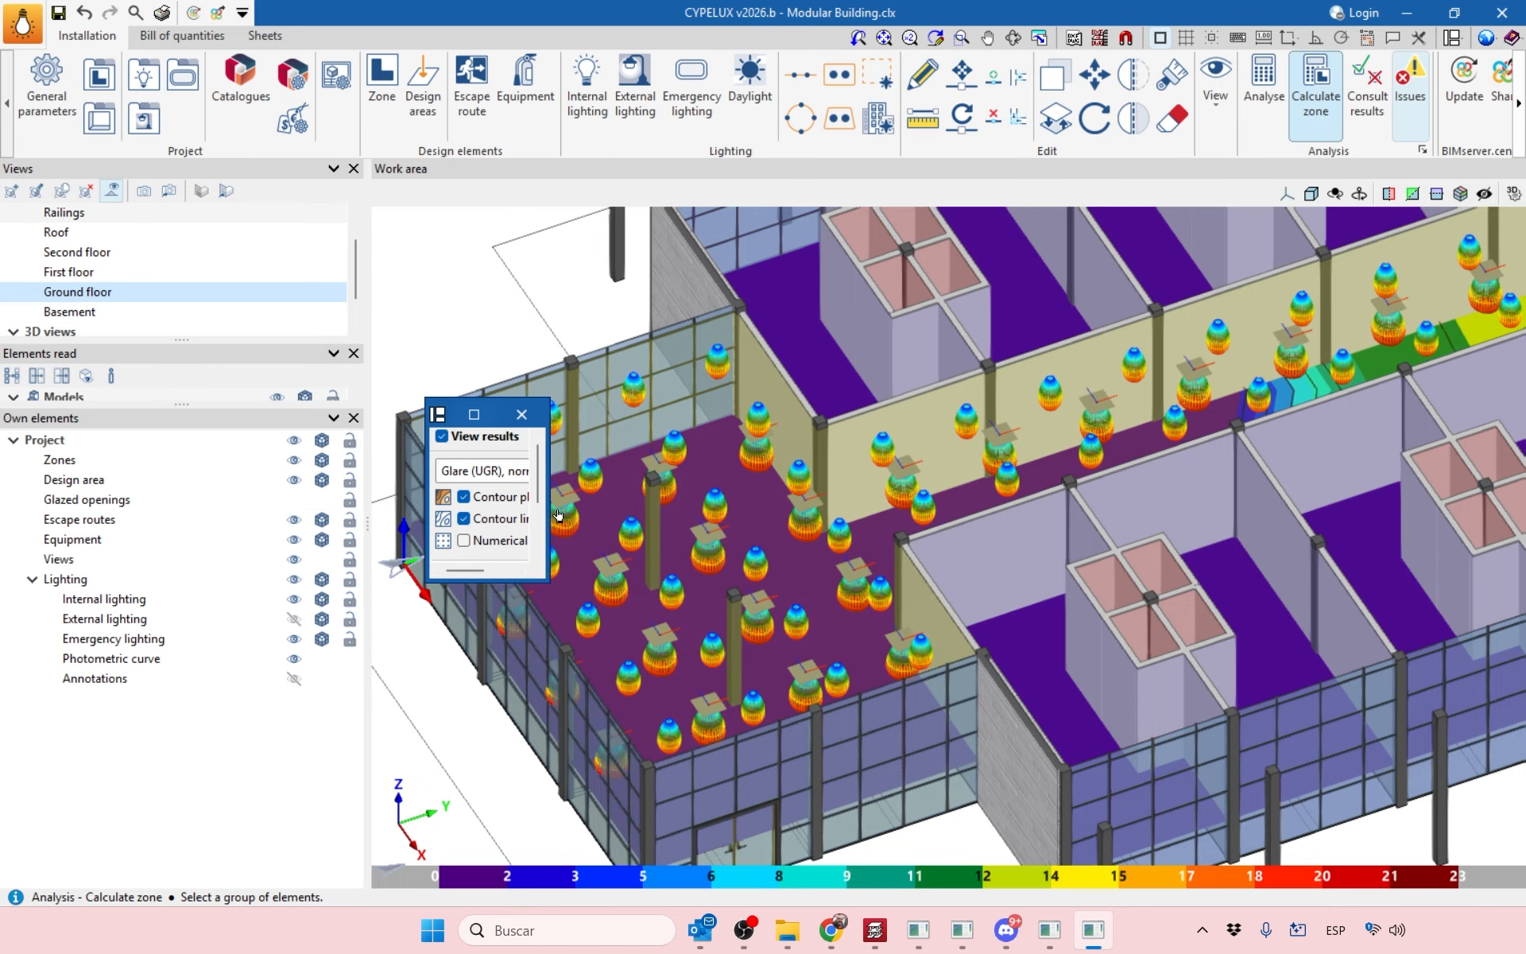
drag(547, 530, 918, 531)
drag(605, 582, 604, 768)
drag(594, 420, 503, 299)
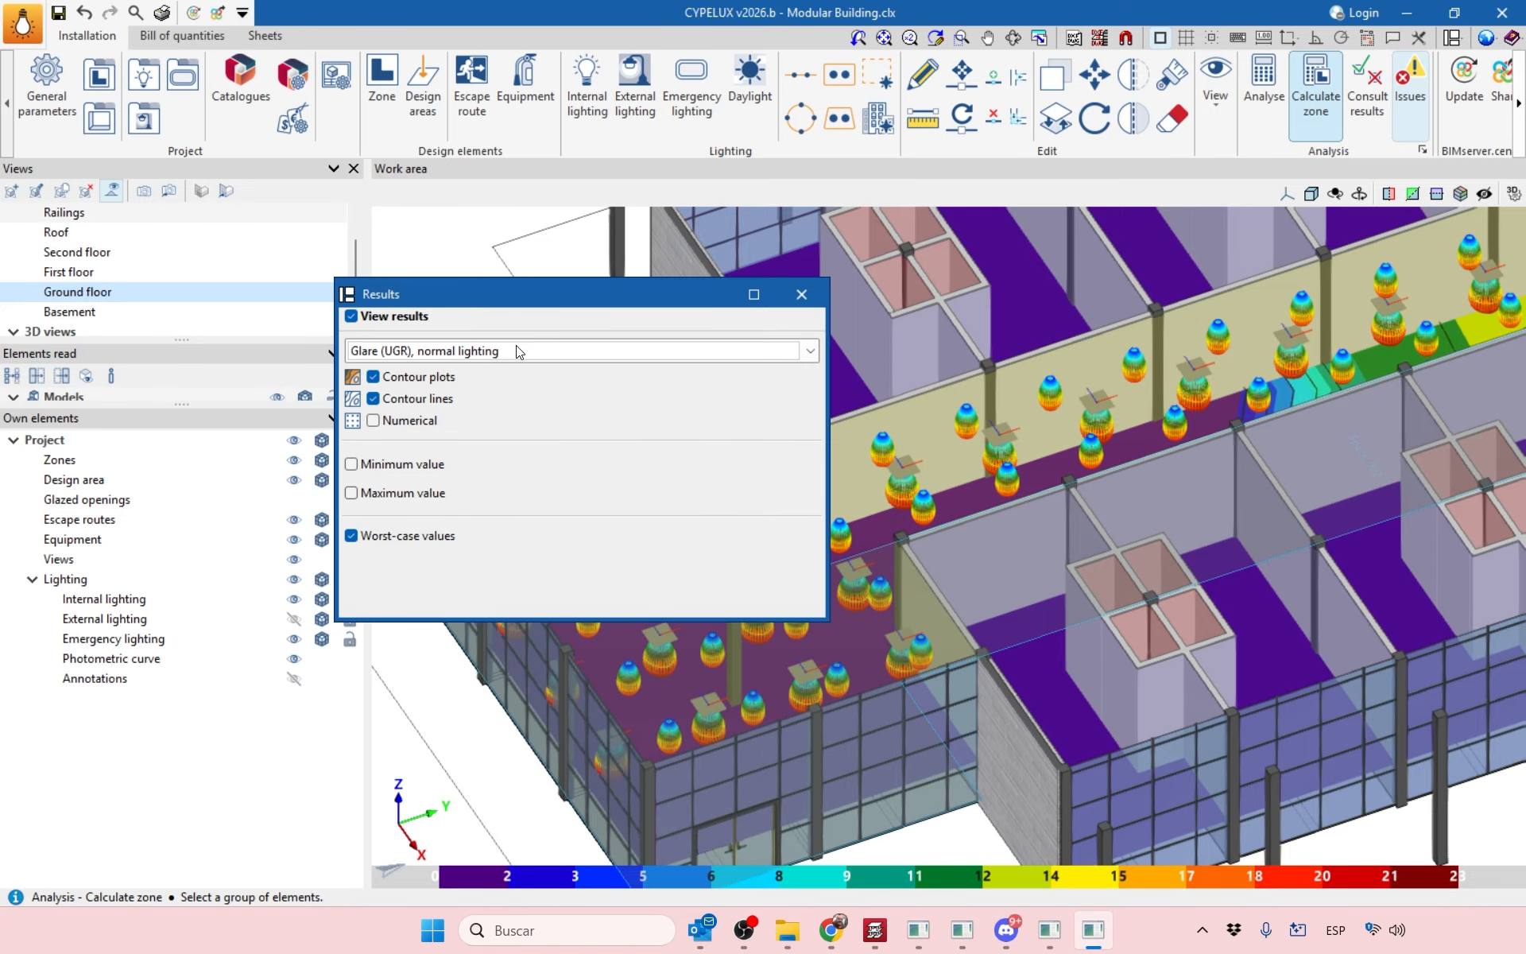
Keep Glare (UGR) as the result type and close the results display options.
click(518, 350)
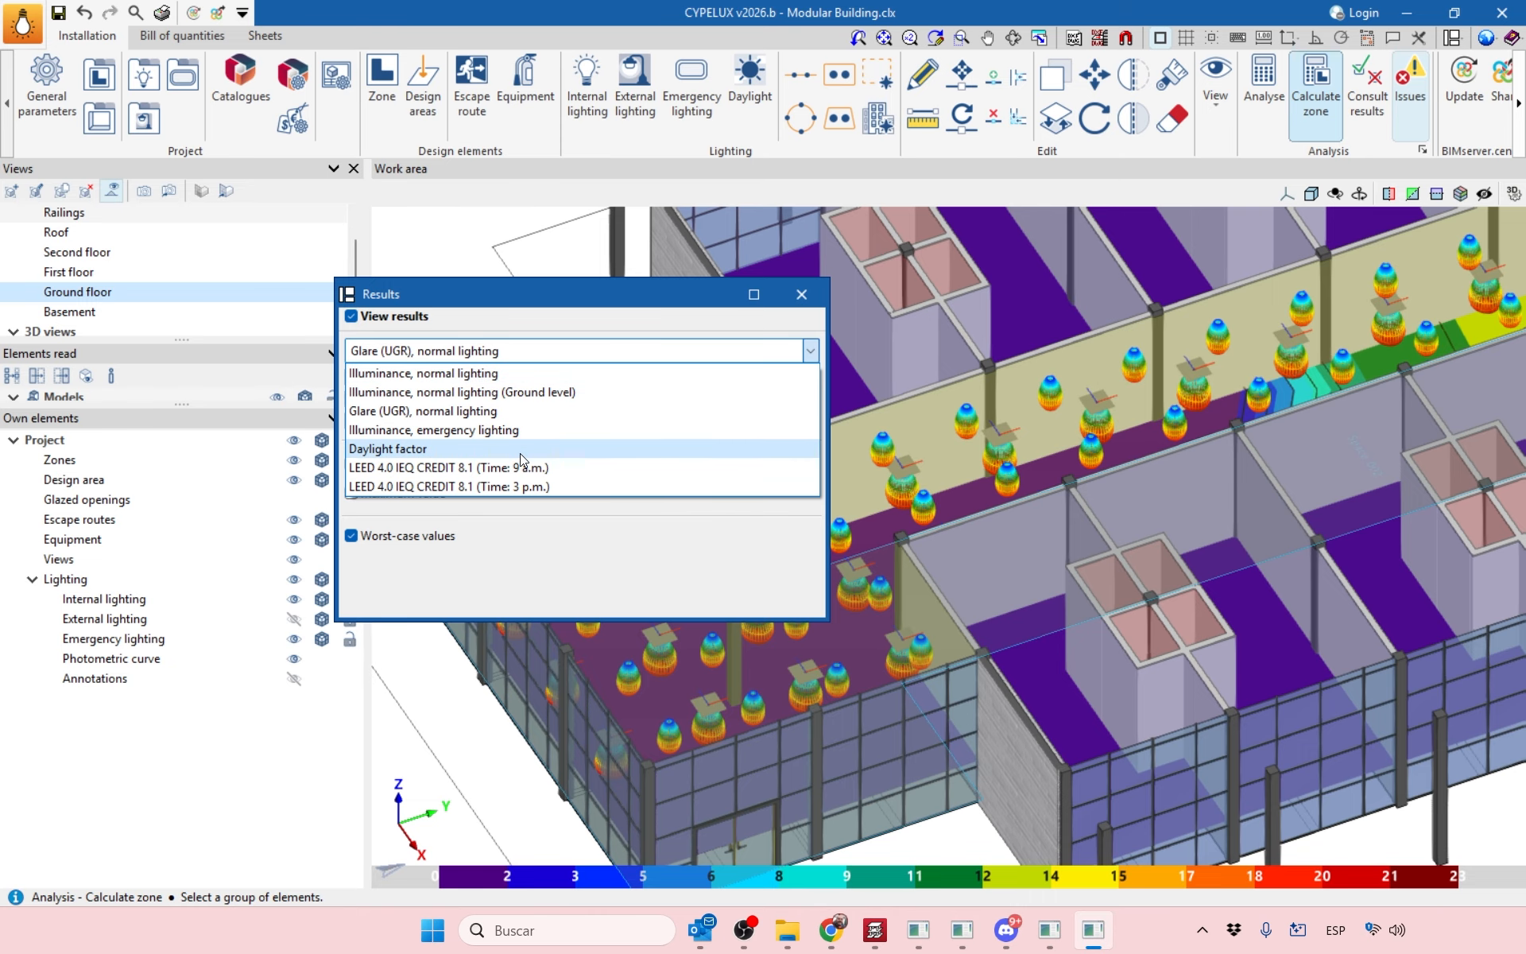
click(458, 411)
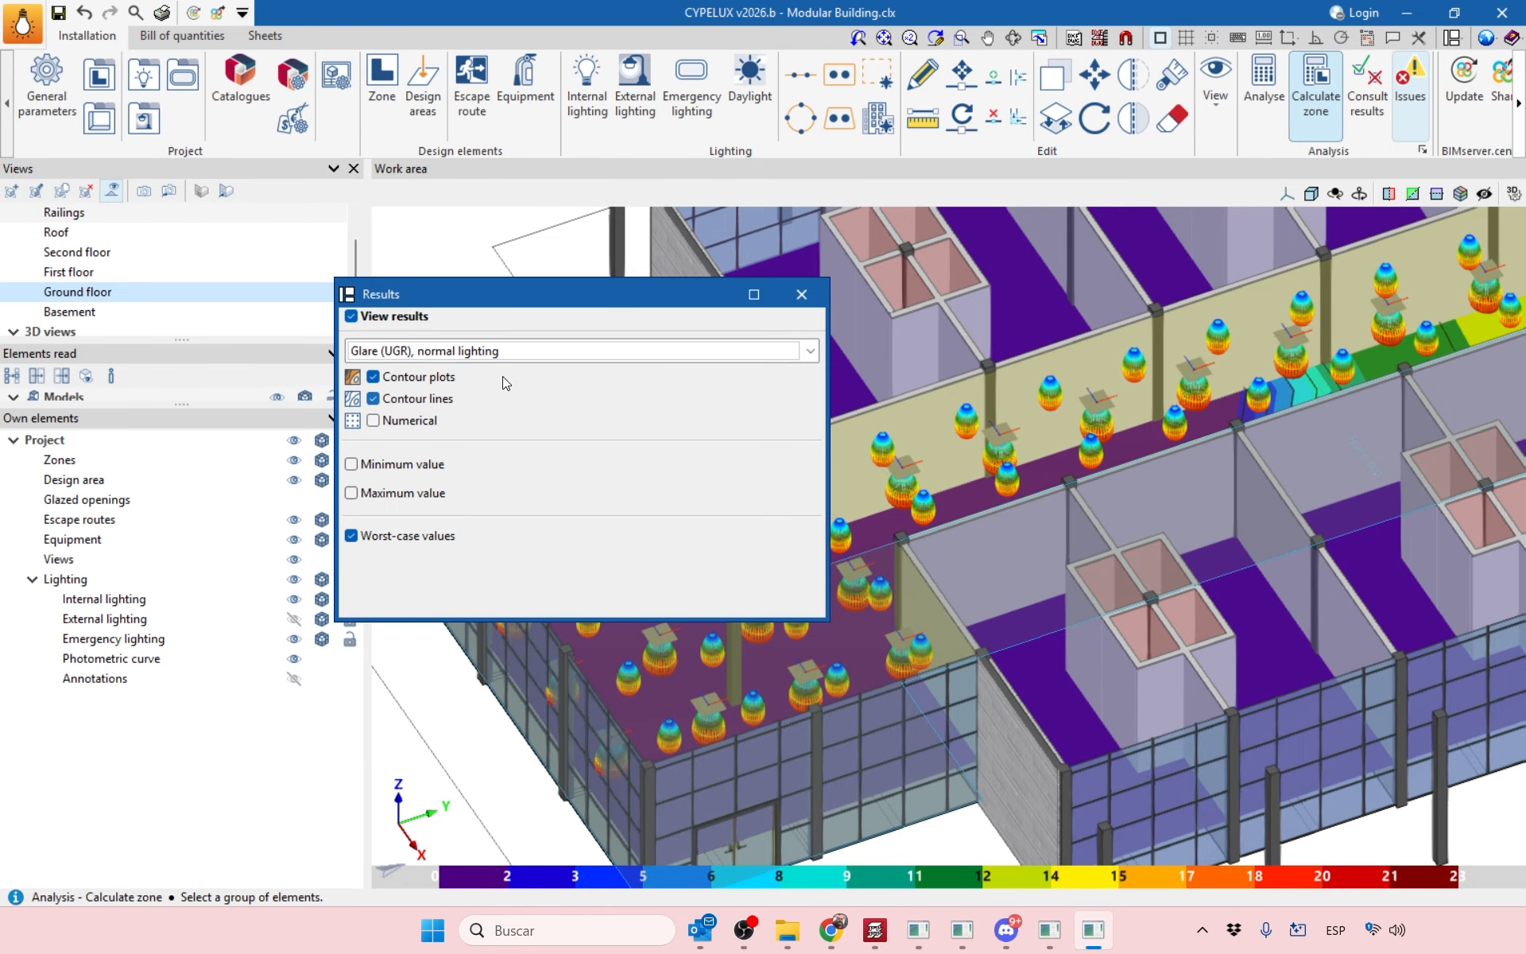
click(801, 294)
scroll(859, 614, up, 2)
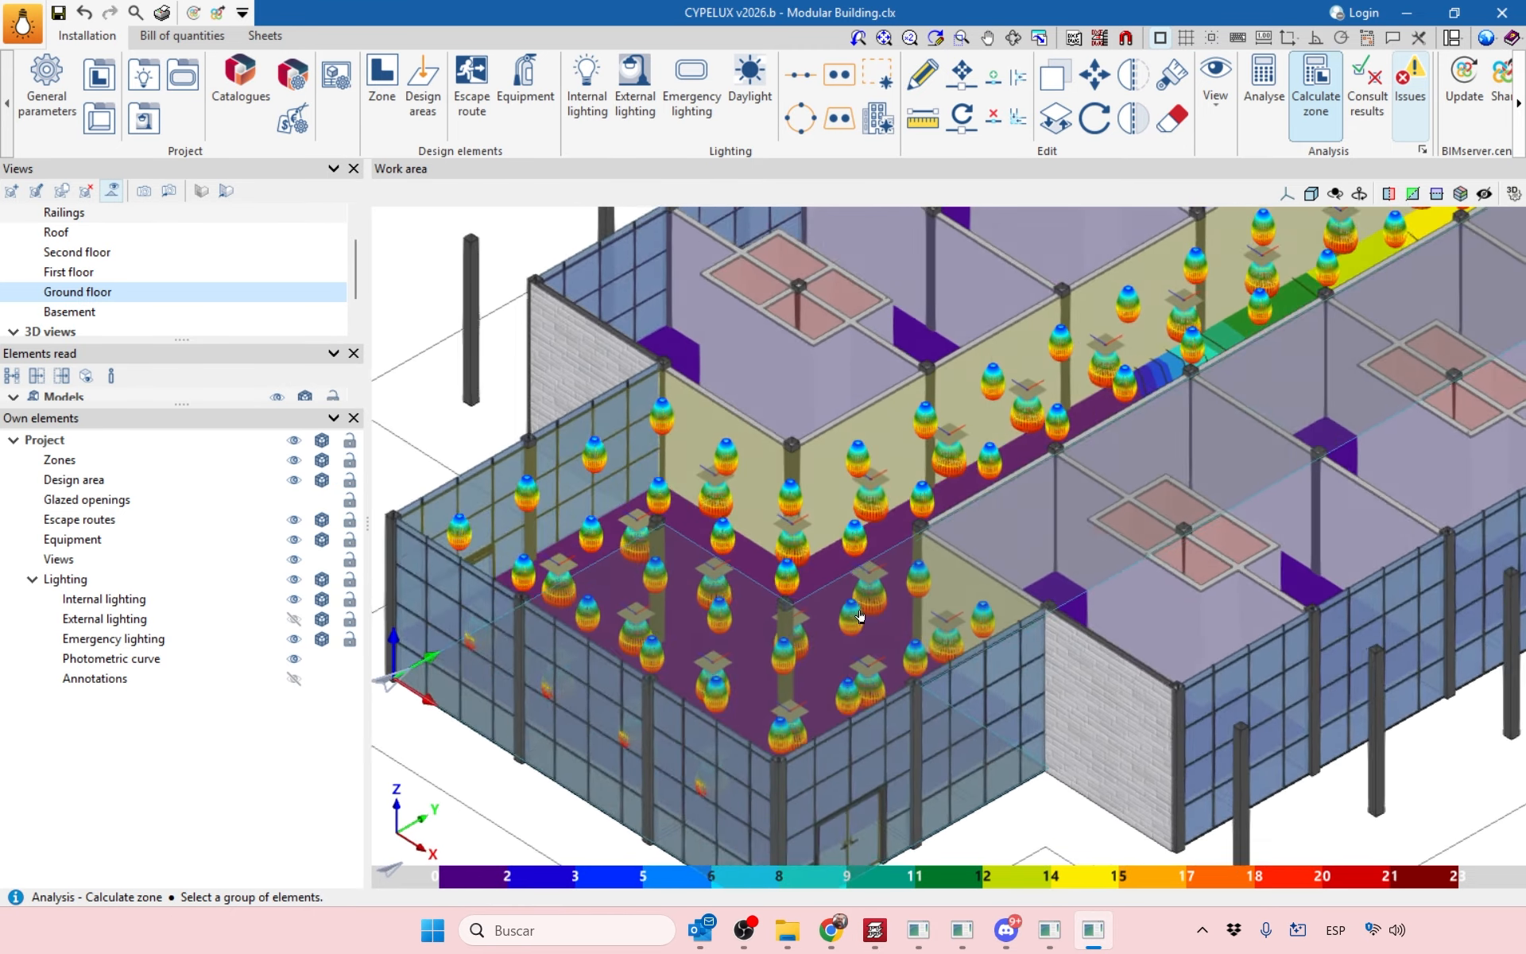
Reorient the 3D view of the building and rerun Analyse to recalculate the glare (UGR) contours.
scroll(860, 615, down, 3)
shift+middle_drag(890, 597, 898, 636)
scroll(898, 628, up, 3)
middle_drag(1153, 445, 1302, 650)
scroll(964, 609, down, 2)
scroll(952, 573, down, 3)
scroll(1248, 612, up, 3)
scroll(1304, 613, down, 1)
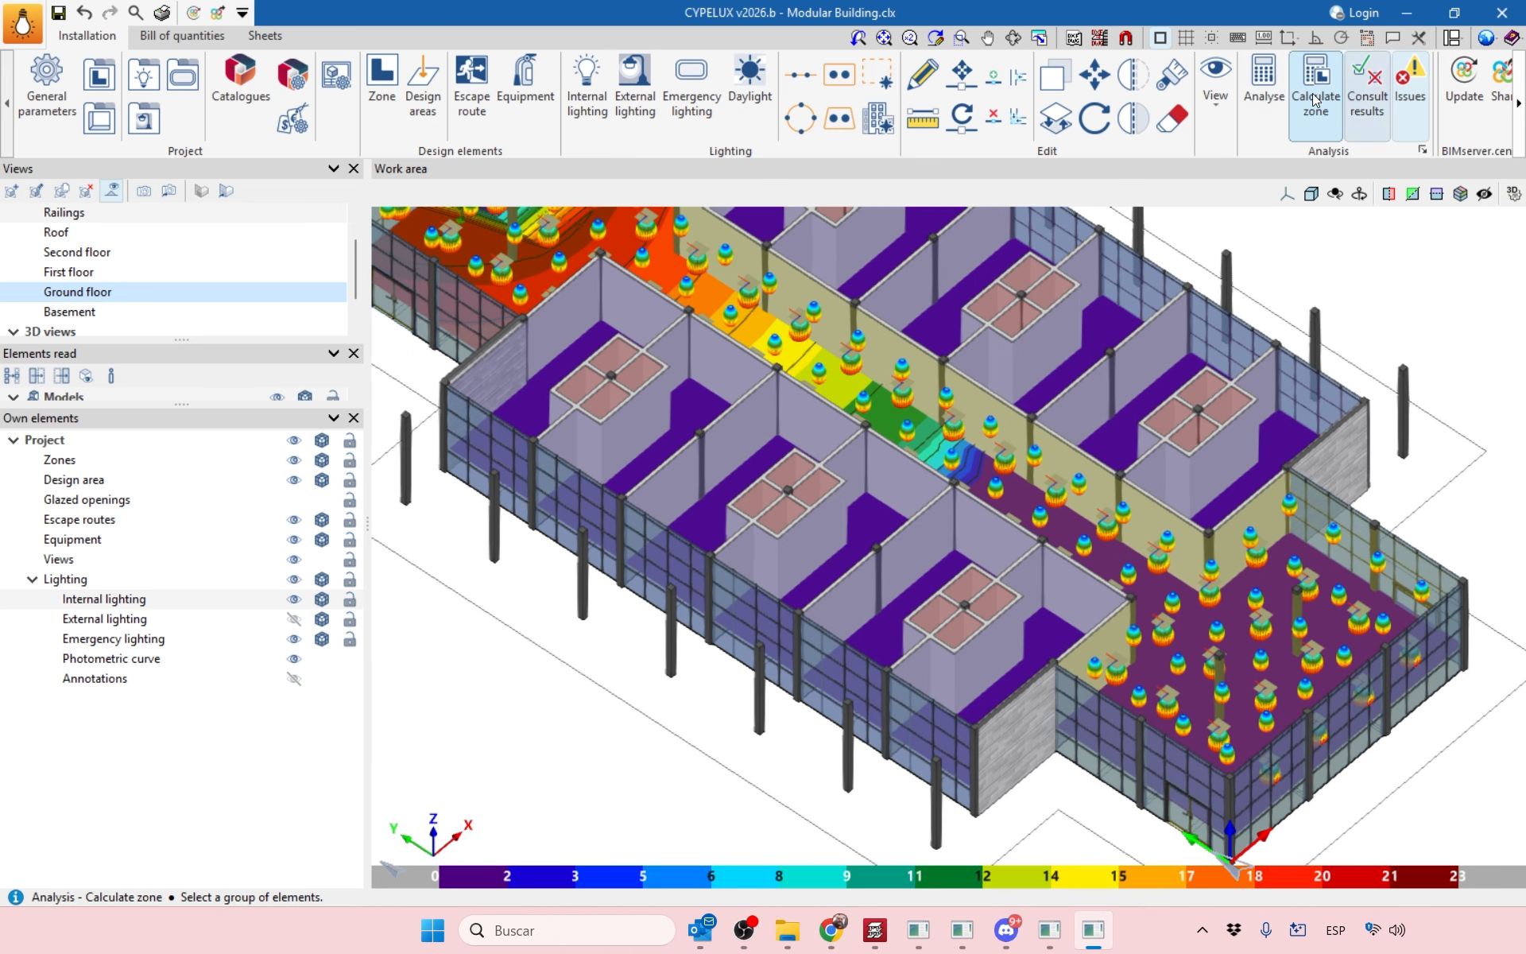
click(1264, 87)
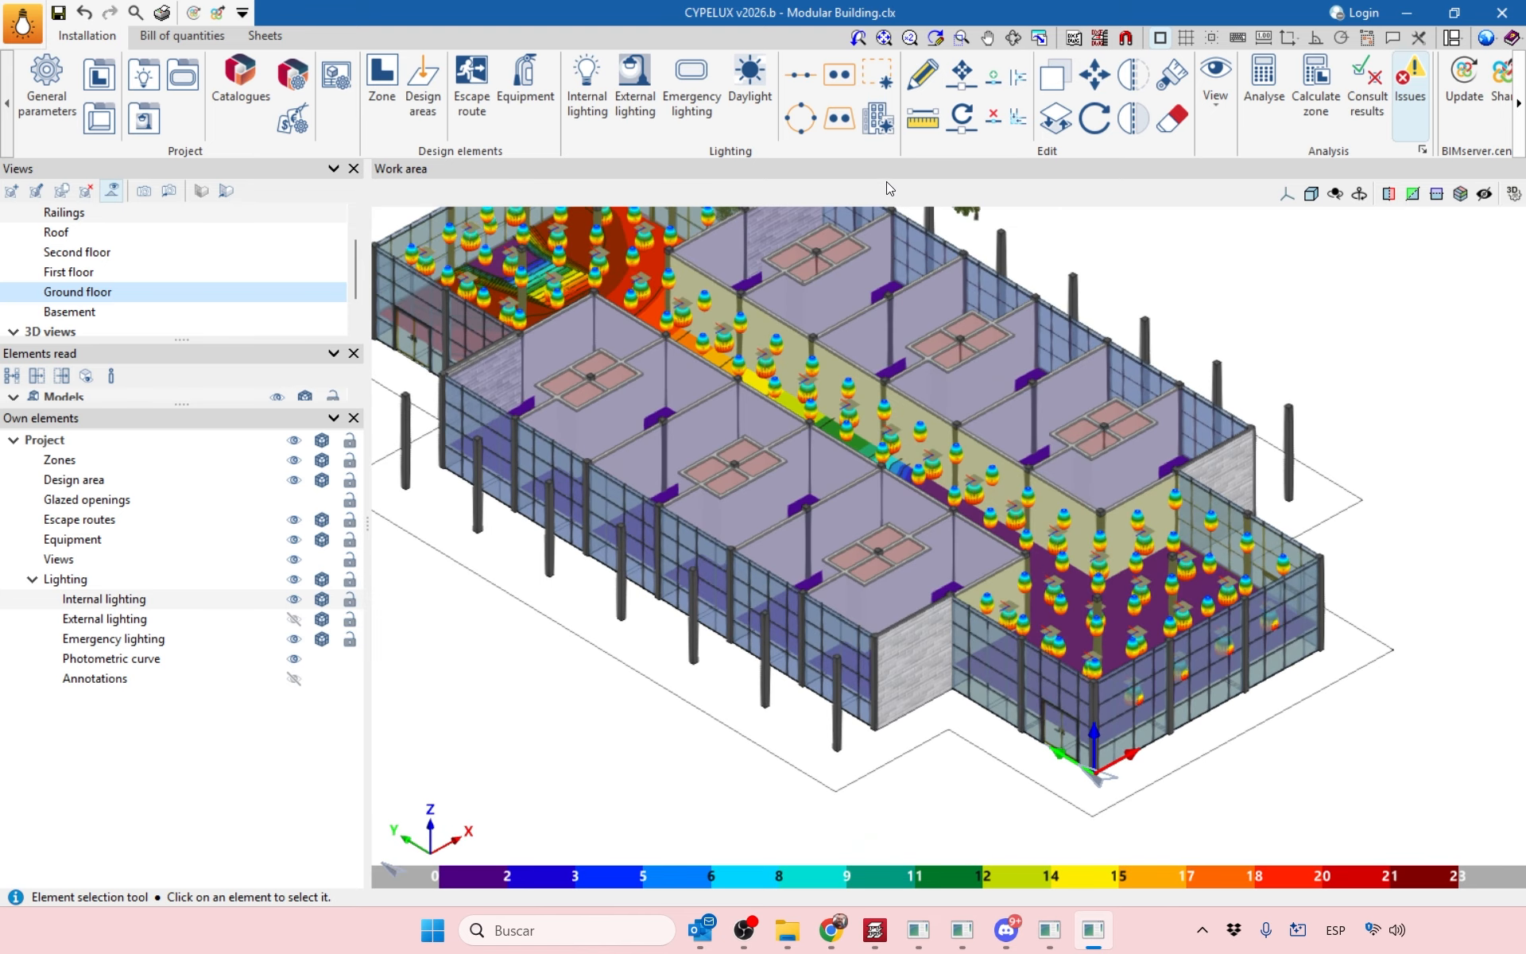
click(877, 118)
click(617, 231)
click(530, 229)
click(643, 230)
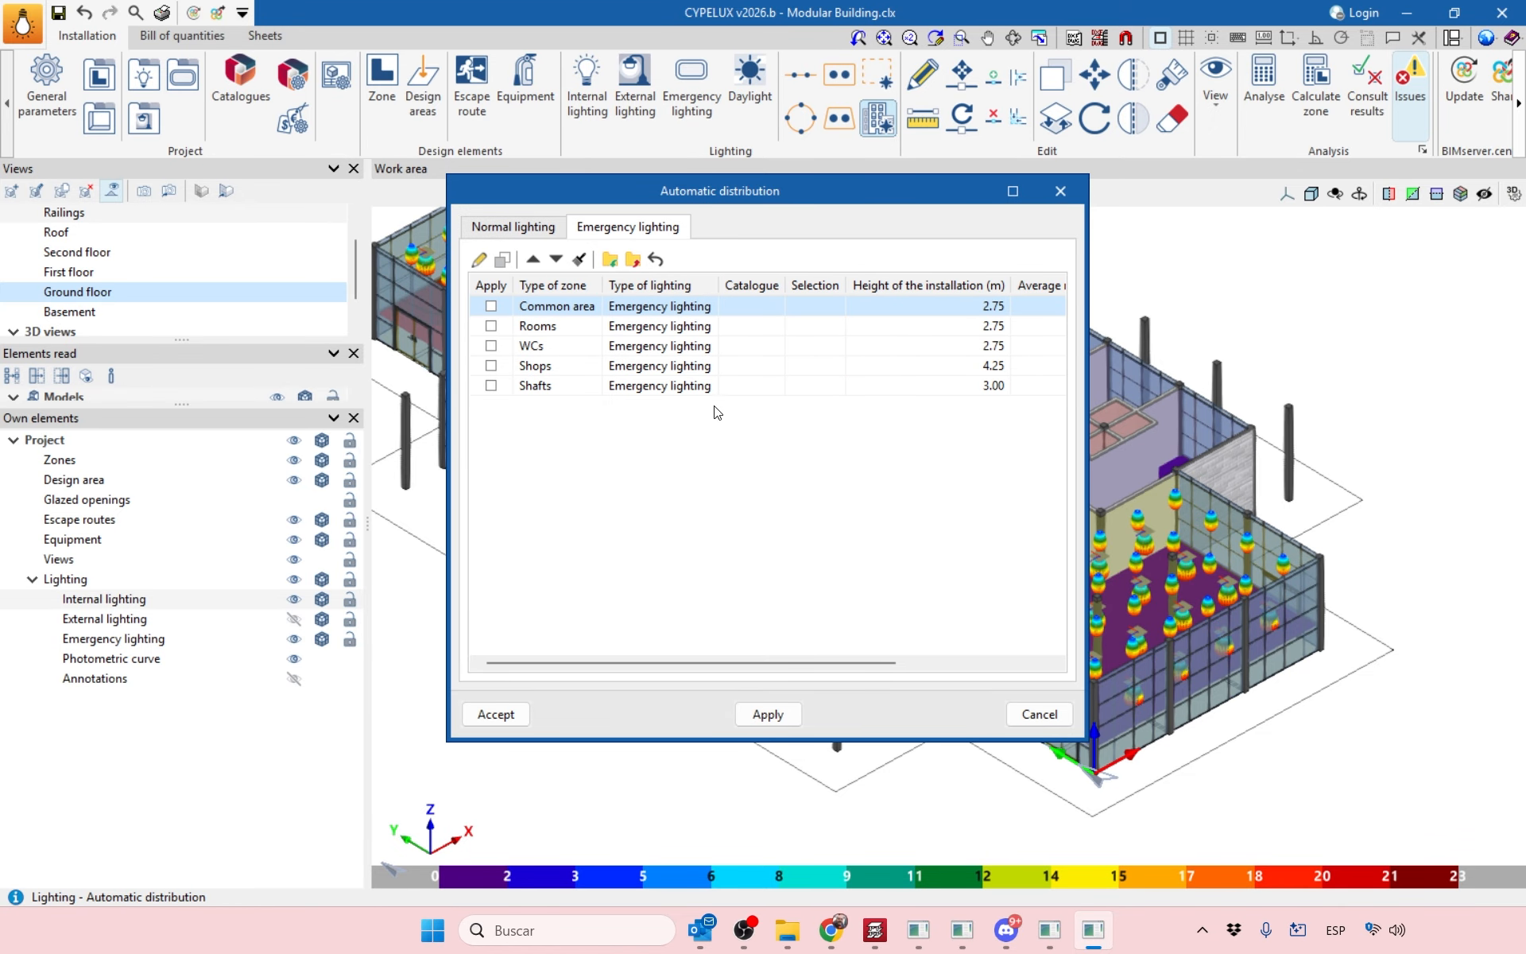
click(541, 228)
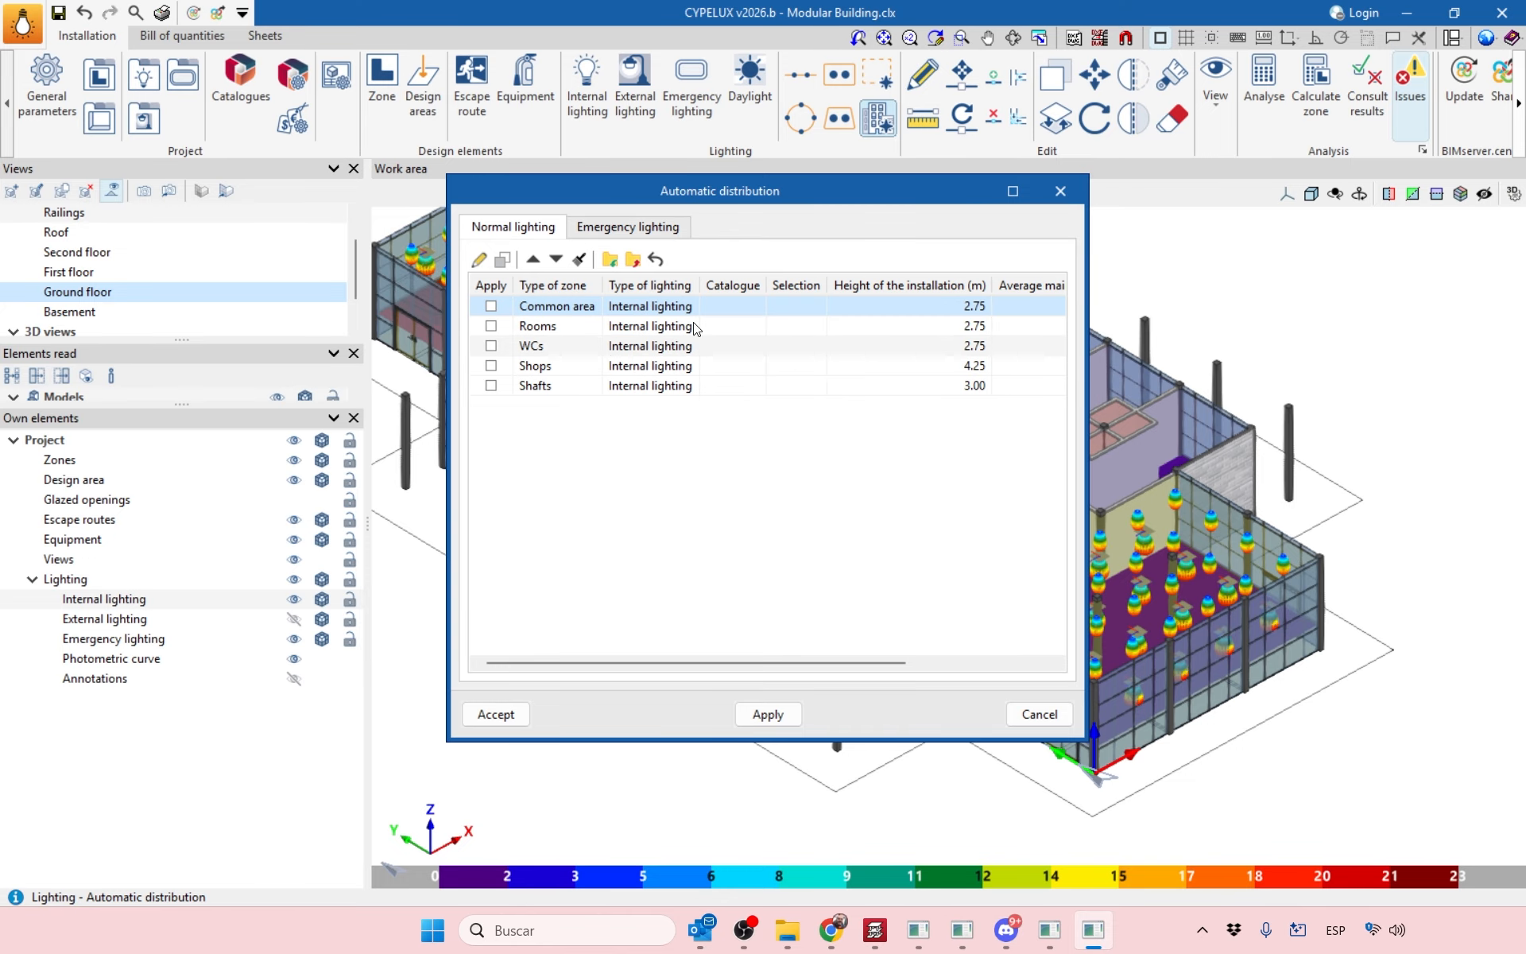
click(606, 227)
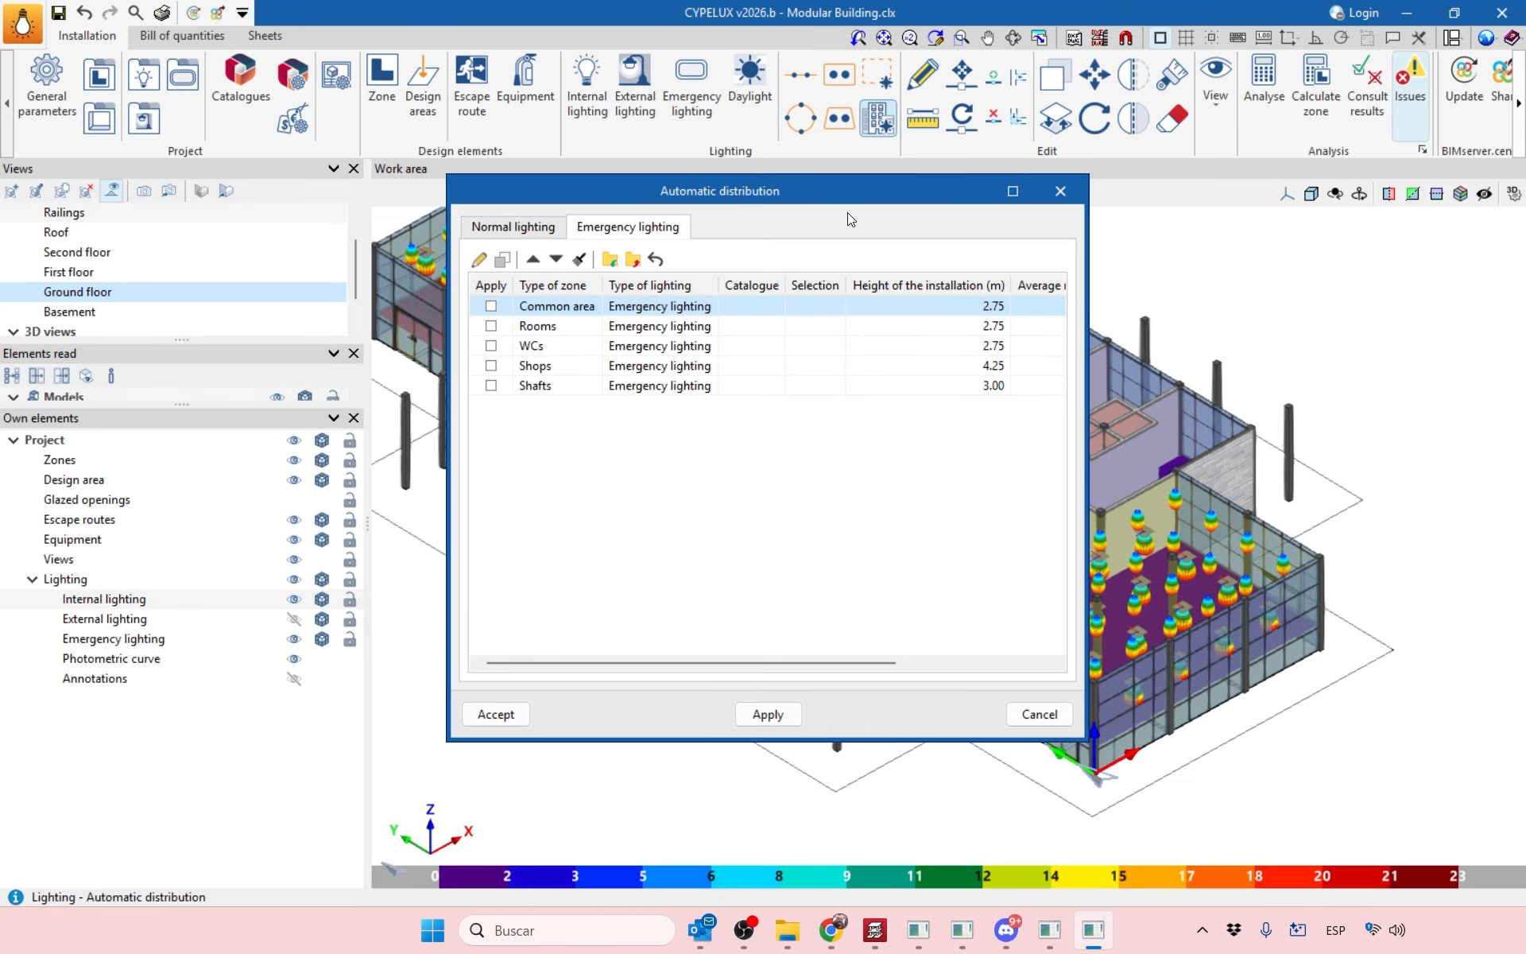
click(1061, 192)
scroll(1026, 302, up, 6)
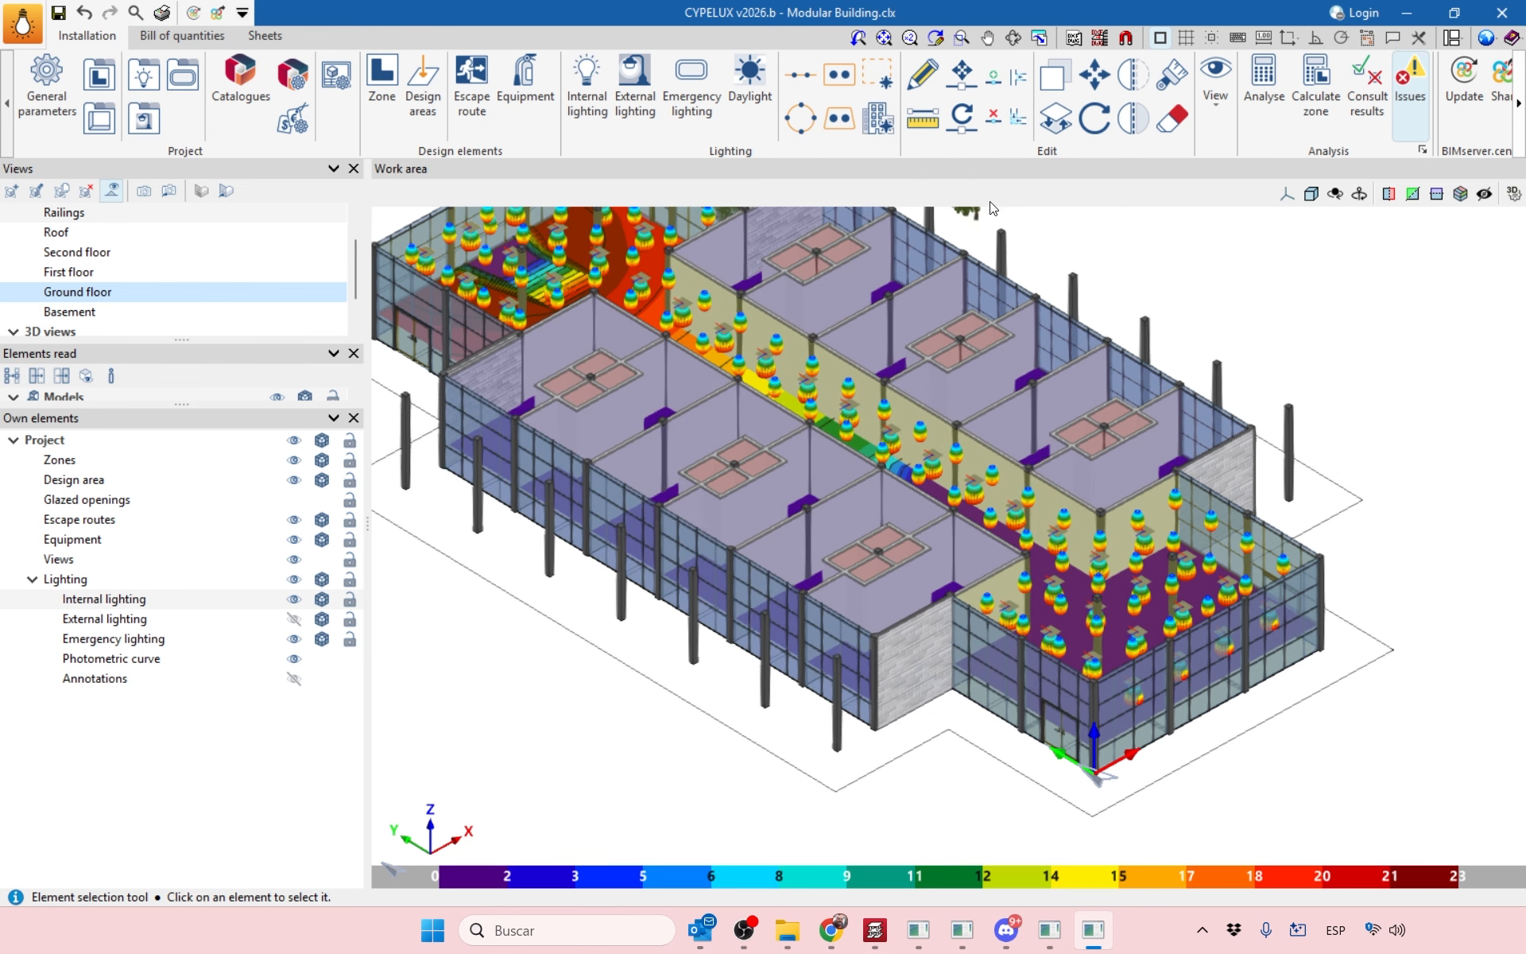
scroll(1045, 340, down, 5)
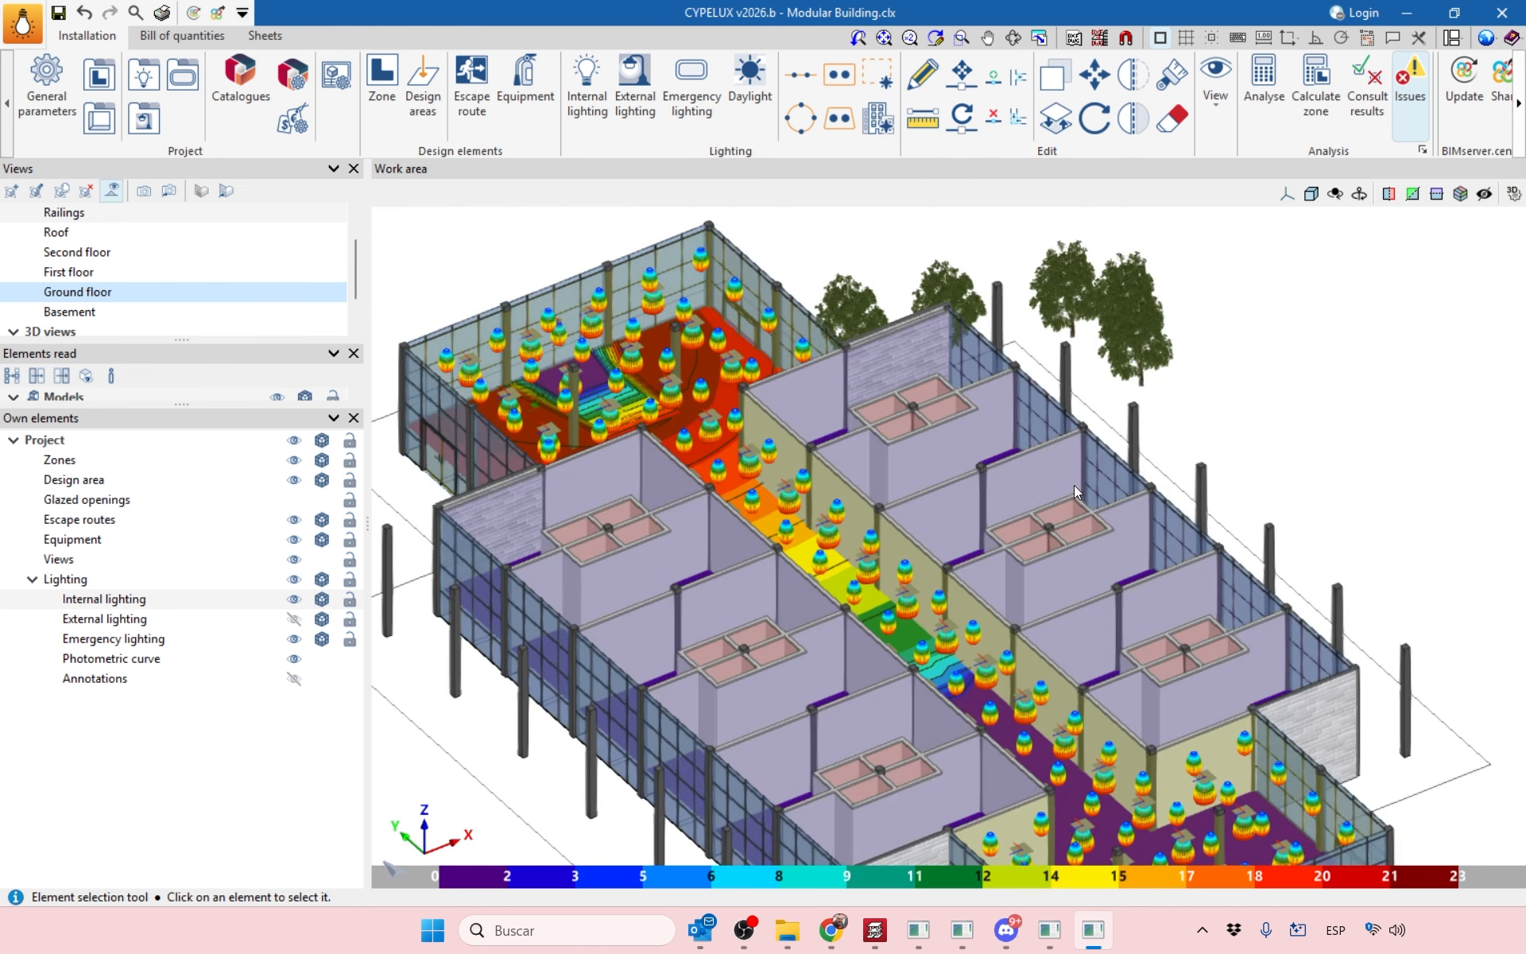
scroll(967, 332, up, 5)
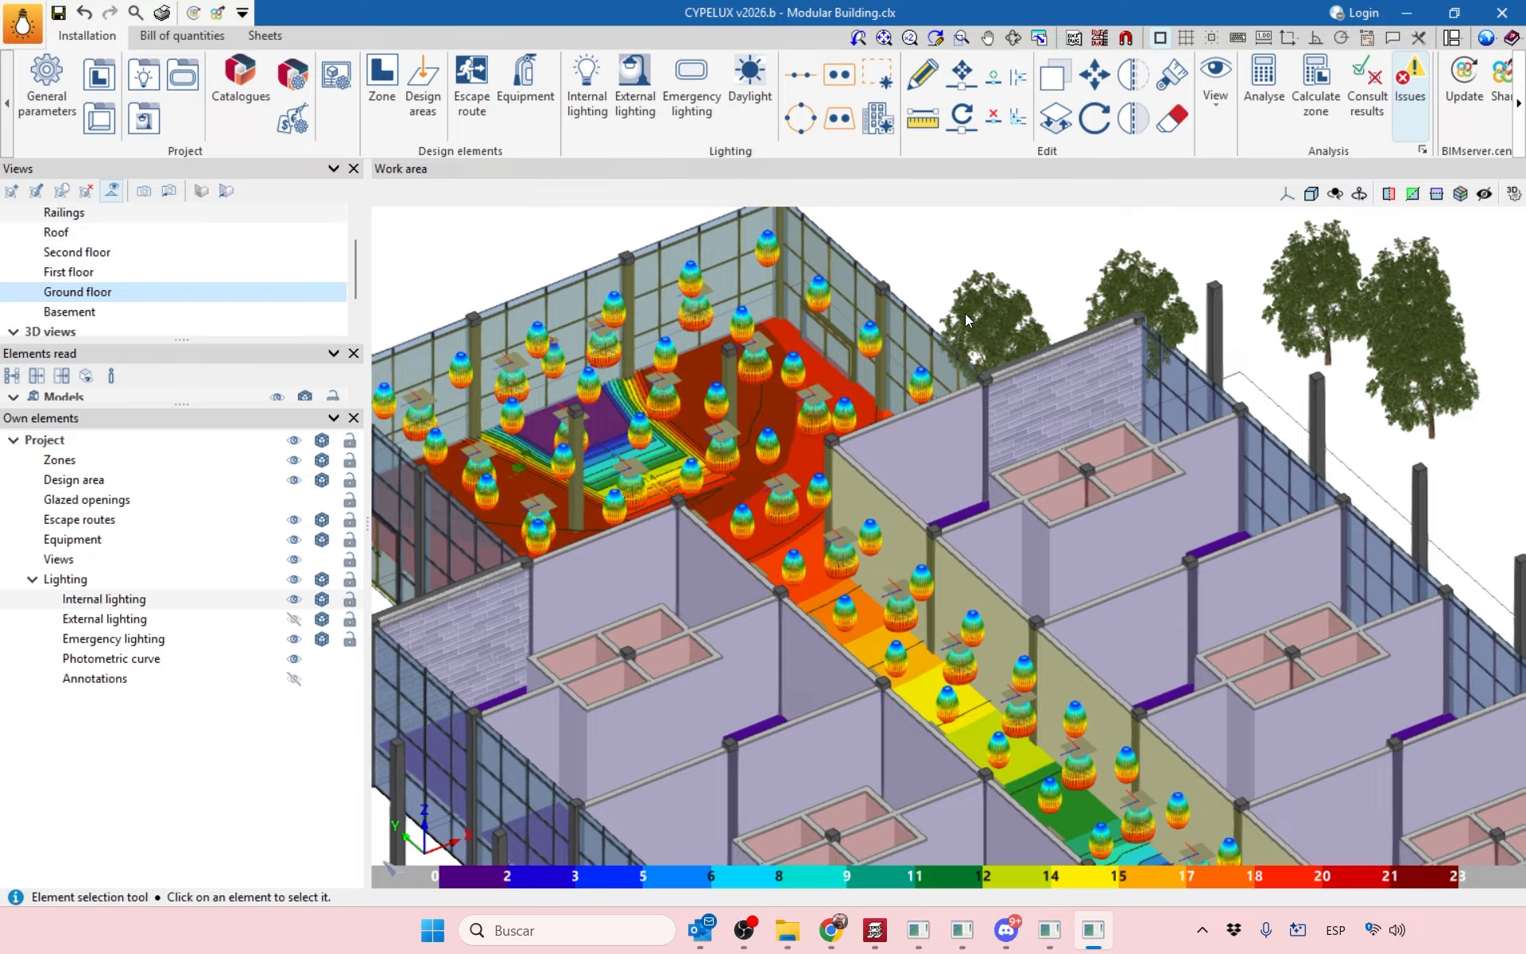
scroll(965, 313, down, 2)
shift+middle_drag(1015, 443, 864, 551)
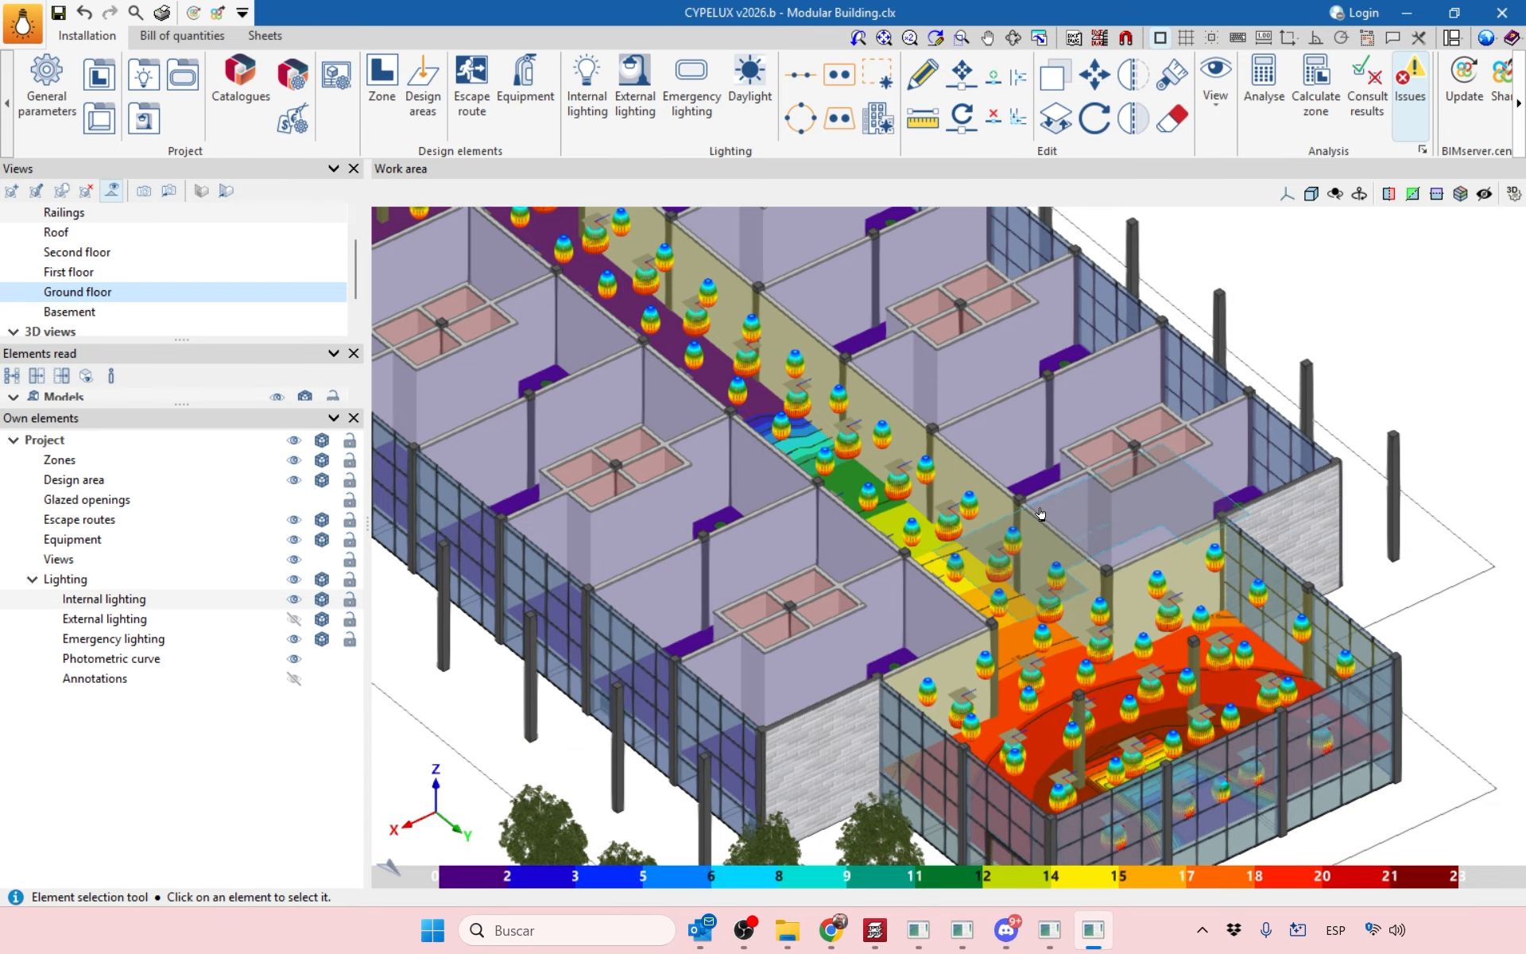
shift+middle_drag(948, 479, 984, 536)
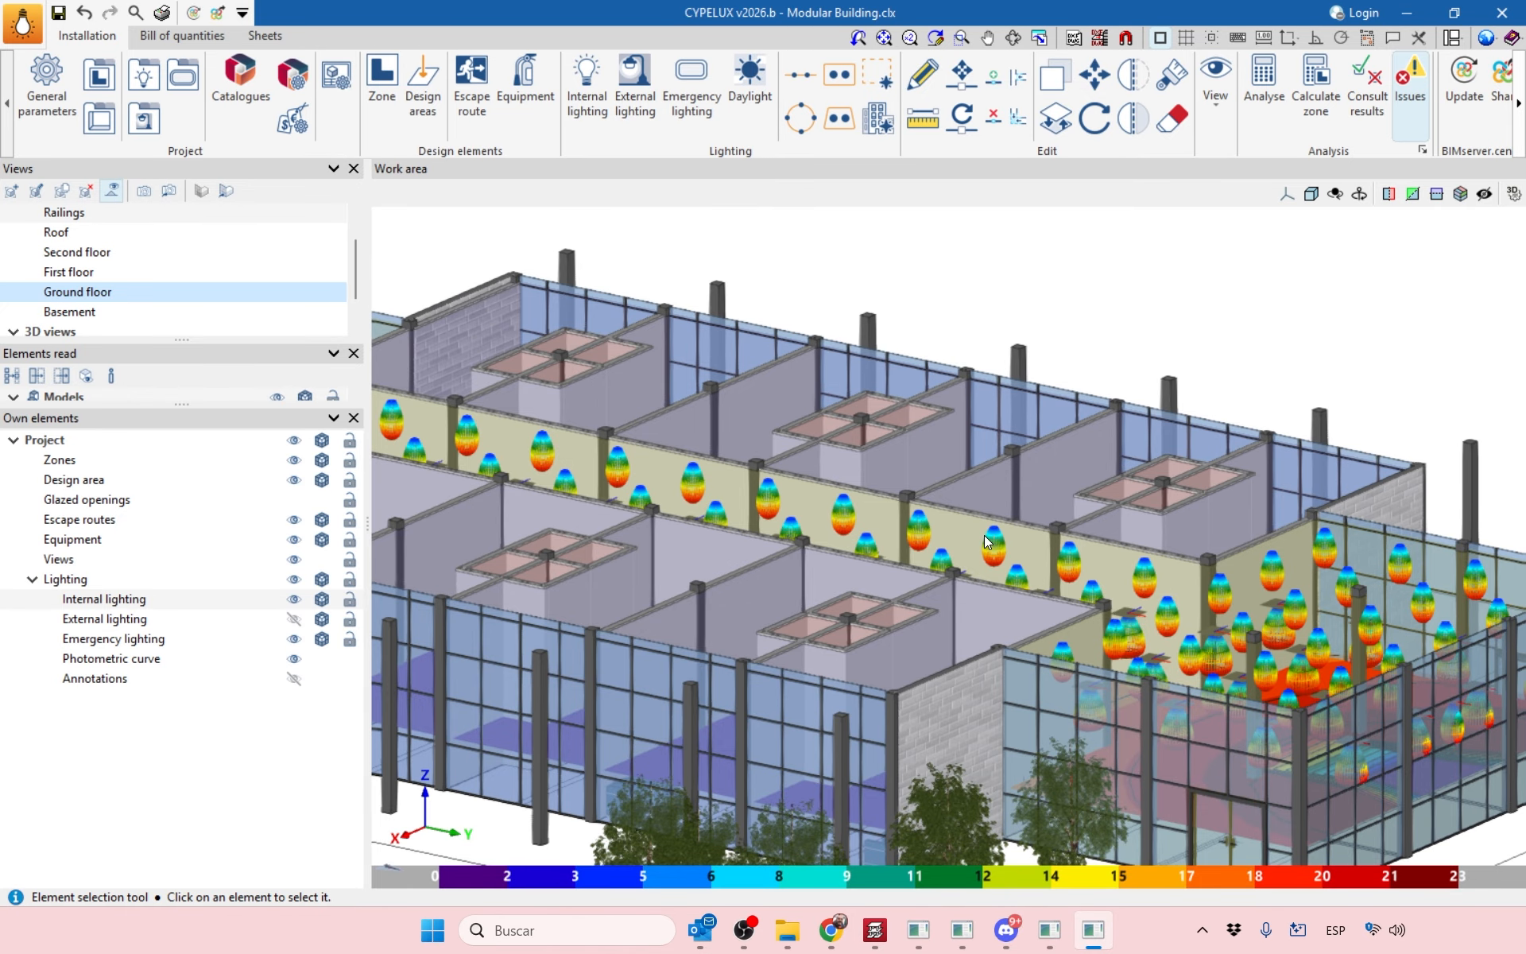
shift+middle_drag(1151, 531, 1131, 616)
scroll(1023, 547, up, 1)
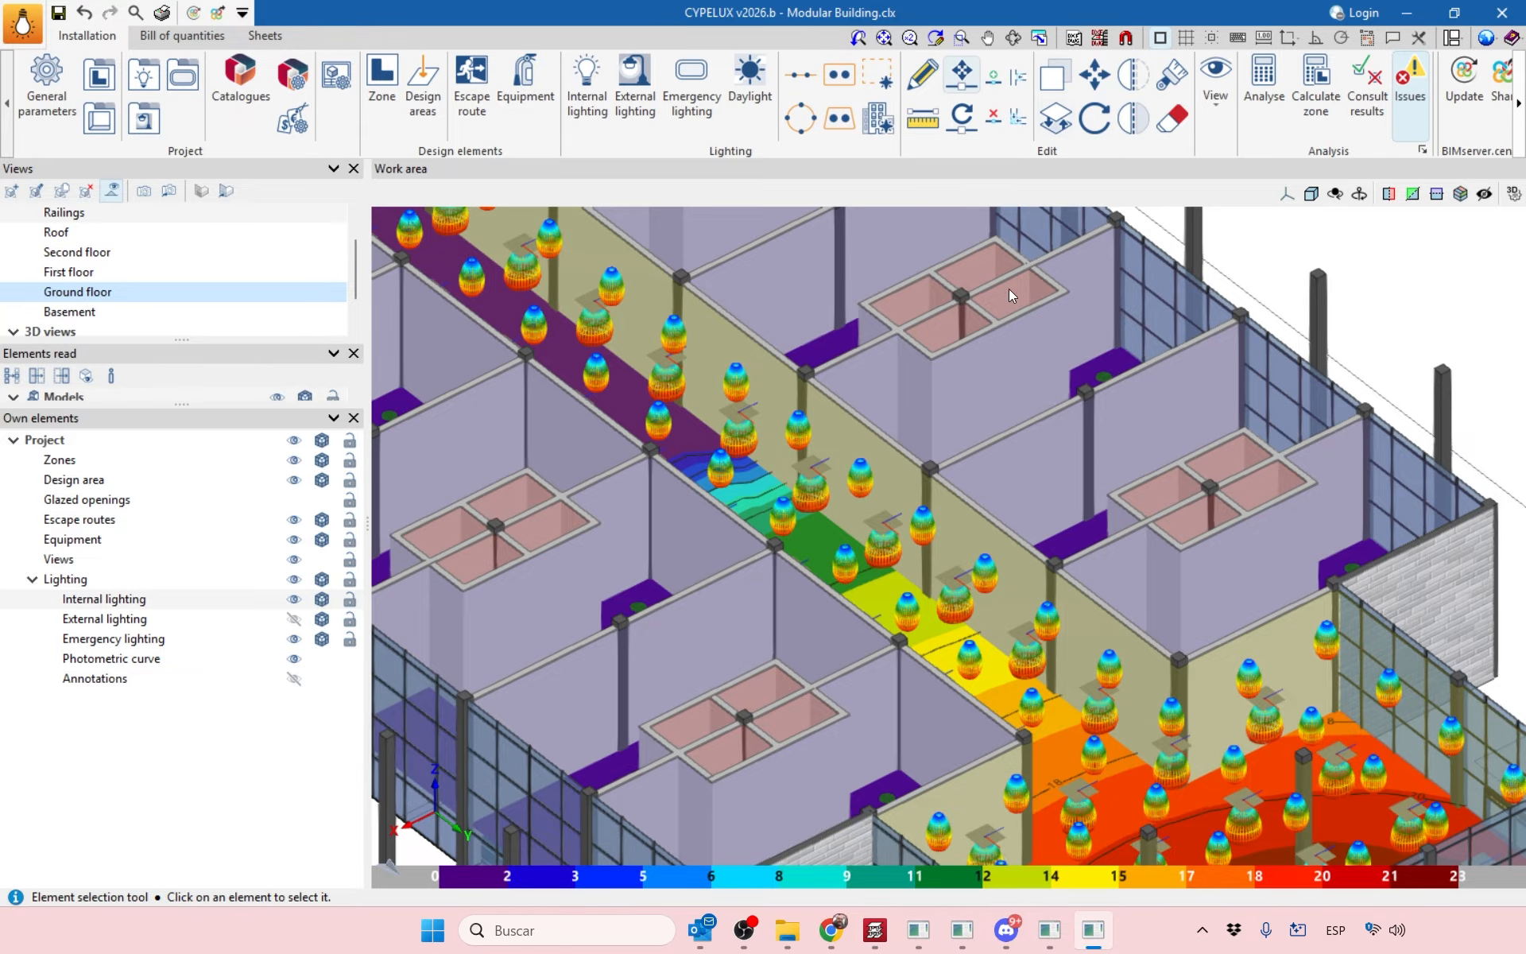
Bring up the 2026.b Version new-features page in Chrome and scroll down its features list.
click(831, 930)
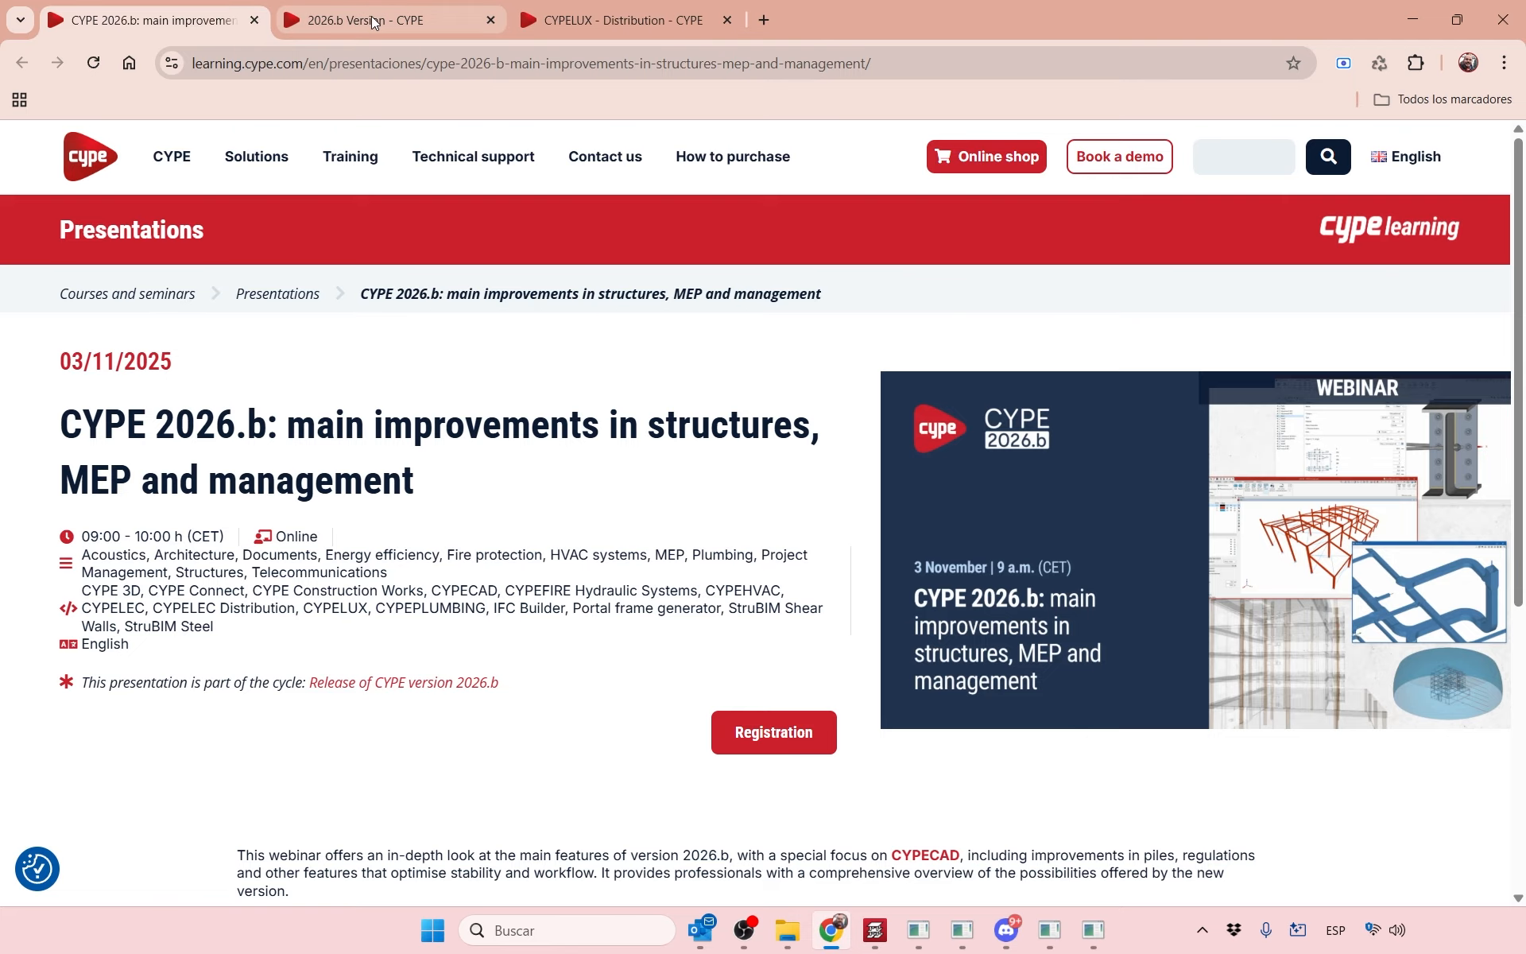
click(375, 22)
scroll(1185, 310, up, 3)
scroll(253, 310, down, 9)
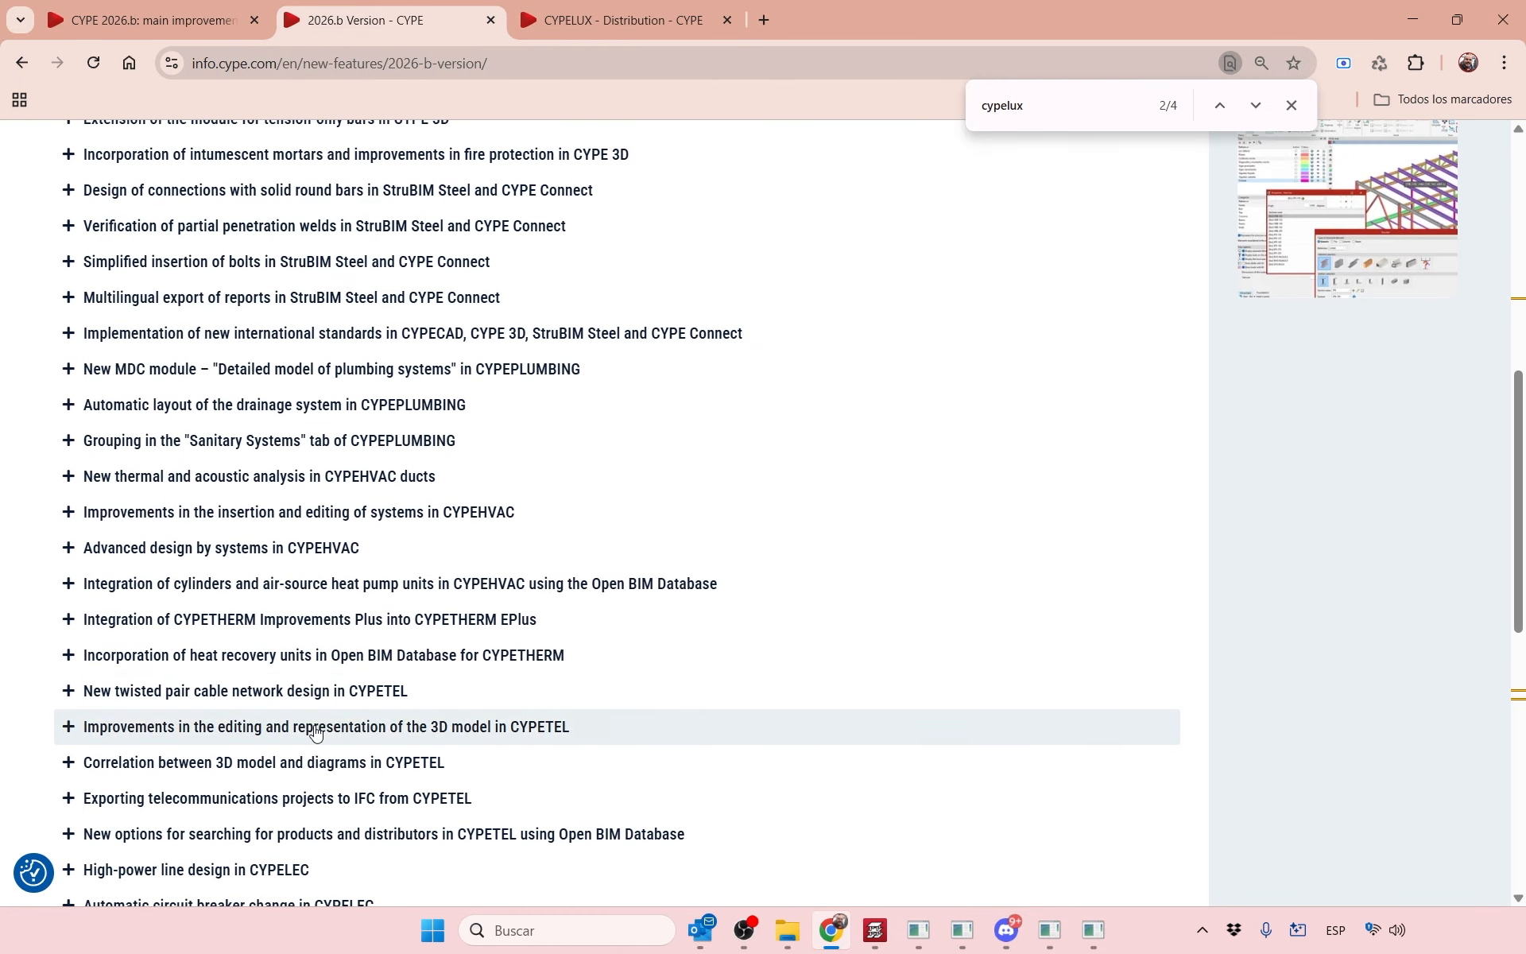
scroll(332, 326, up, 3)
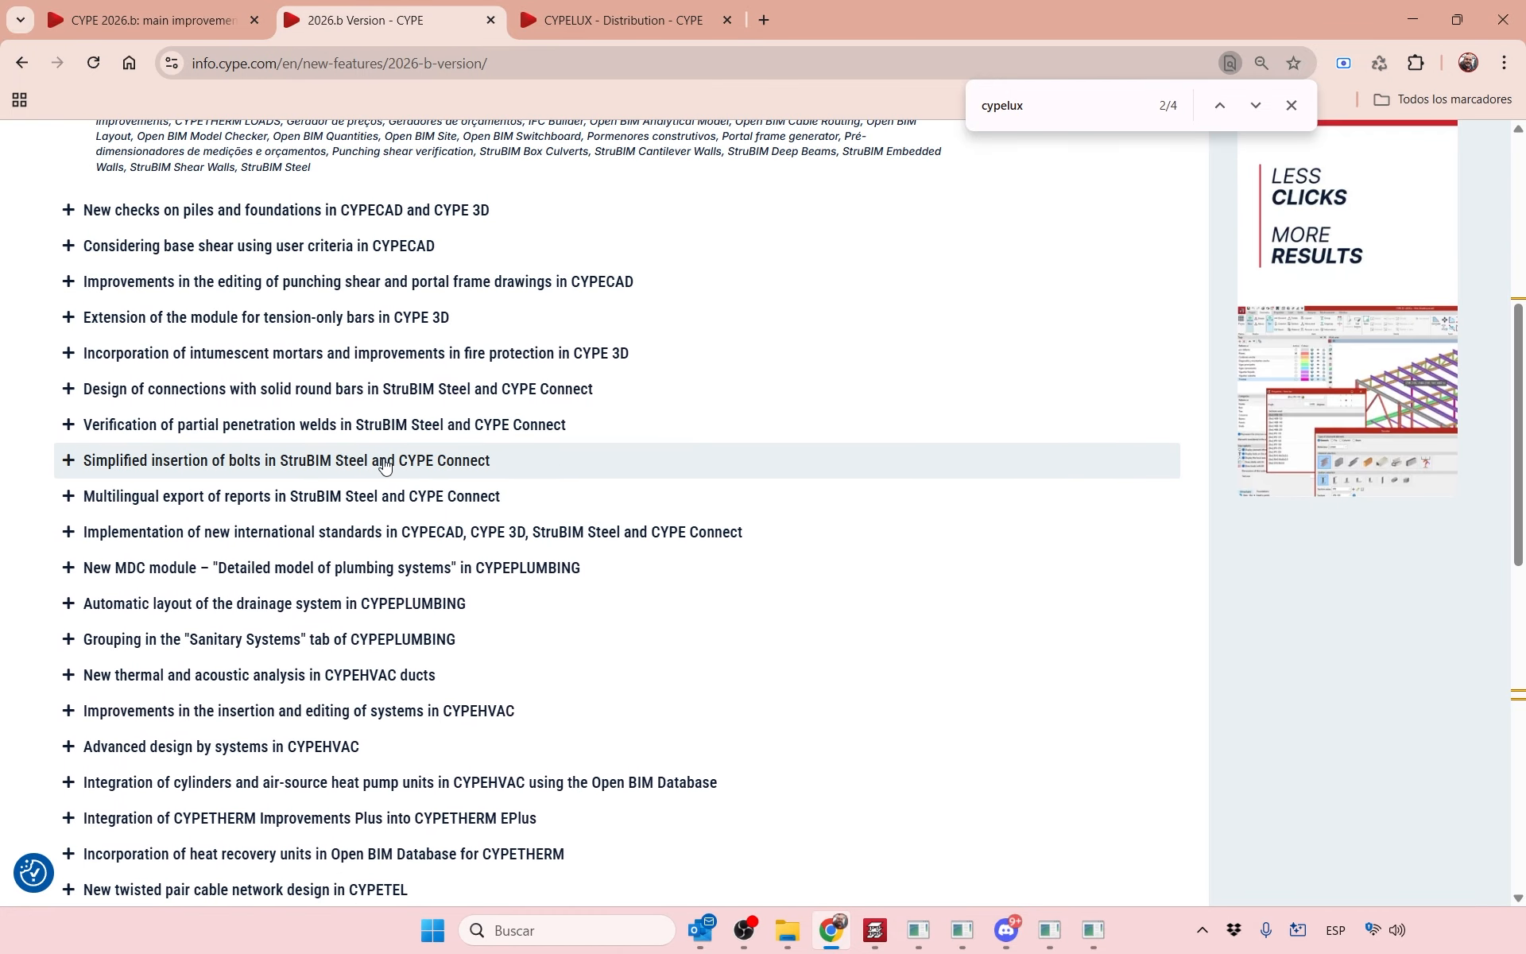
scroll(367, 605, down, 4)
scroll(366, 560, down, 4)
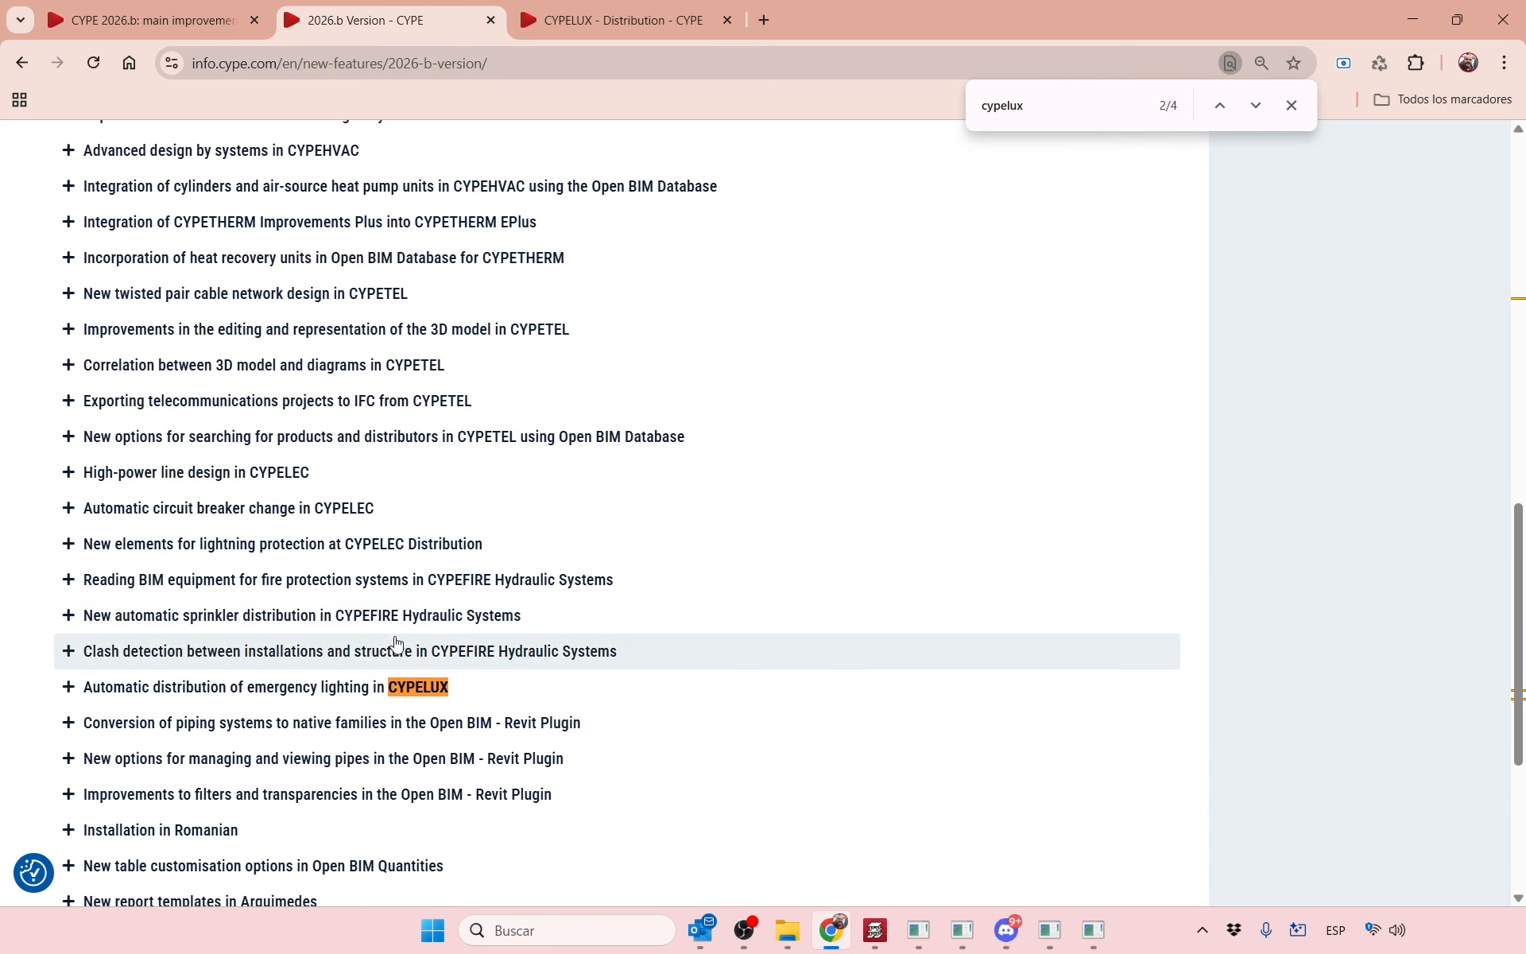
scroll(397, 605, down, 1)
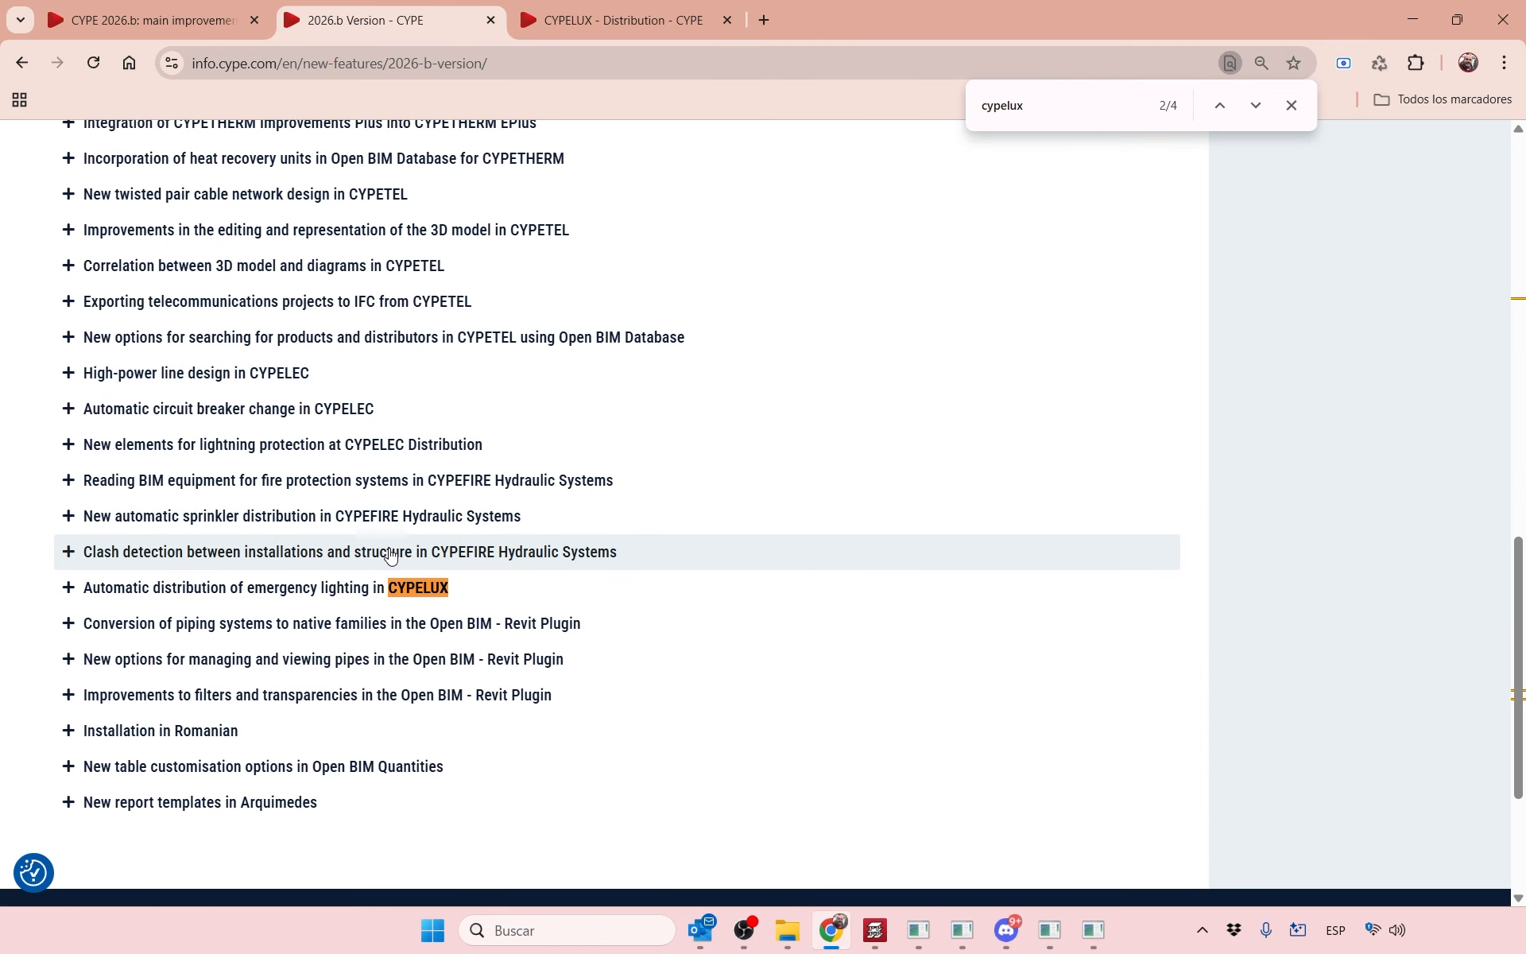
scroll(375, 488, down, 1)
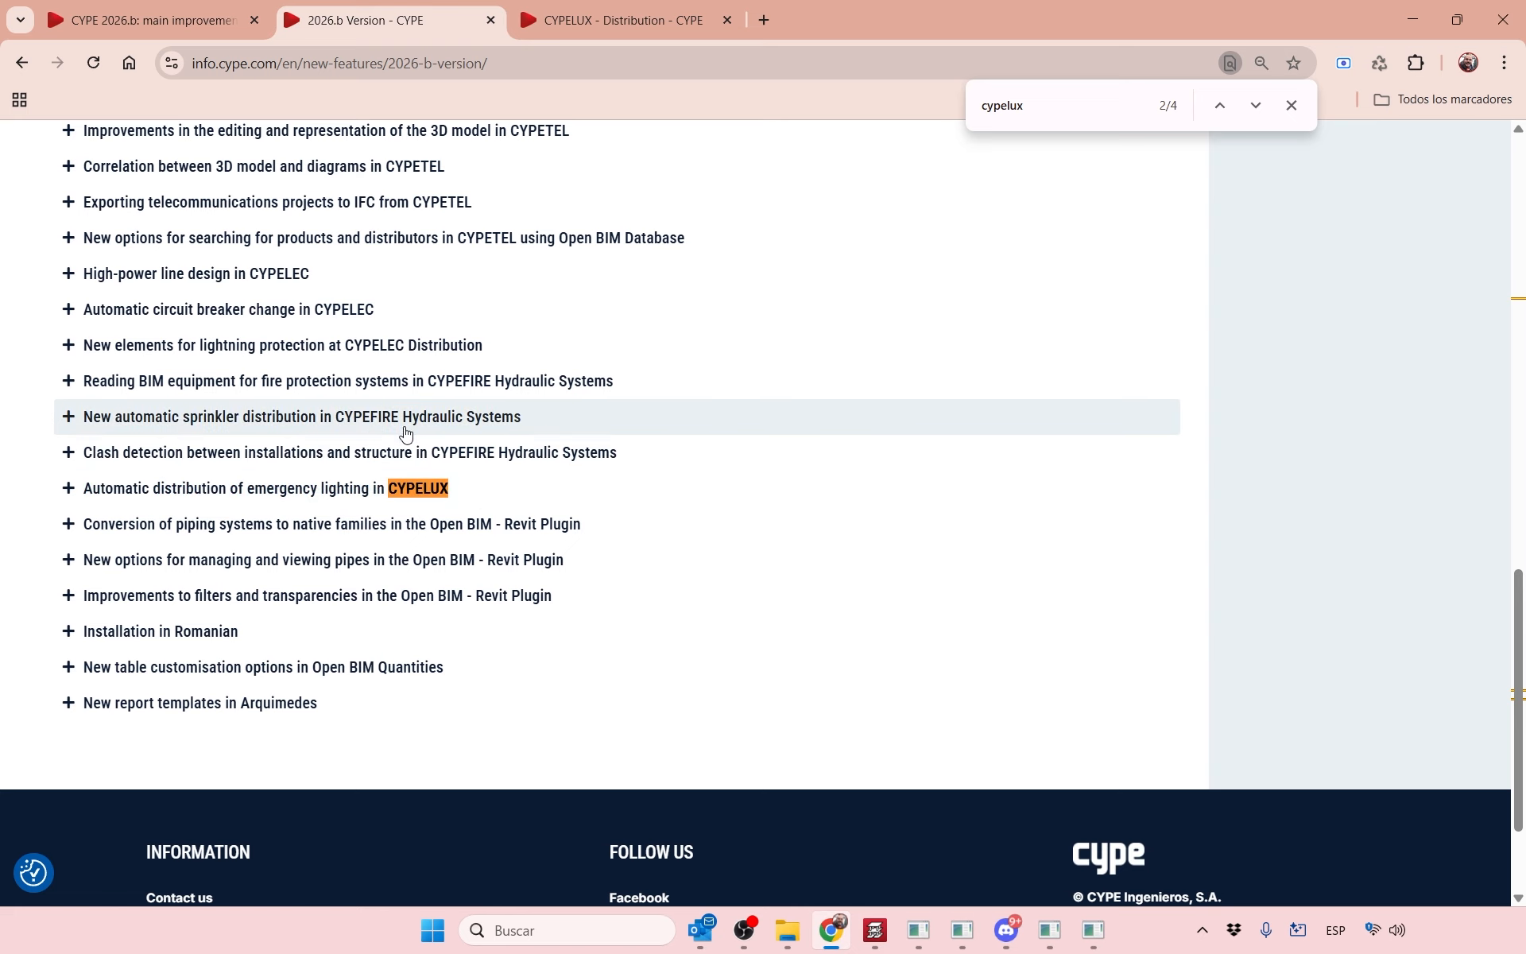
Expand the entry on converting piping systems to native Revit families and review its Revit Plugin description.
click(299, 528)
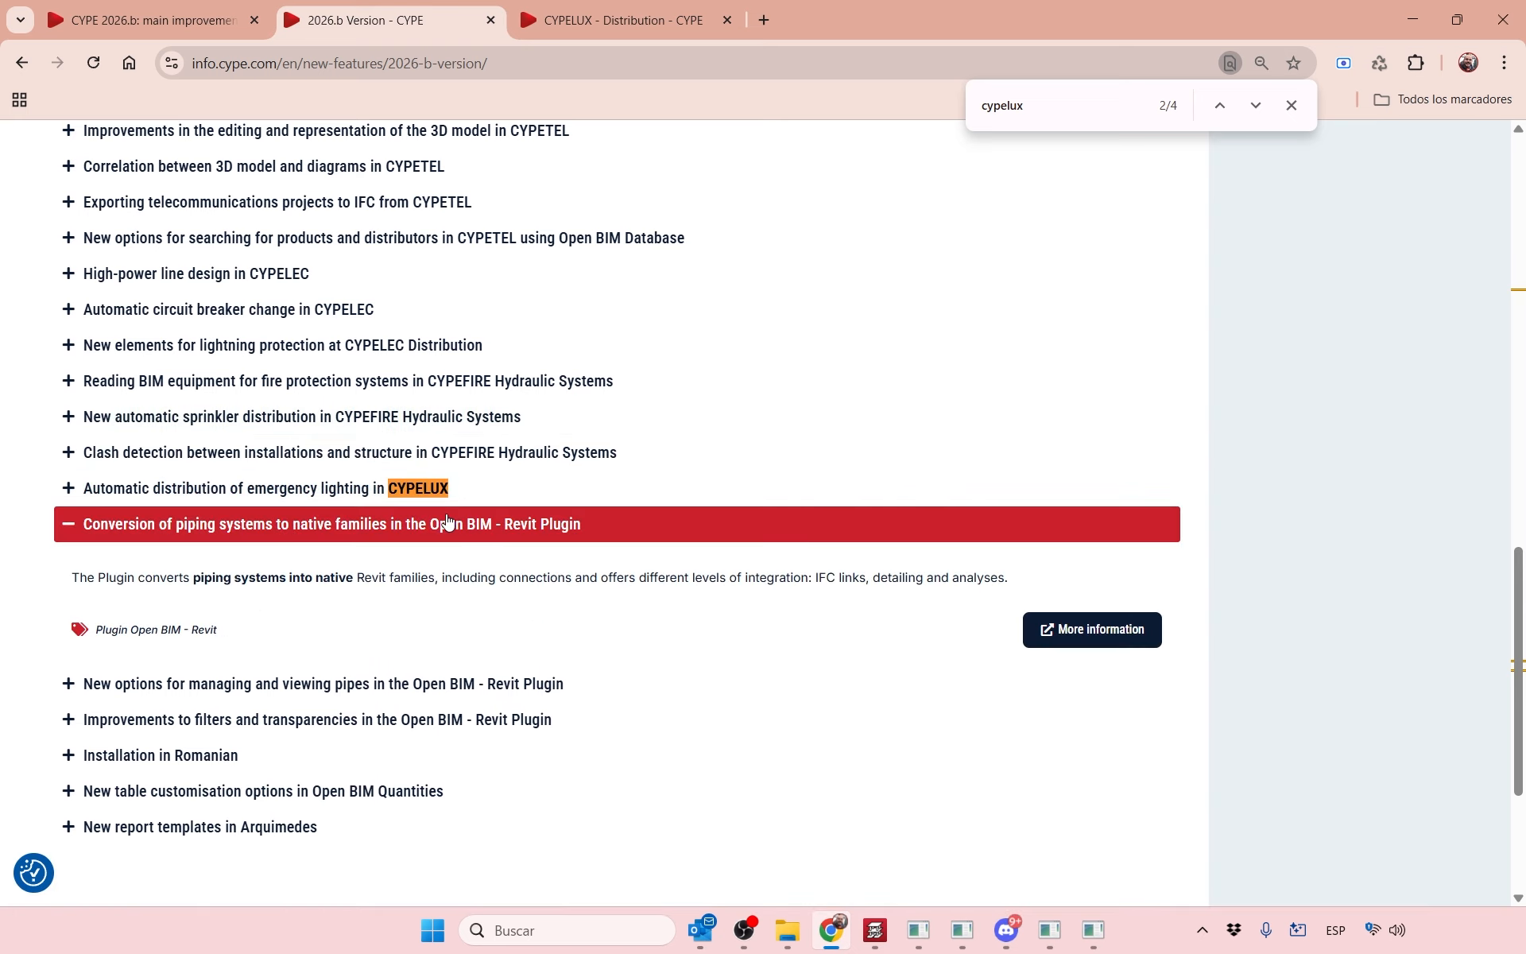
drag(315, 579, 418, 579)
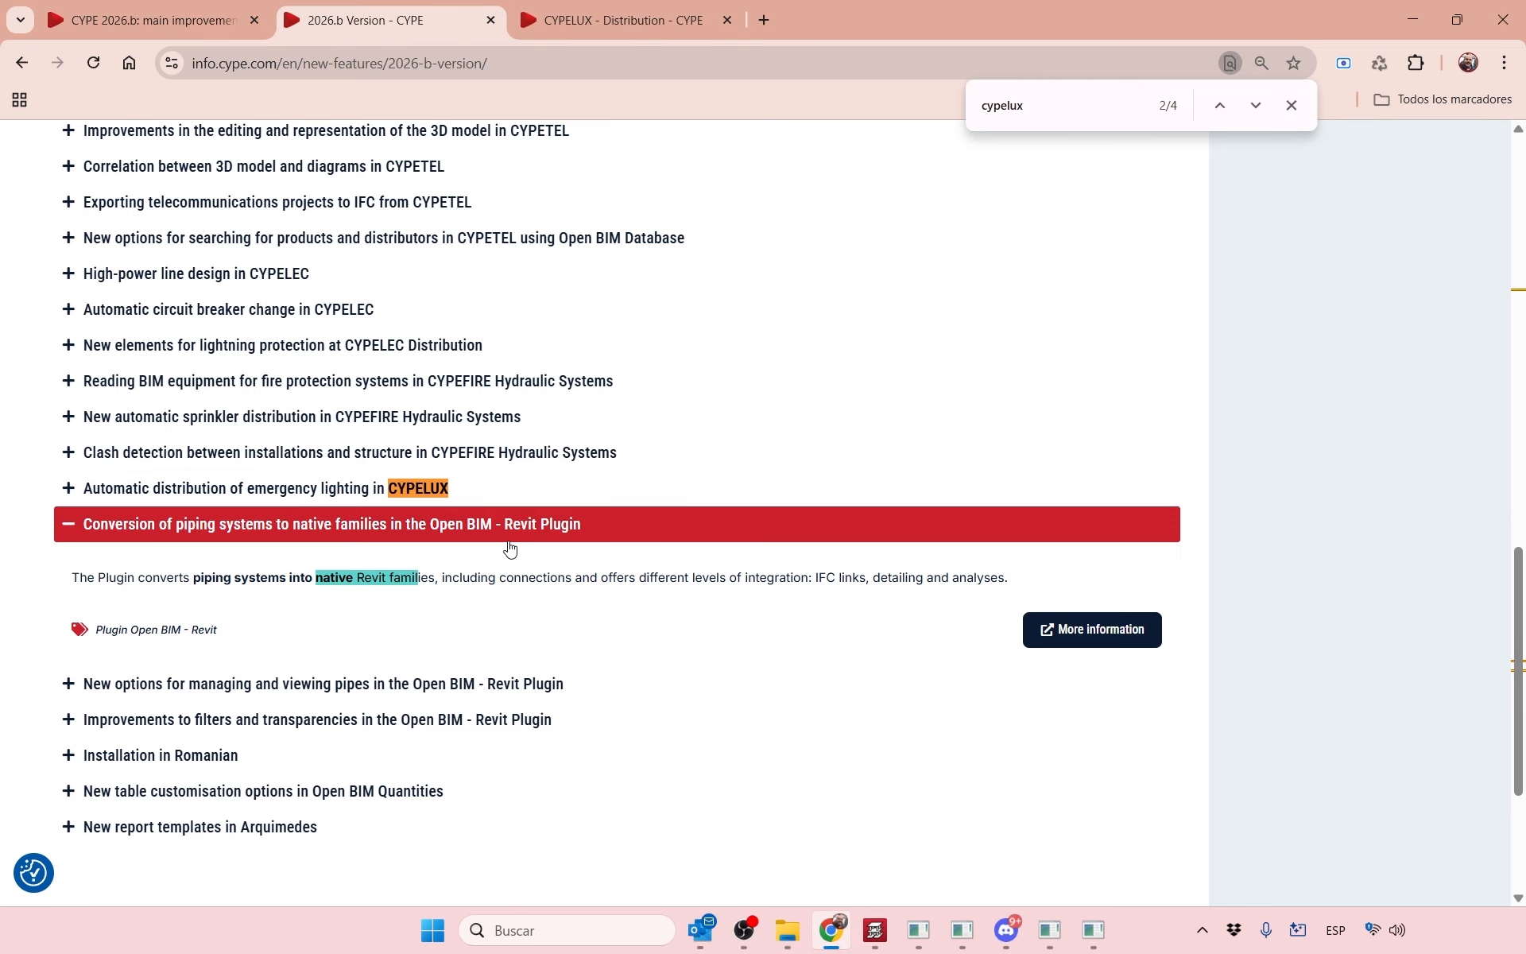
scroll(510, 548, up, 12)
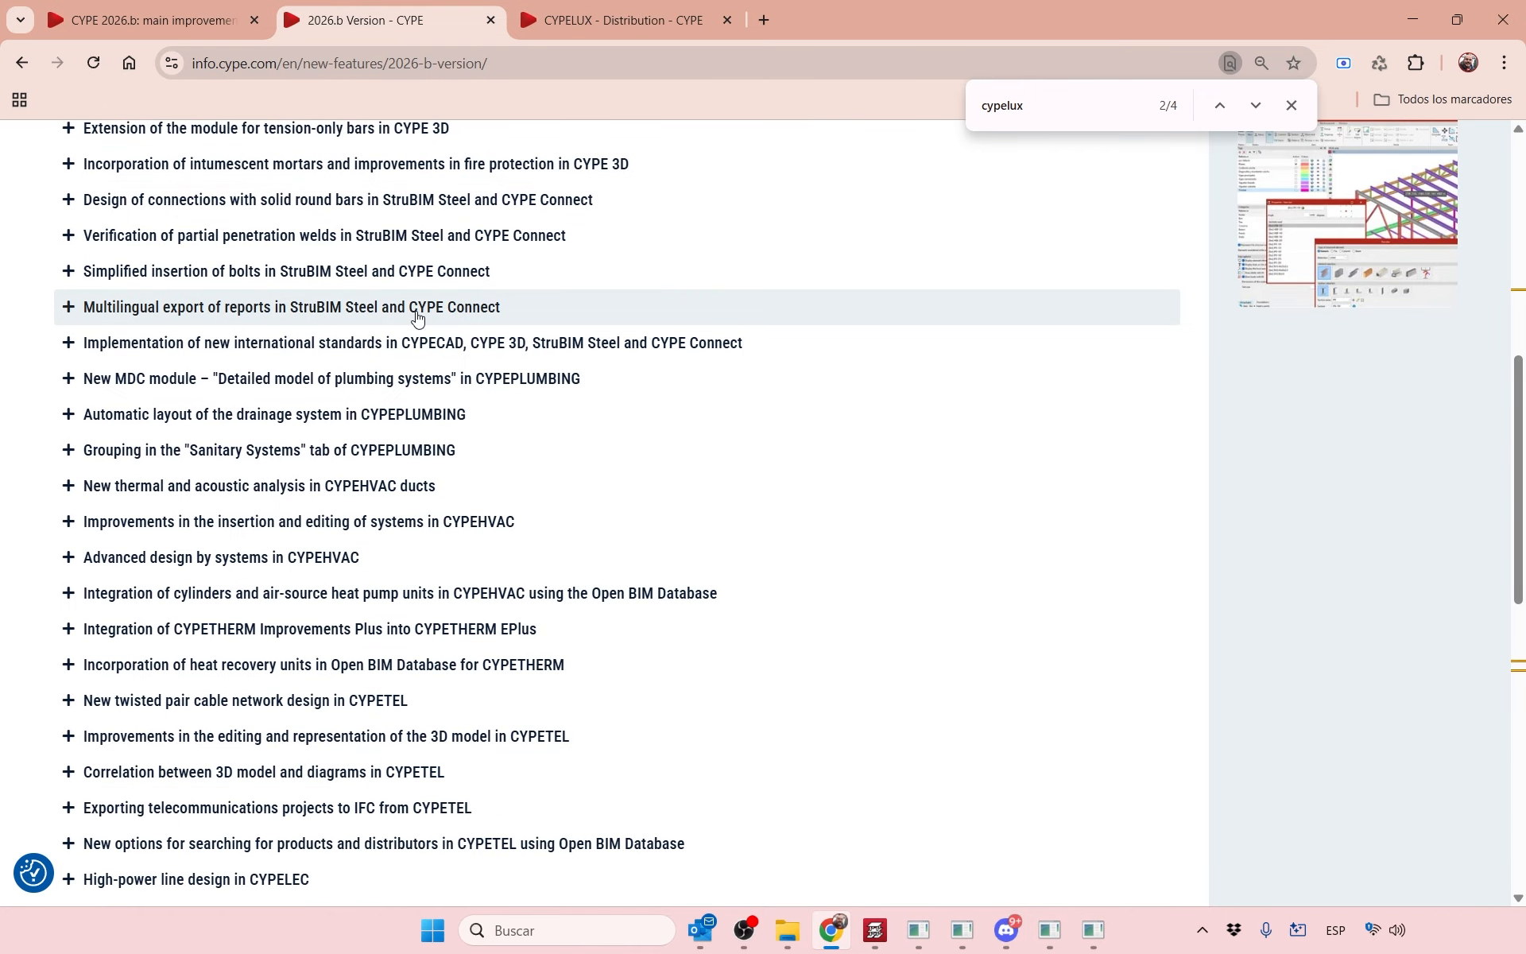
scroll(417, 318, up, 4)
scroll(246, 492, down, 4)
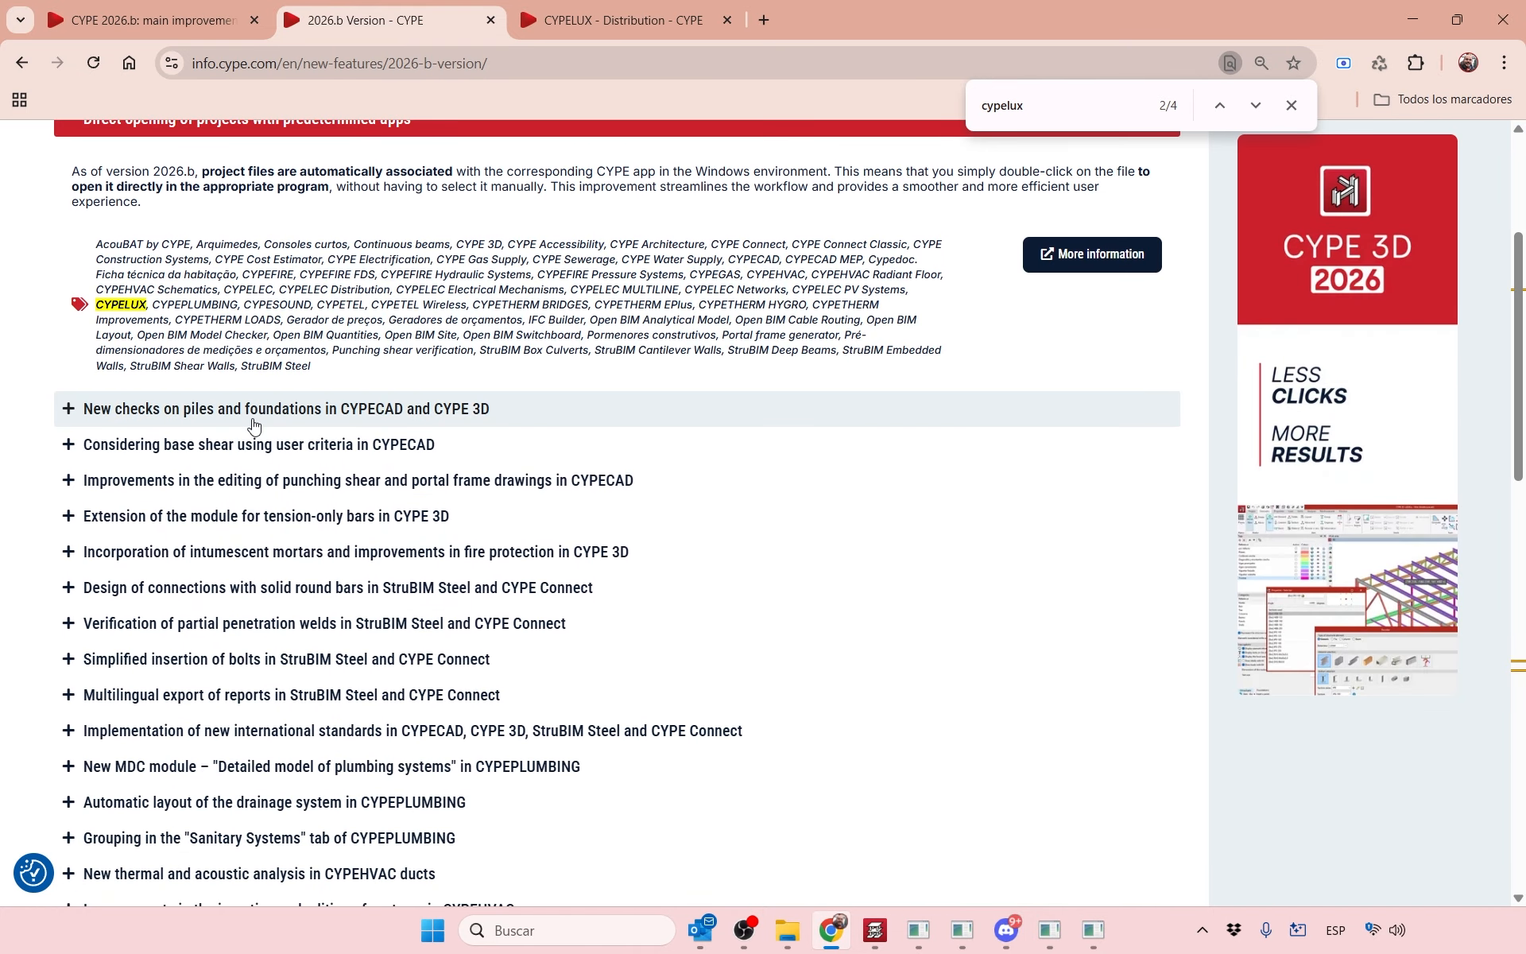